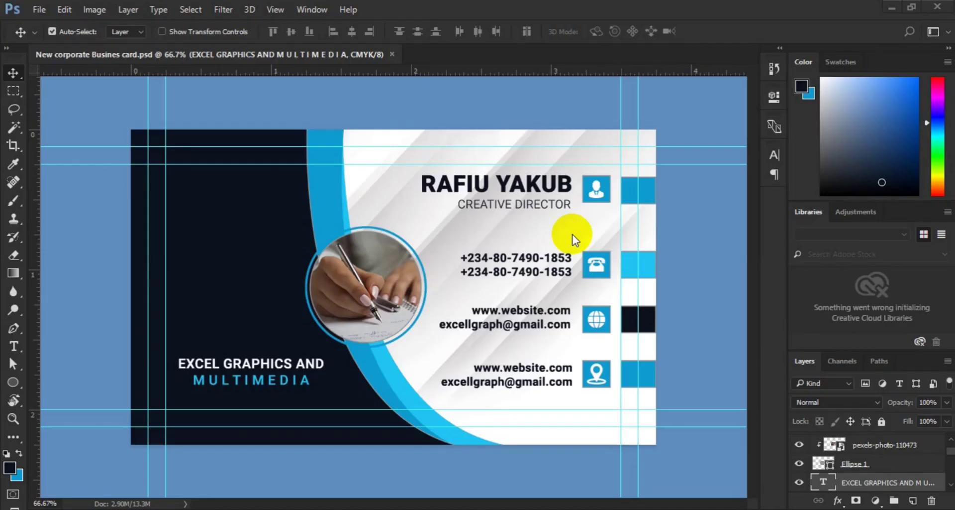
Start a new document and name it "Business Card Design".
left_click(197, 140)
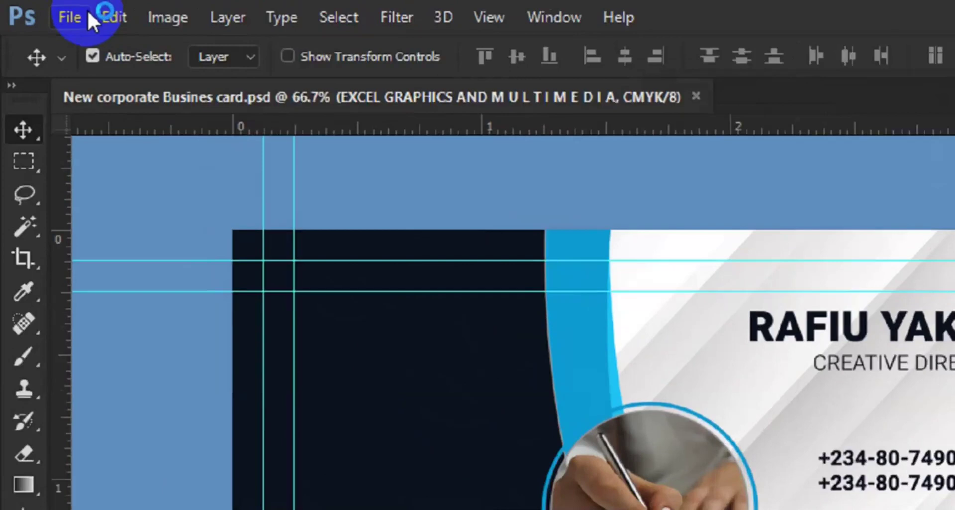
left_click(88, 19)
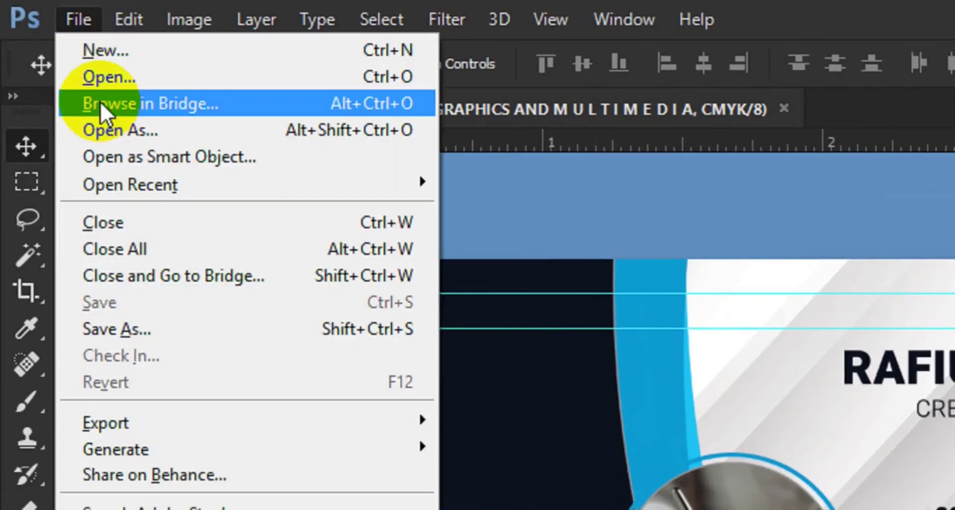
left_click(108, 56)
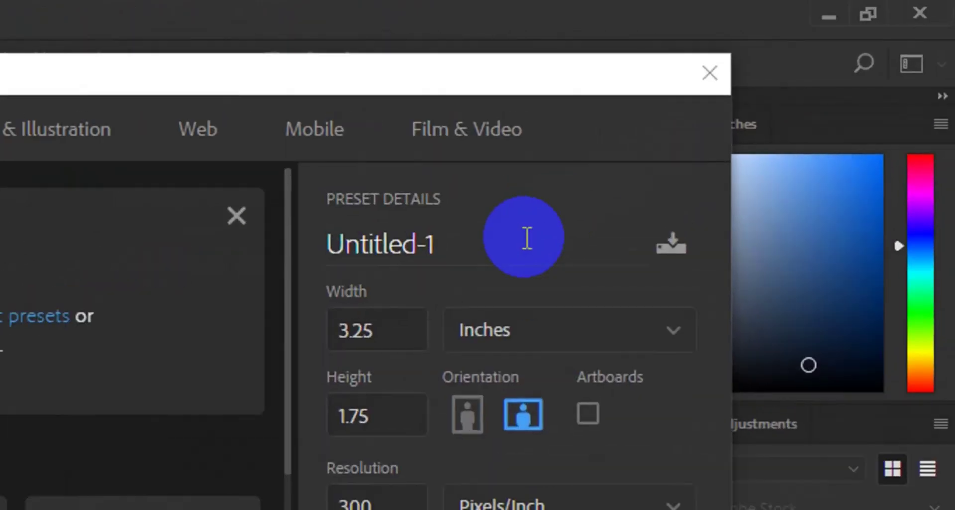
left_click(527, 237)
double_click(527, 238)
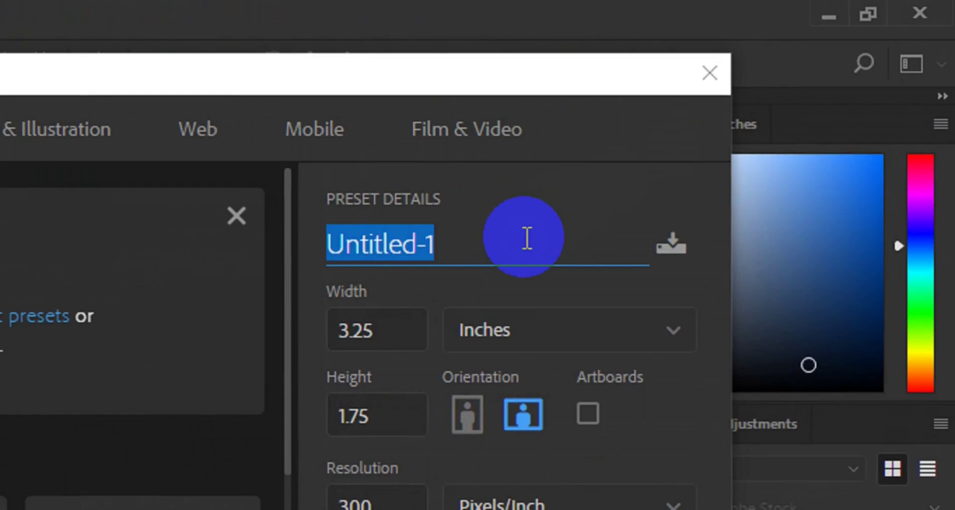
key("BackSpace")
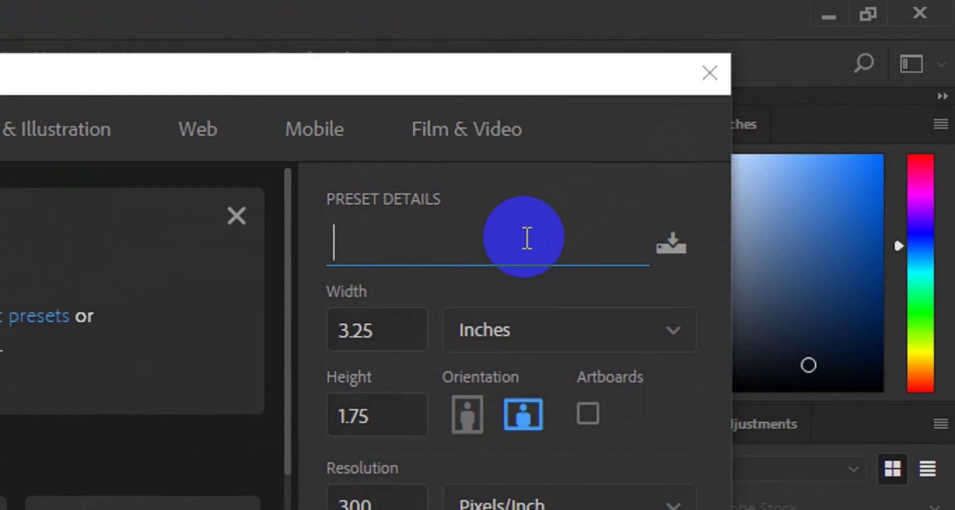
type("Business ")
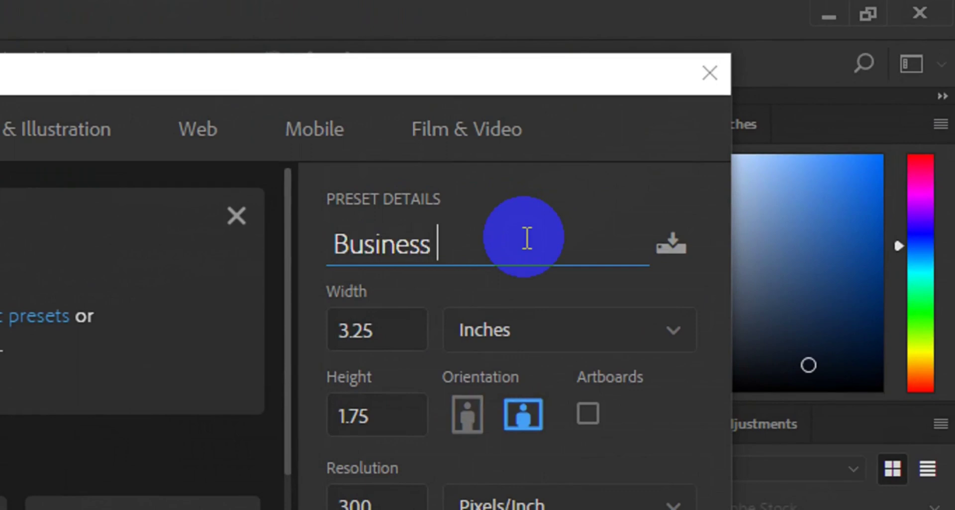
type("Card Des")
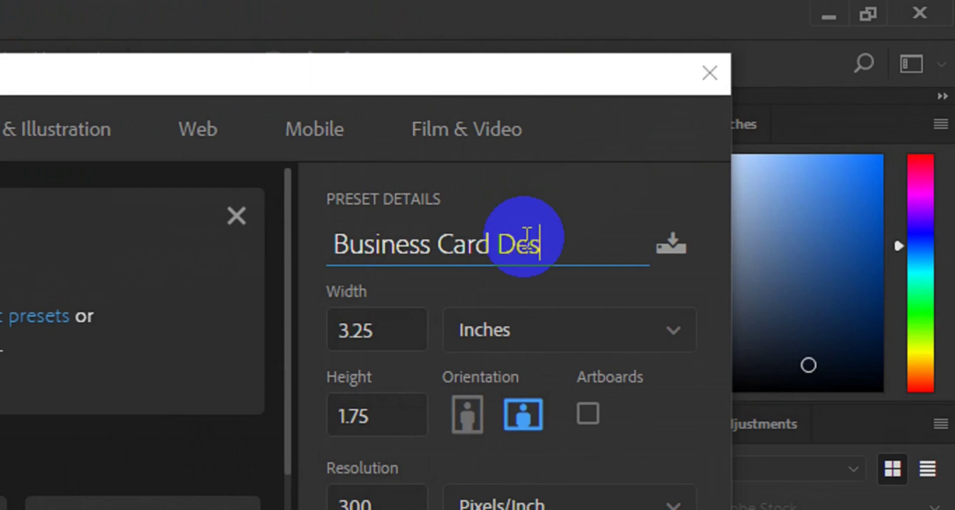
type("ign")
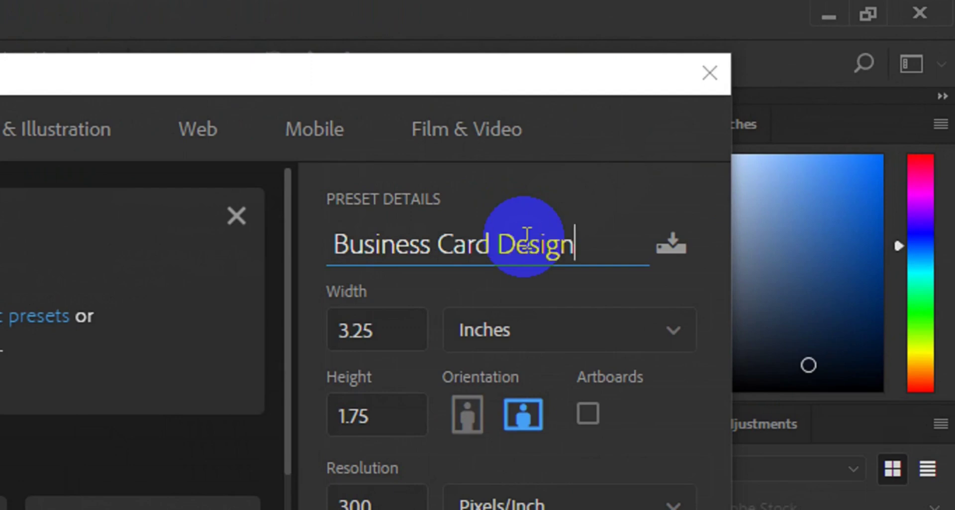
Create the document at 3.25 by 1.75 inches, 300 pixels/inch, in CMYK Color mode.
left_click(408, 341)
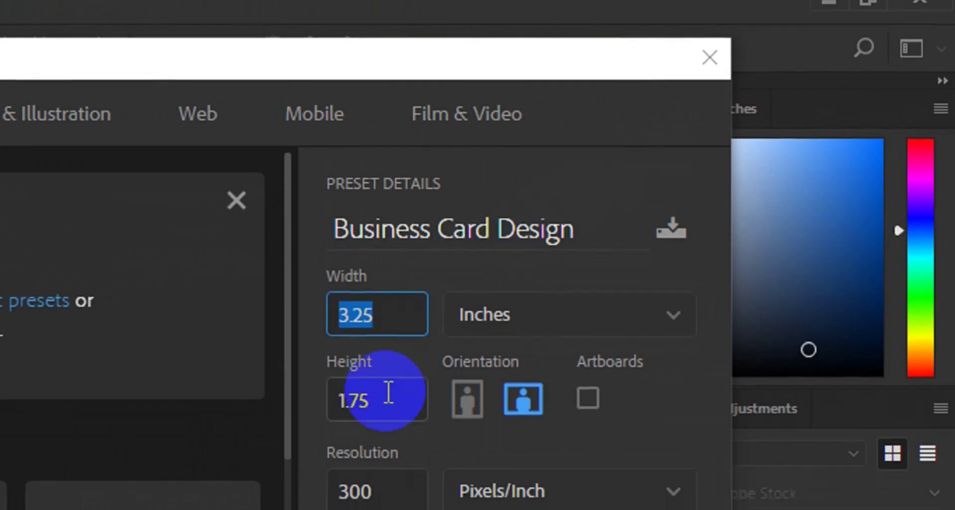
left_click(389, 408)
double_click(388, 387)
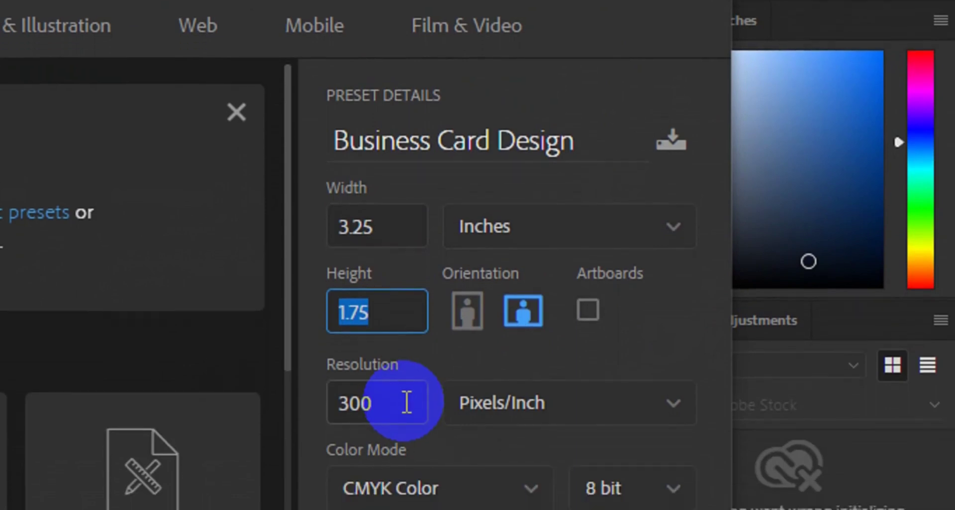
double_click(407, 402)
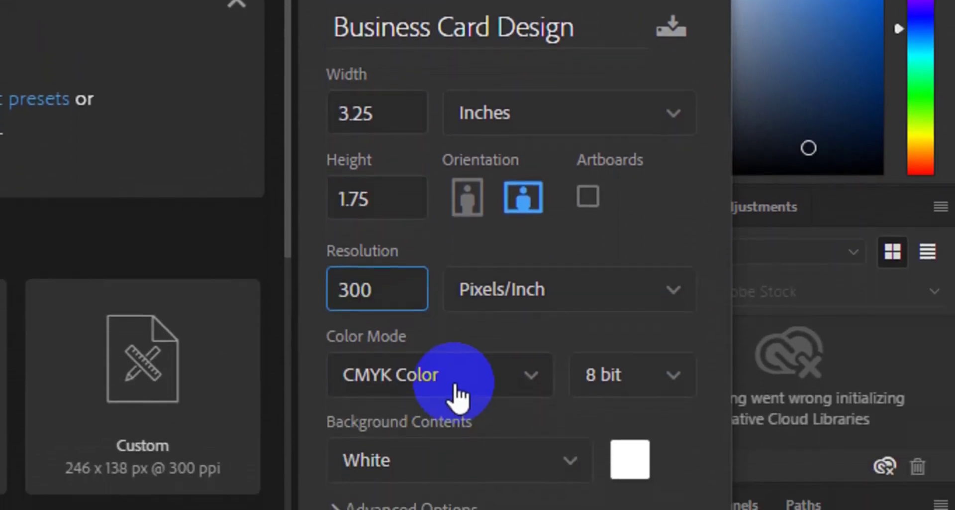
left_click(461, 386)
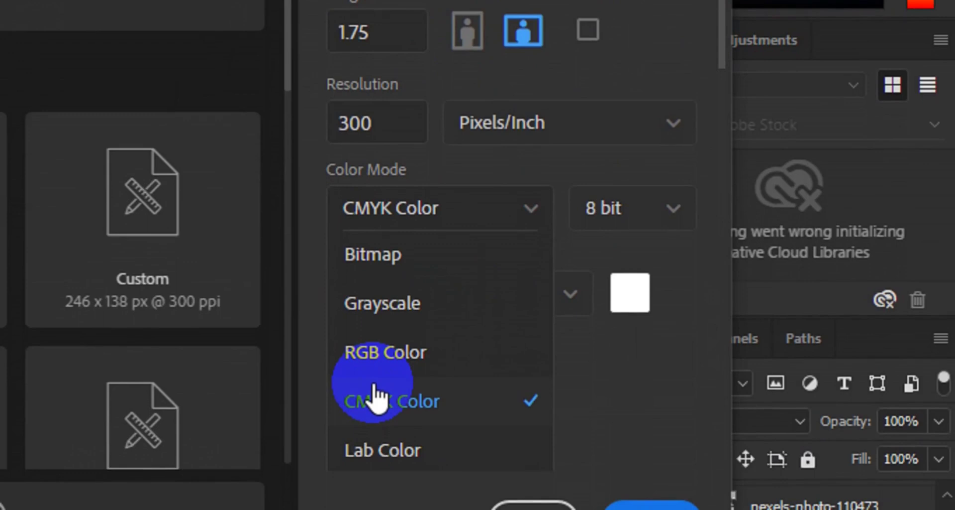
left_click(394, 398)
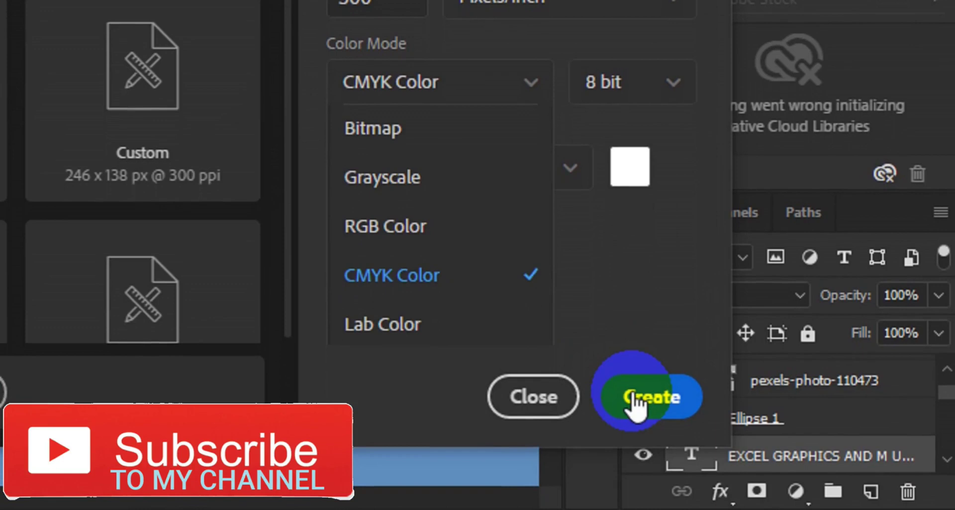
left_click(636, 401)
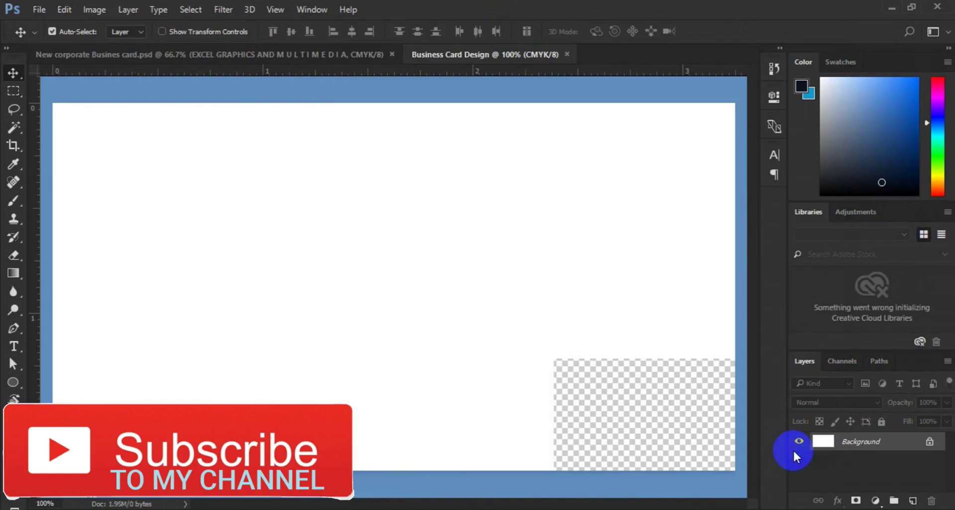
Place ruler guides along all four edges of the blank white canvas.
key("ctrl")
key("ctrl+minus")
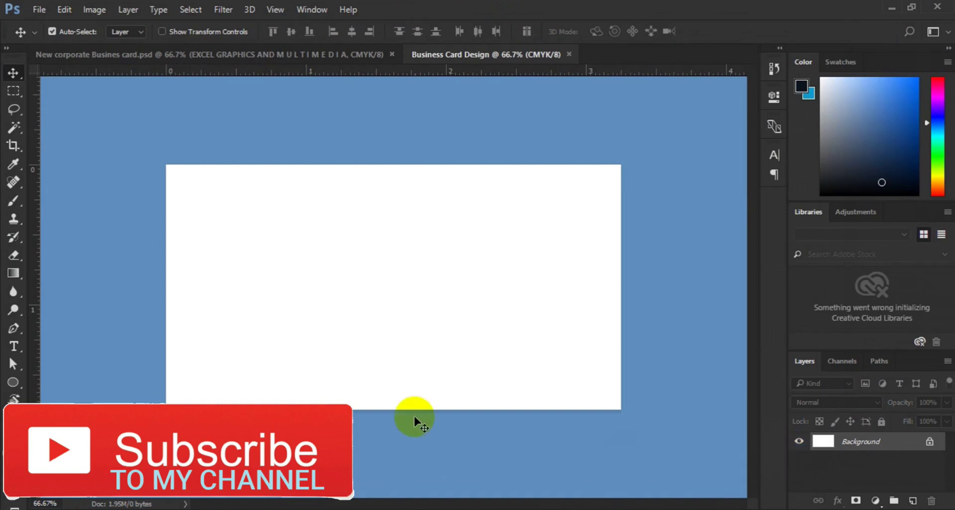
left_click_drag(38, 363, 166, 365)
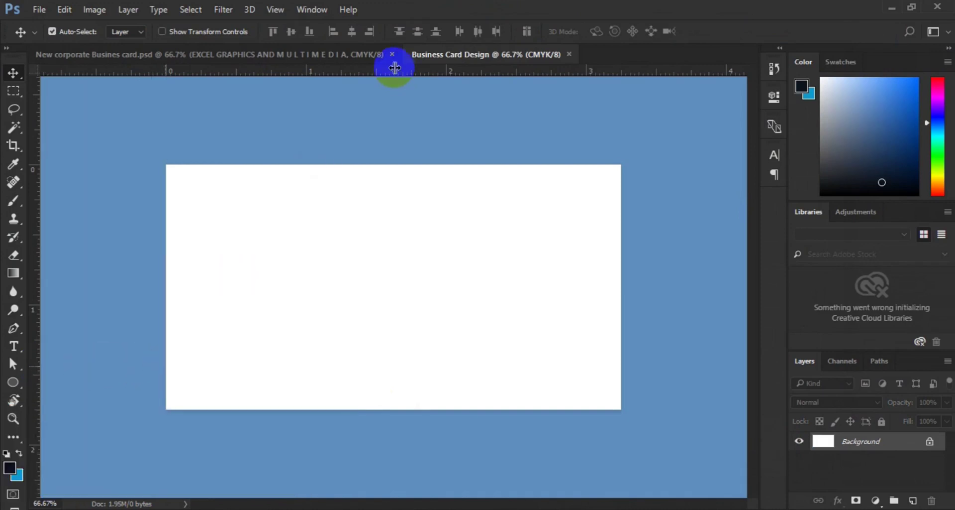
left_click_drag(394, 73, 388, 164)
left_click_drag(379, 72, 367, 410)
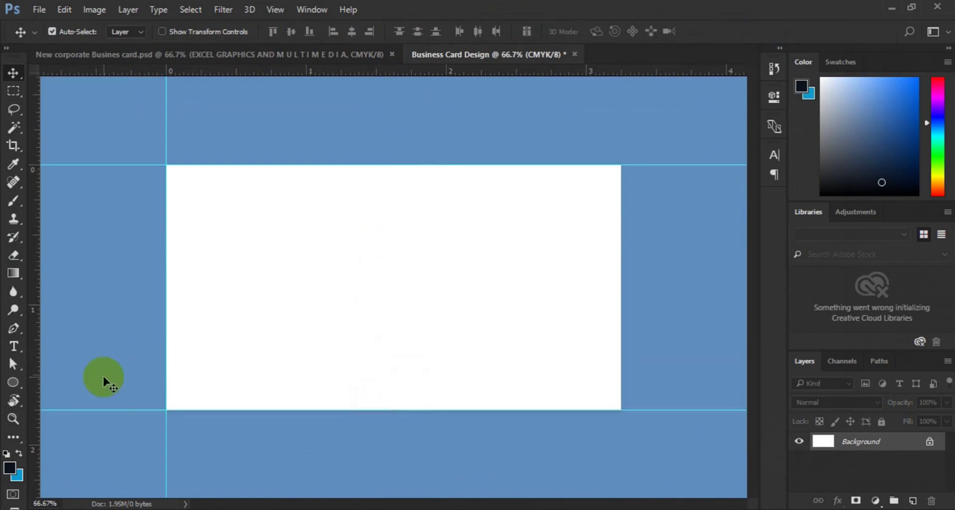
left_click_drag(36, 366, 619, 337)
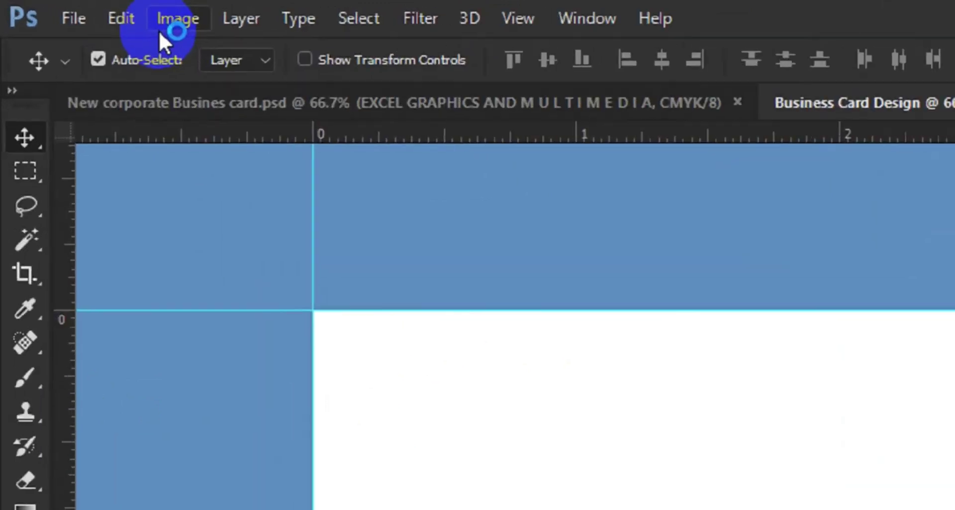
Extend the canvas by a relative 0.25 inches in both width and height, anchored at the centre.
left_click(161, 29)
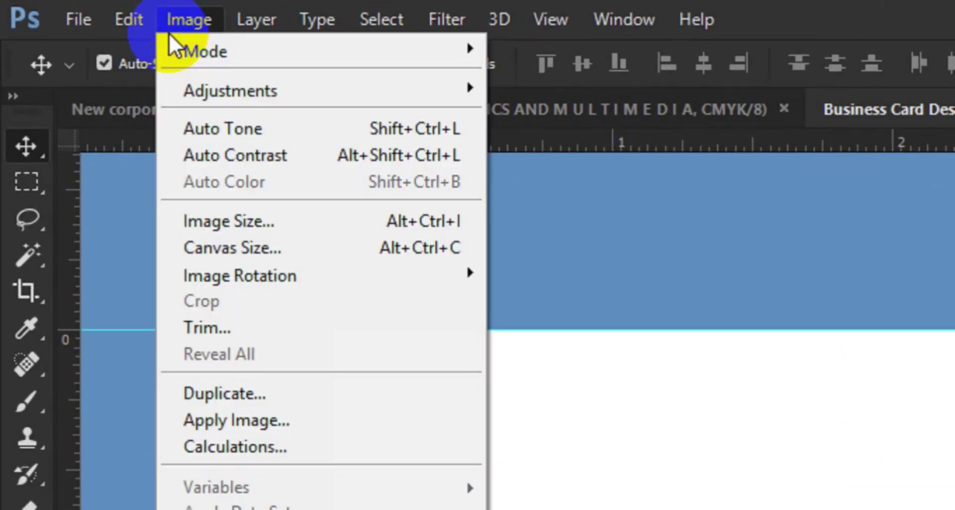
left_click(268, 251)
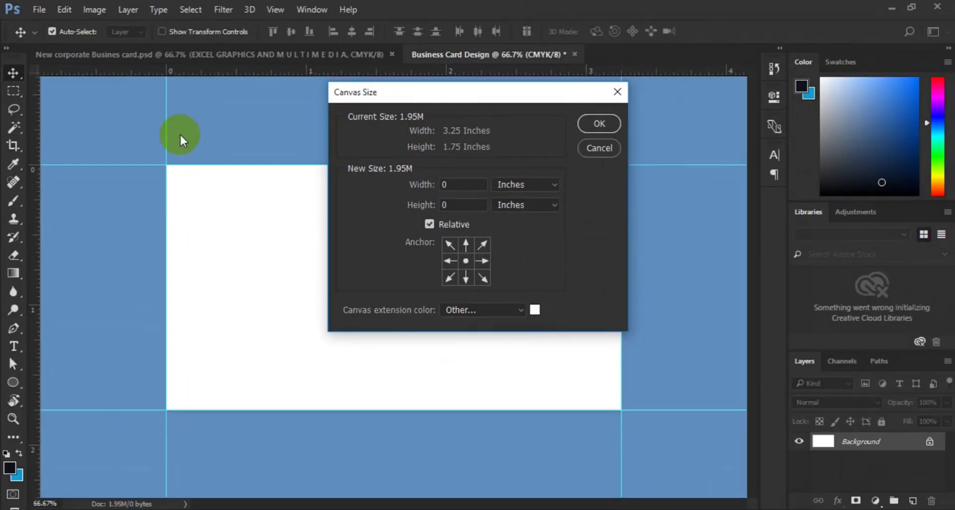
left_click(512, 232)
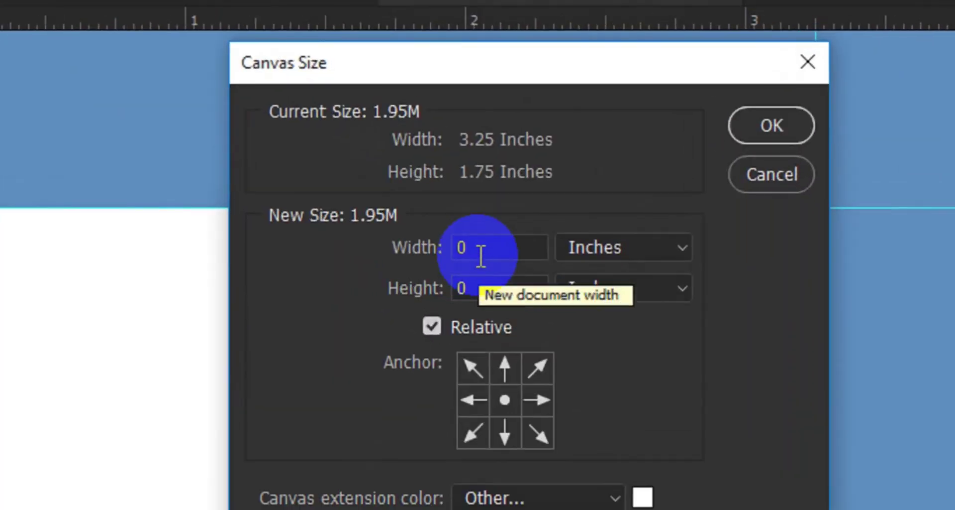
left_click(454, 189)
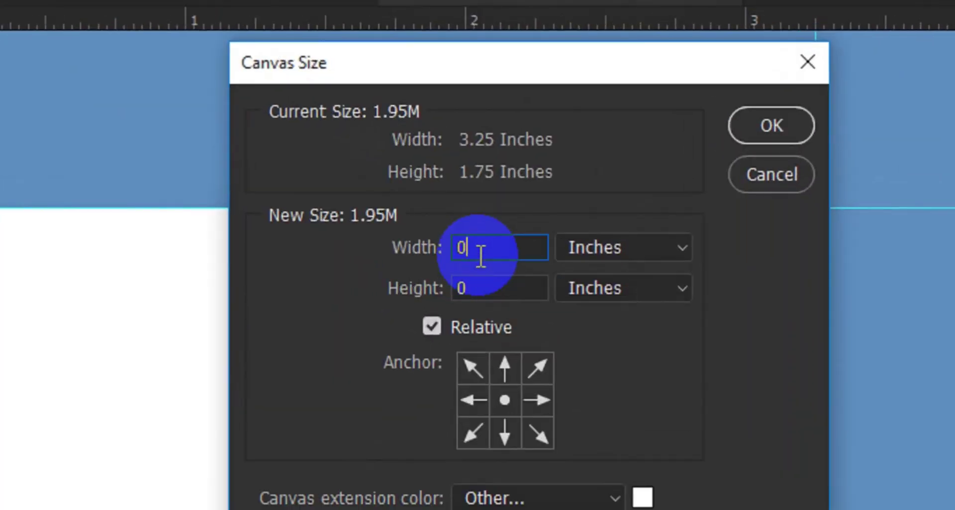
type(".25")
left_click(509, 293)
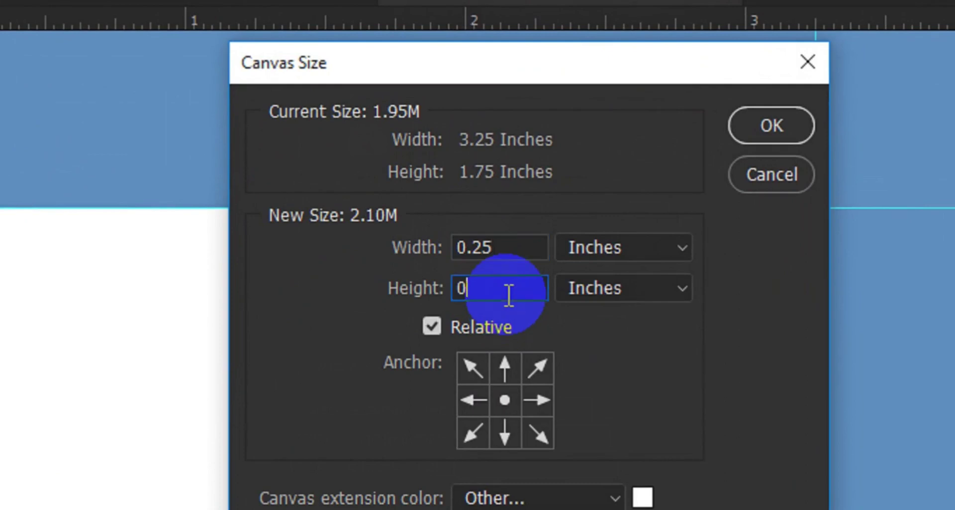
type(".25")
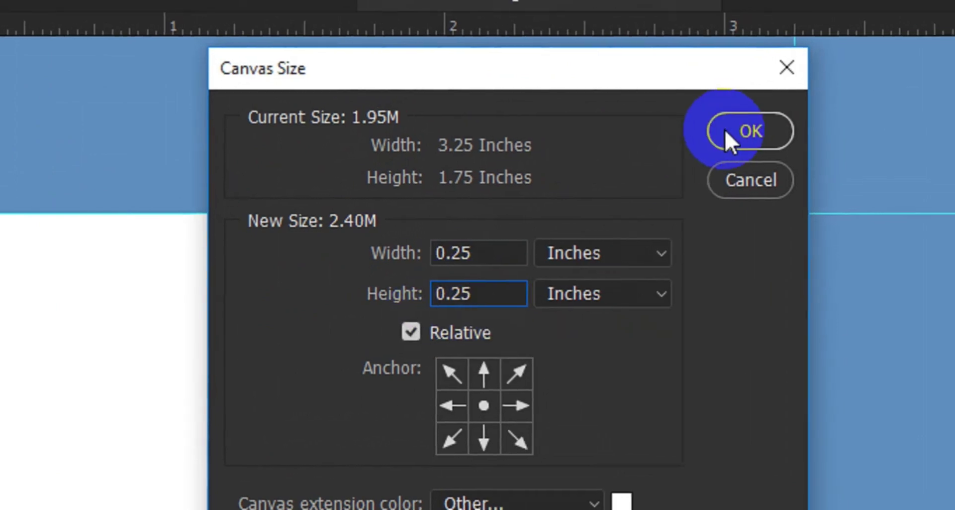
left_click(725, 129)
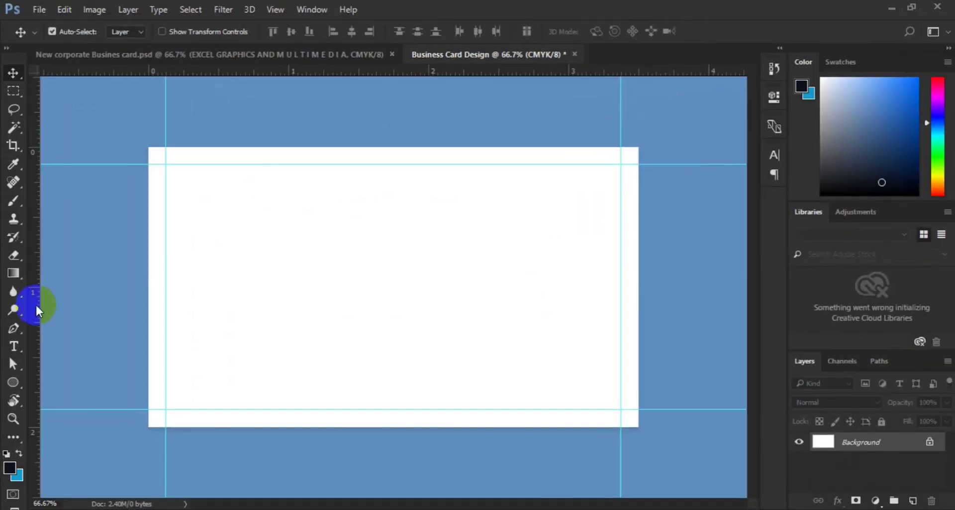
Add a second set of guides along the four edges of the enlarged canvas.
left_click_drag(37, 310, 145, 316)
left_click_drag(301, 72, 301, 144)
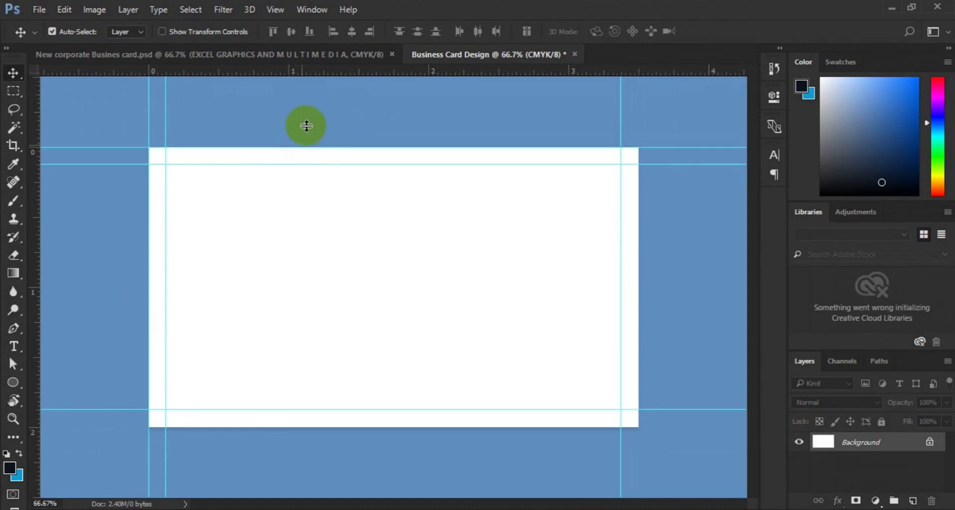
left_click_drag(315, 70, 280, 425)
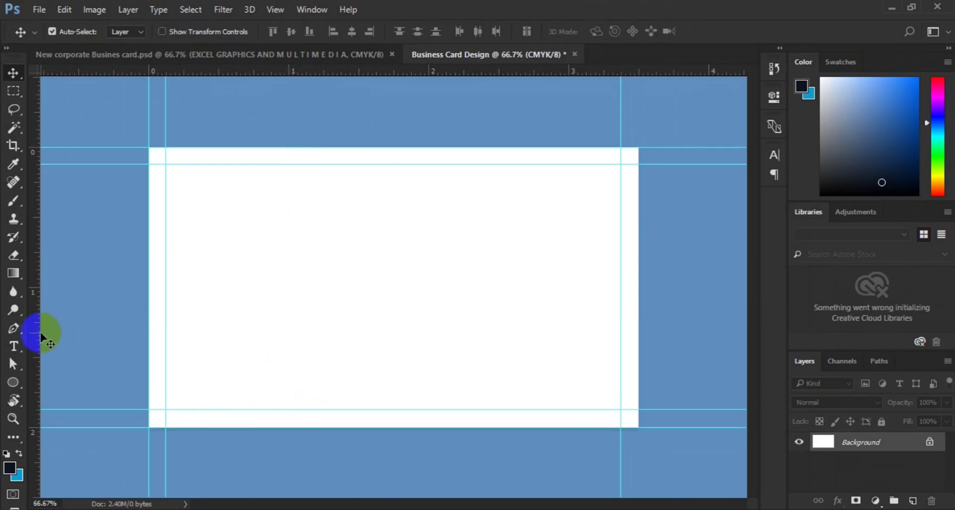
left_click_drag(37, 330, 640, 298)
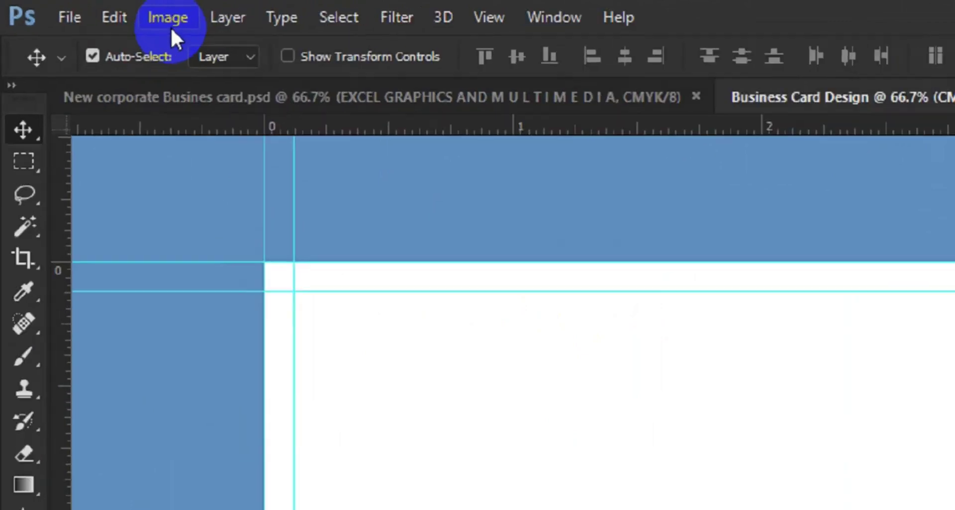
Enlarge the canvas once more by a relative 0.25 inches in width and height to add the outer margin.
left_click(96, 15)
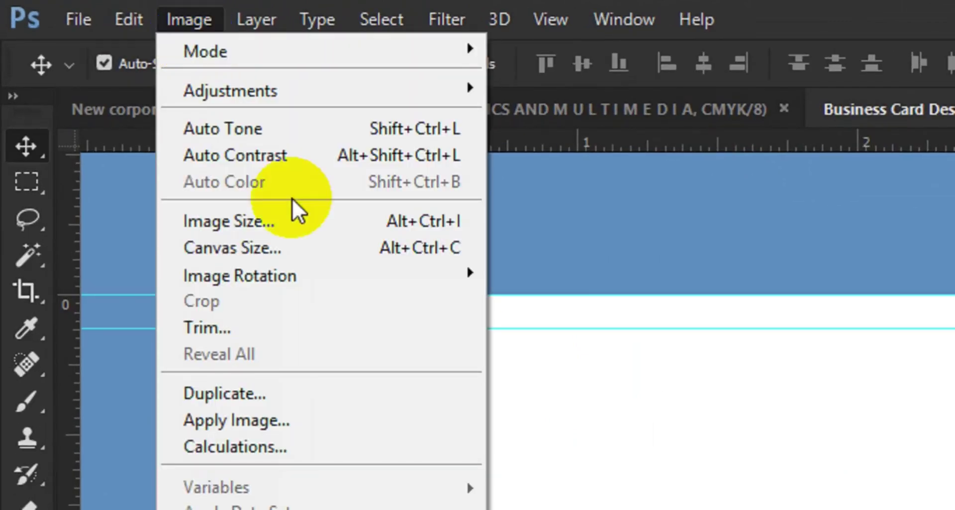
left_click(290, 246)
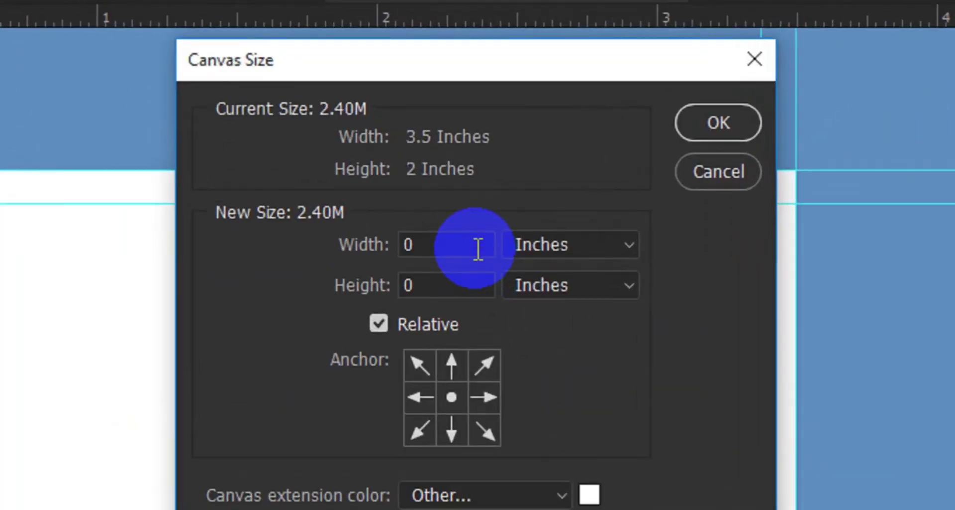
left_click(478, 248)
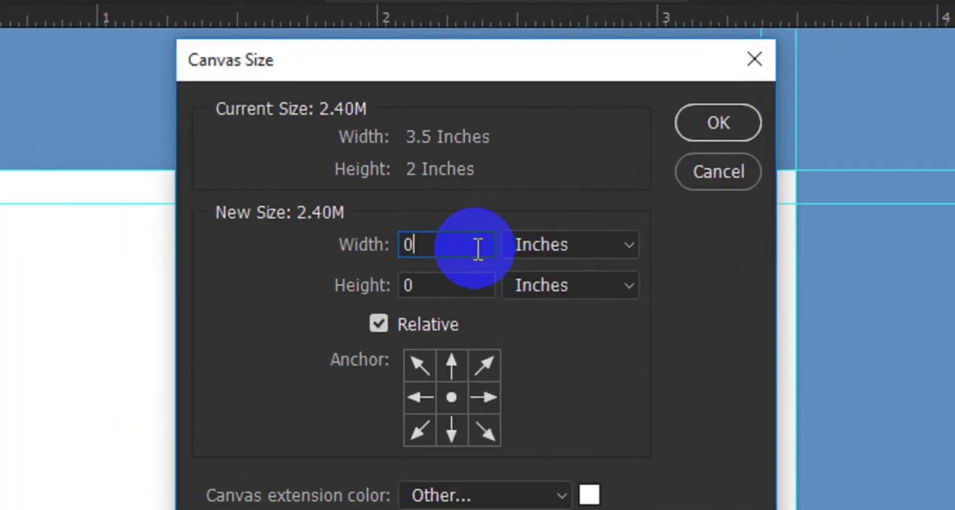
type(".25")
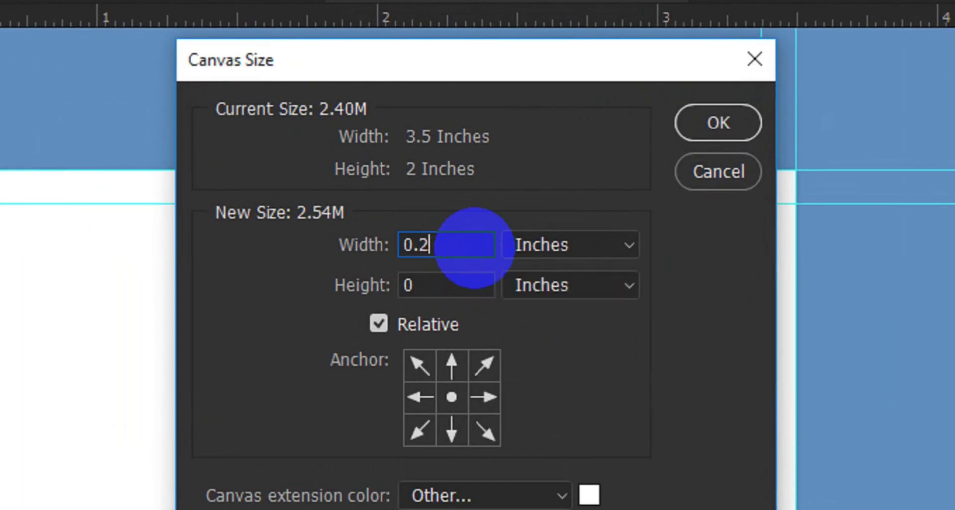
left_click(473, 282)
type(".25")
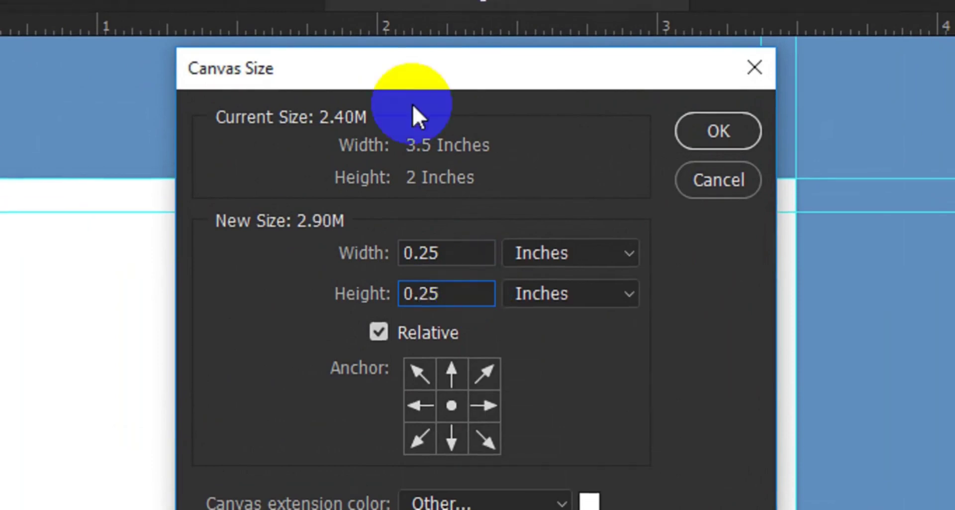
left_click(416, 134)
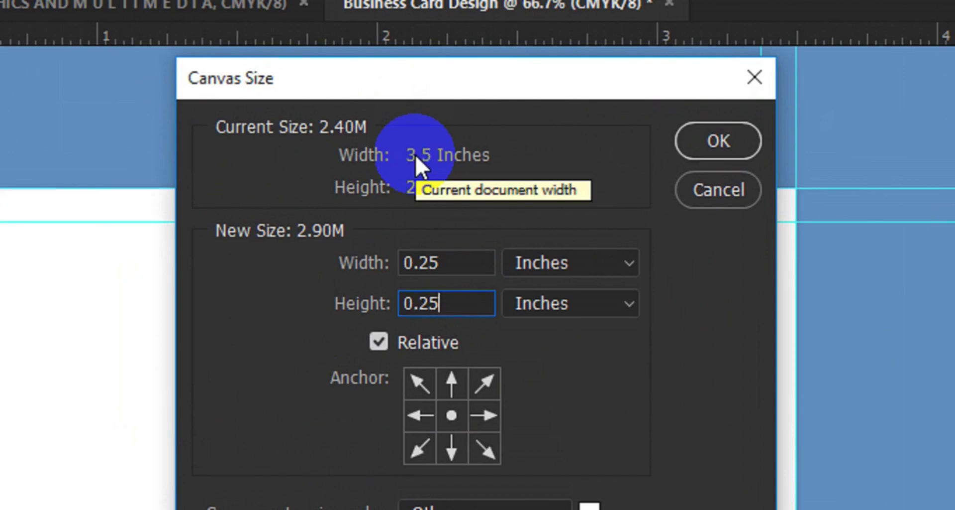
left_click(709, 133)
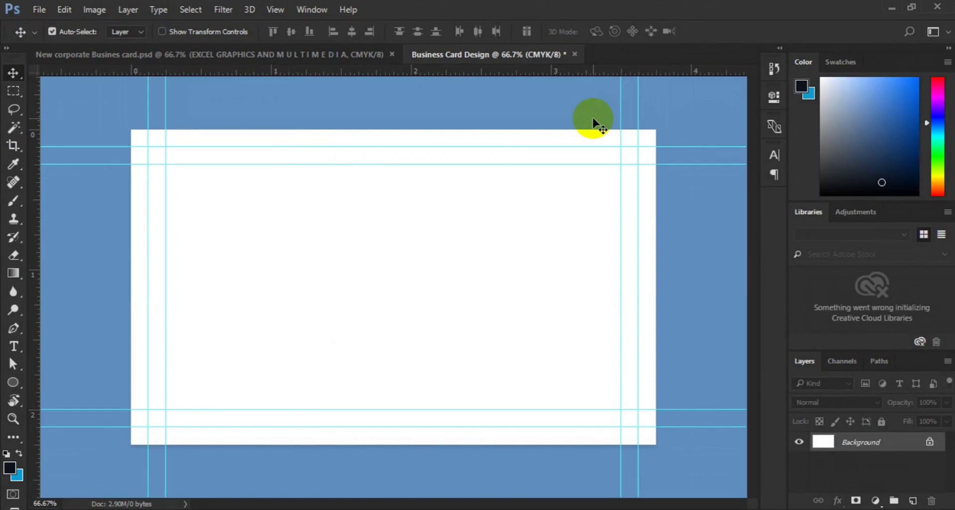
Draw a closed Pen shape about 788 by 681 px over the card's left side, with its right edge curving down to the bottom.
left_click(13, 346)
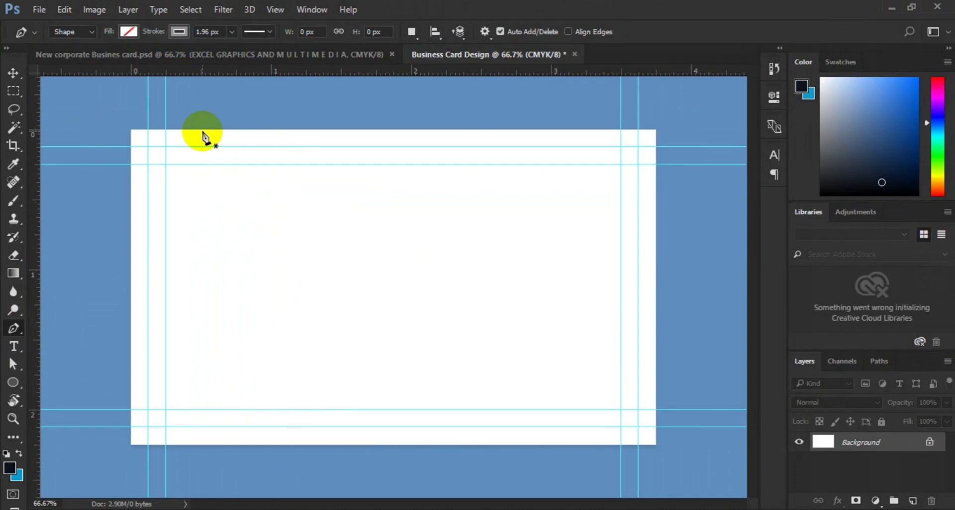
left_click(306, 129)
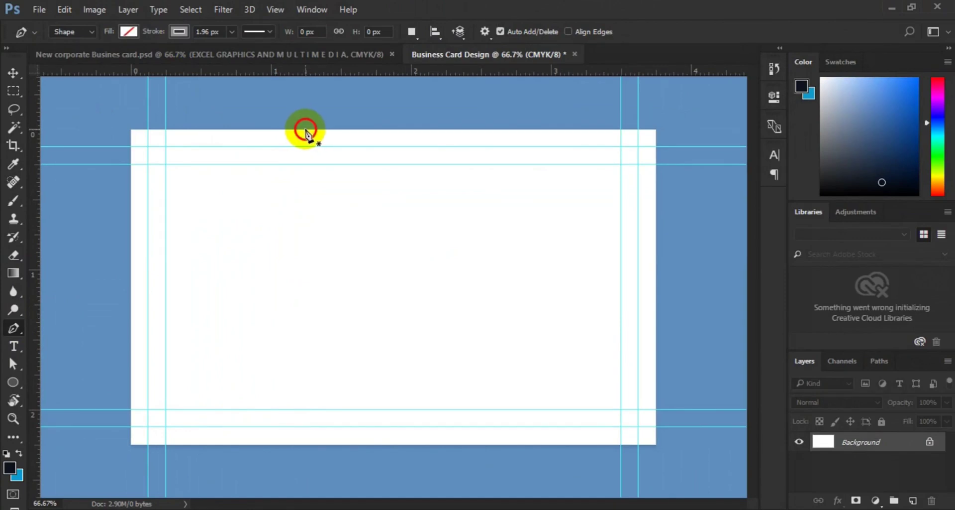
left_click(434, 407)
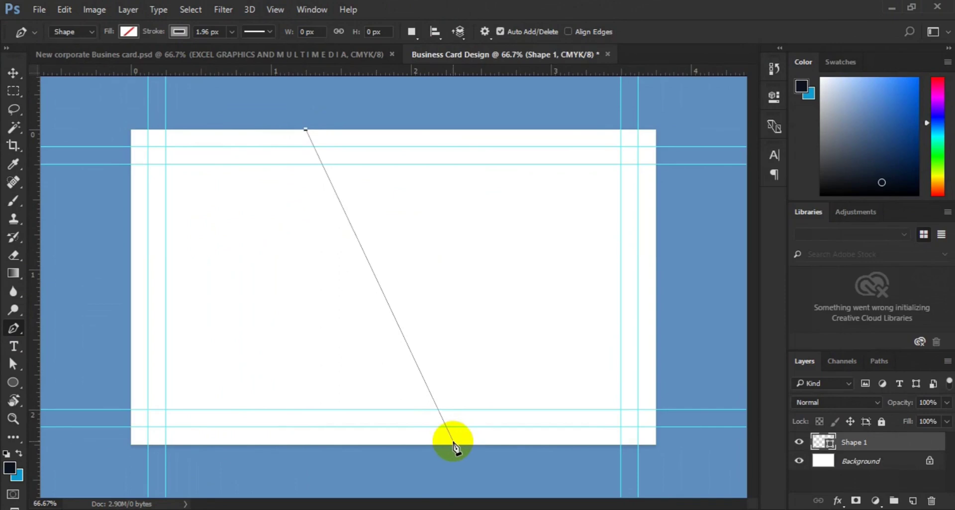
left_click_drag(458, 445, 642, 444)
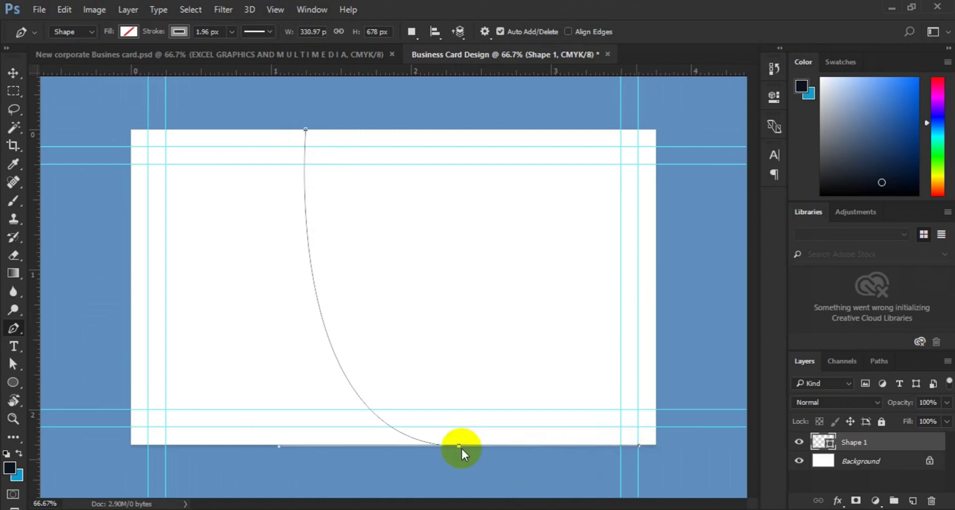
left_click(440, 447)
left_click_drag(440, 447, 135, 443)
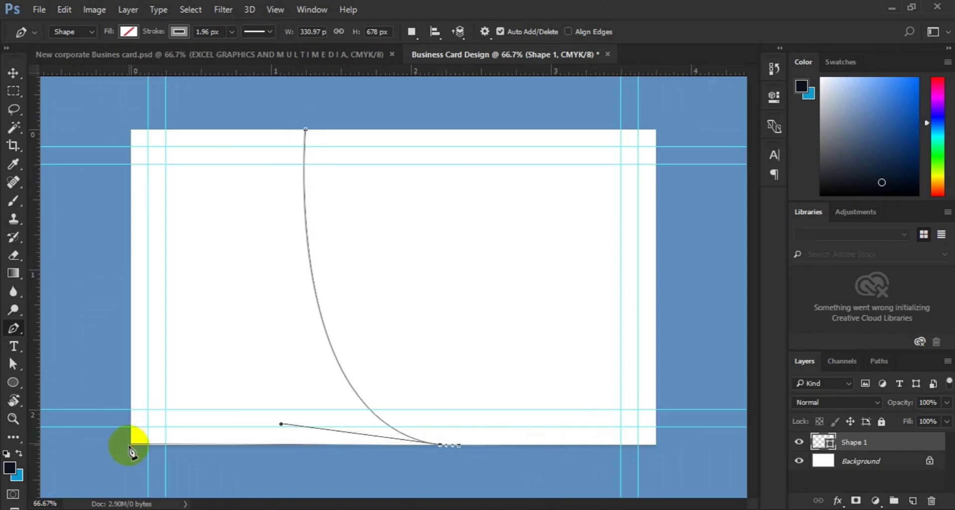
left_click(131, 446)
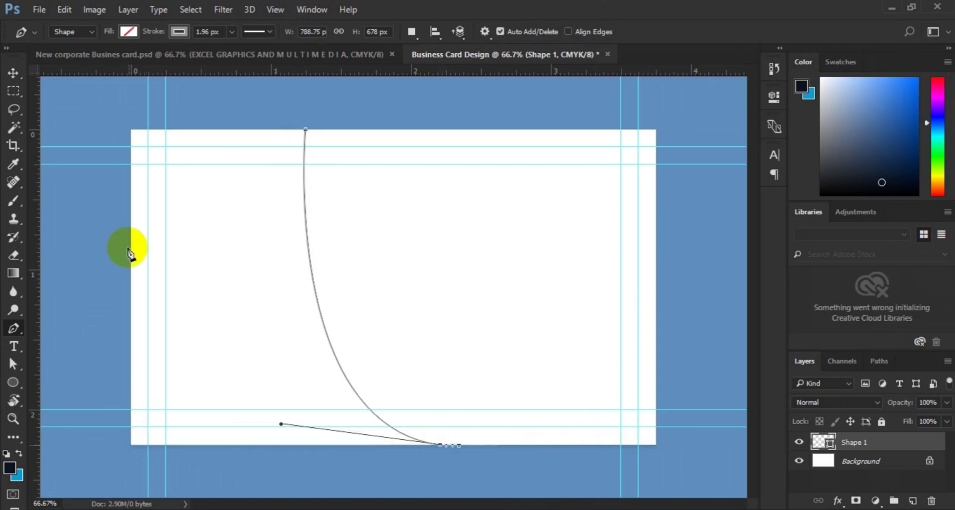
left_click(130, 128)
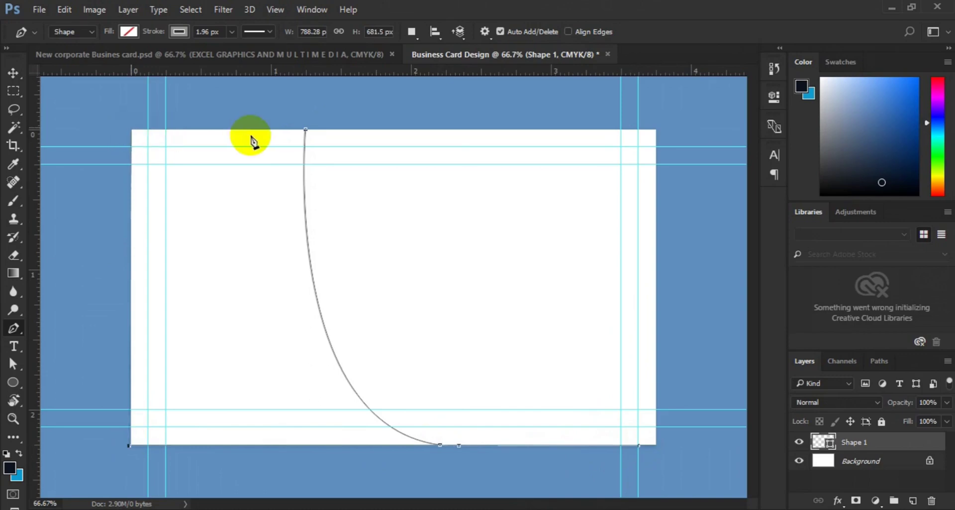
left_click(306, 130)
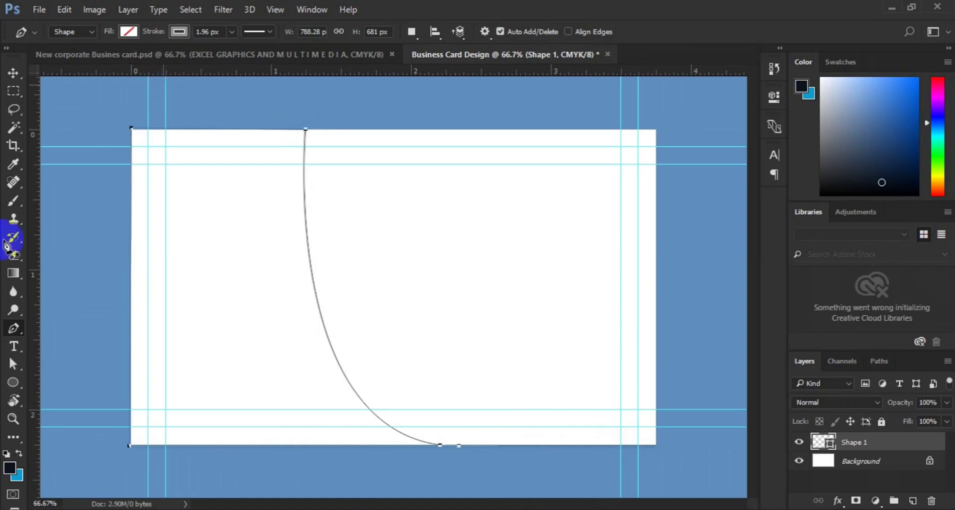
Fill the curved shape with the recently used blue (76% C, 22% M, 4% Y, 0% K) and remove its stroke.
left_click(129, 32)
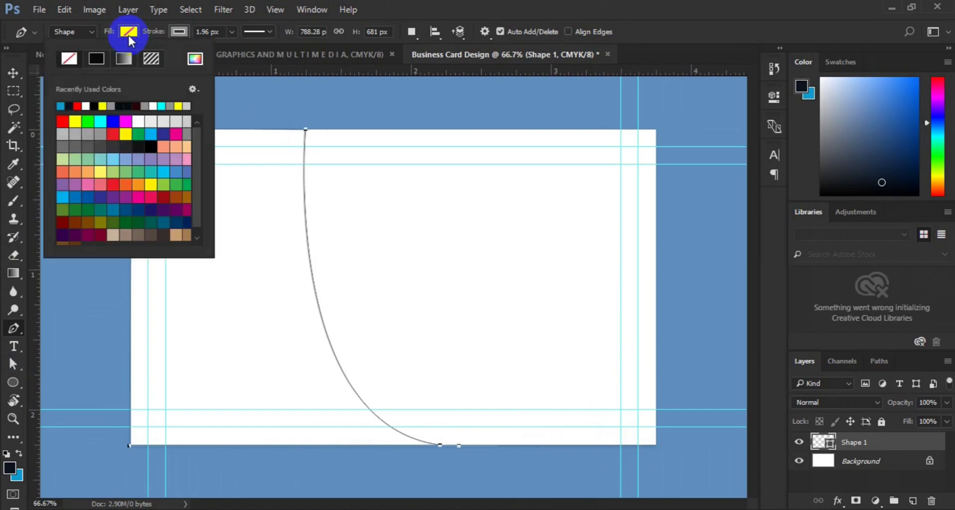
left_click(63, 102)
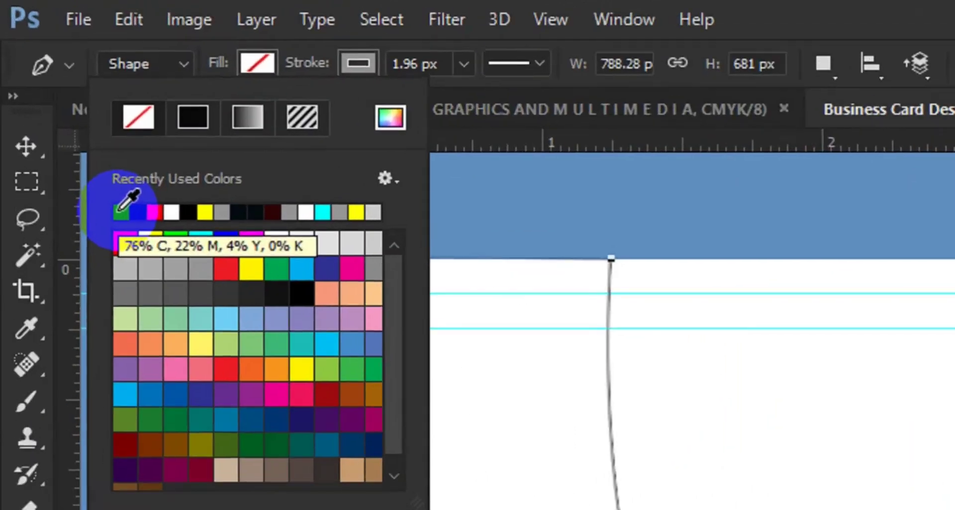
left_click(119, 210)
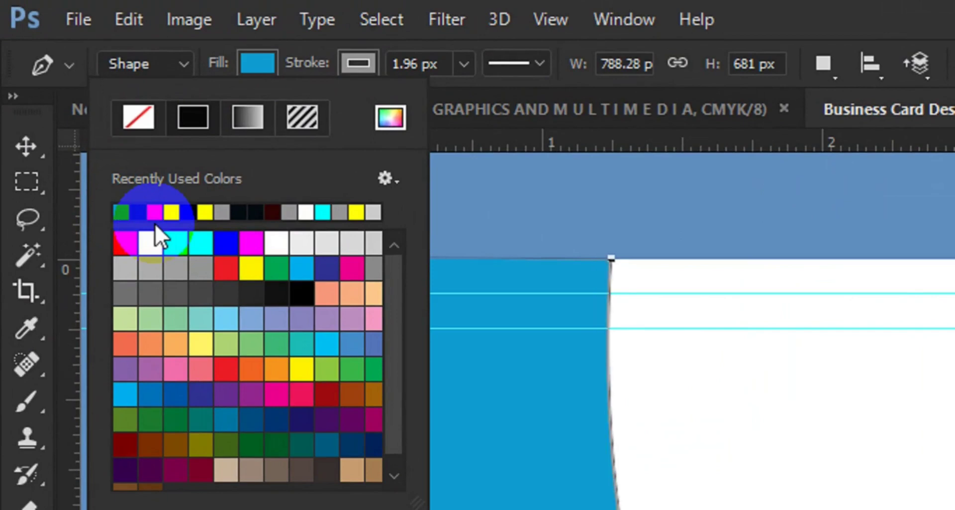
left_click(374, 65)
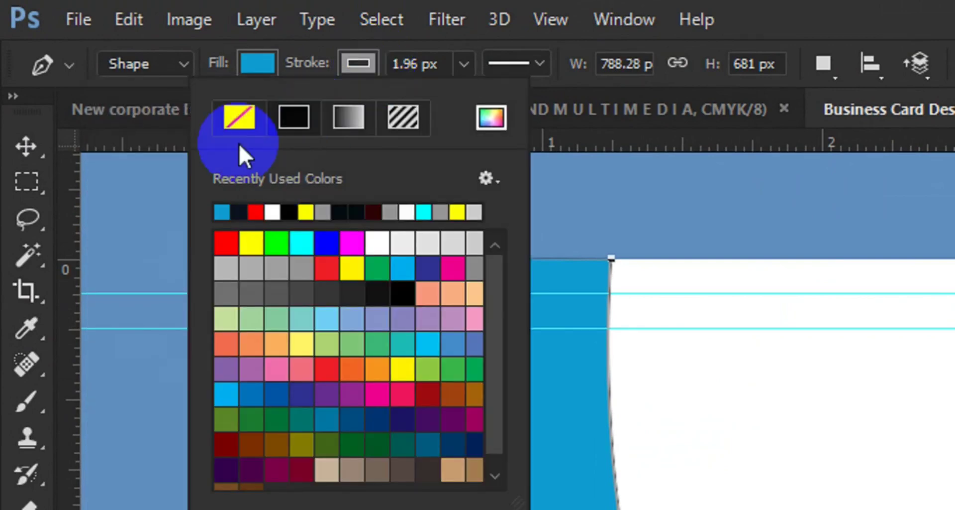
left_click(240, 117)
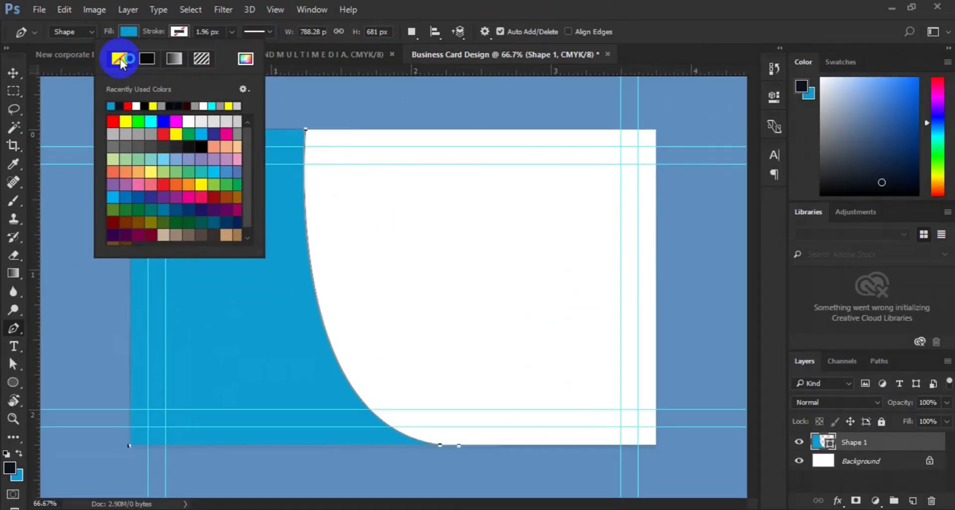
Change the Shape 1 layer's fill to the dark navy colour 0b131e.
left_click(848, 457)
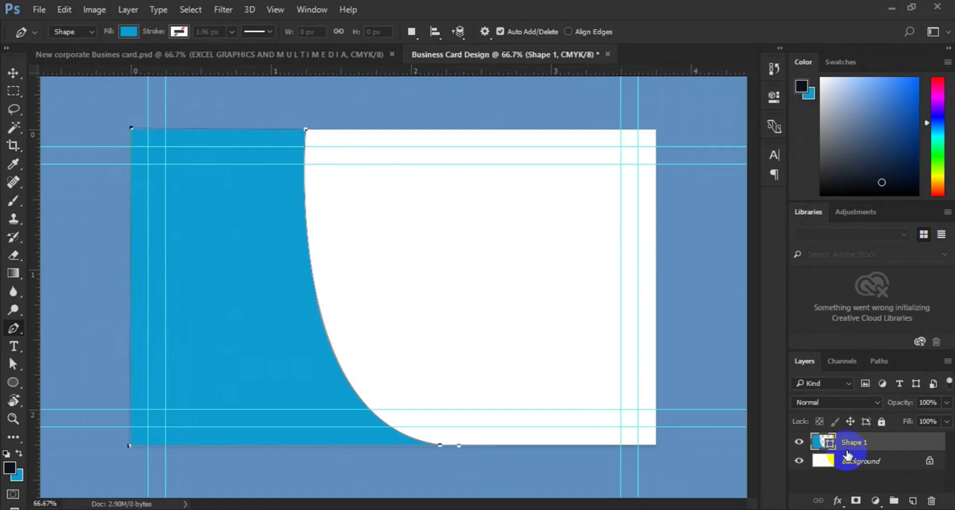
left_click(848, 454)
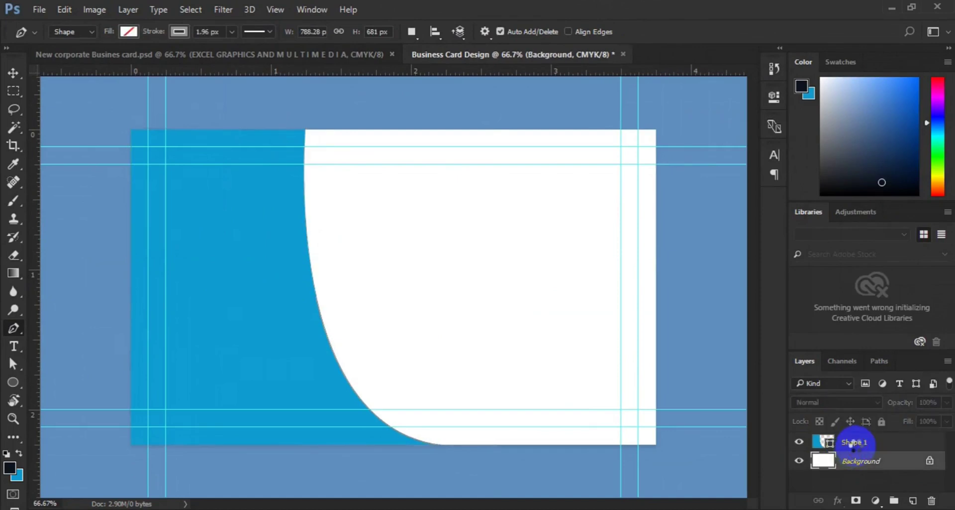
left_click(852, 444)
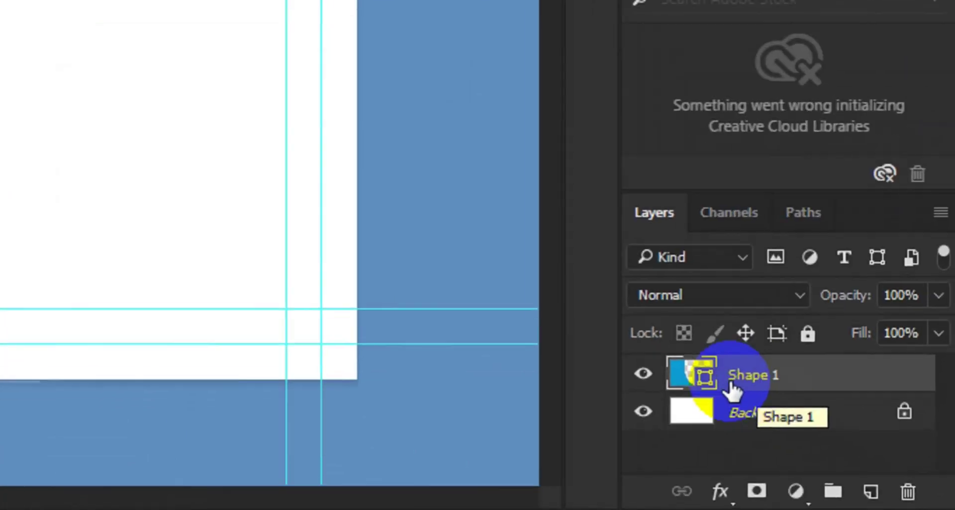
double_click(707, 381)
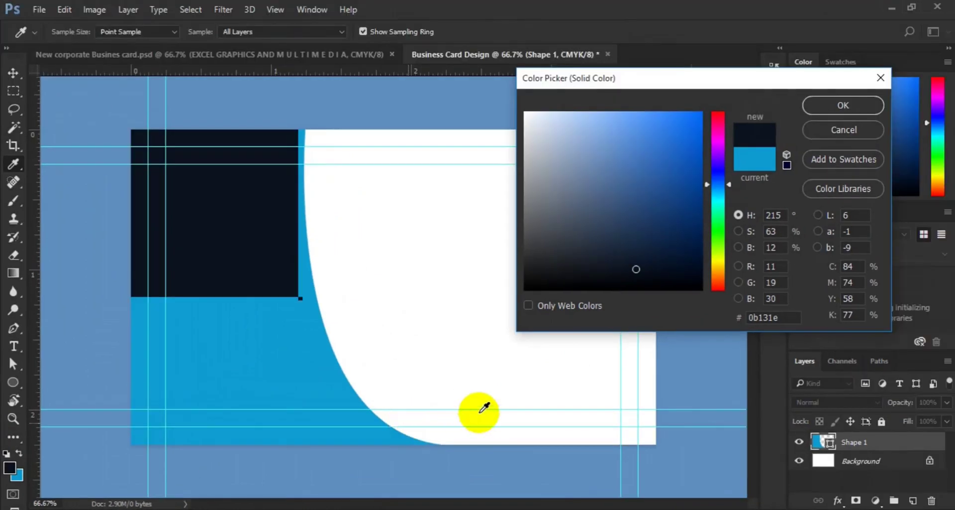
left_click(784, 319)
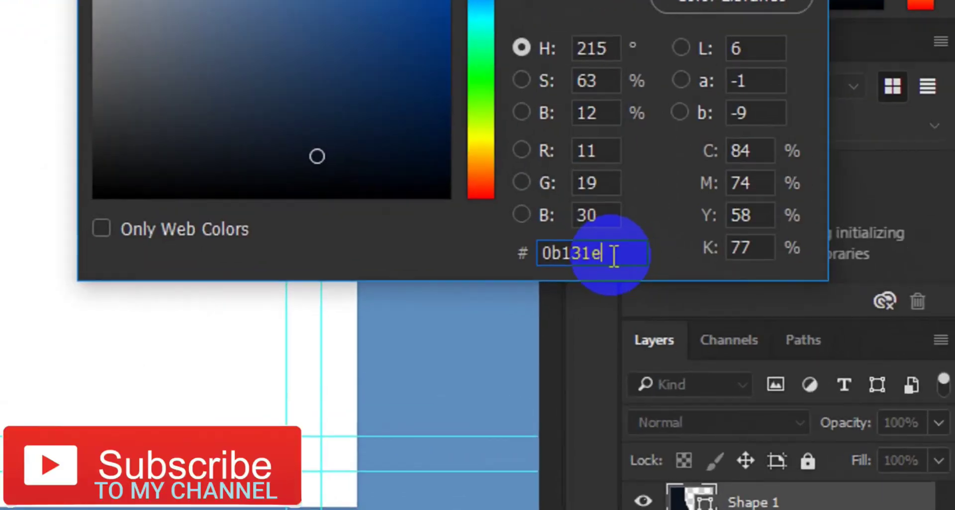
left_click_drag(785, 318, 755, 320)
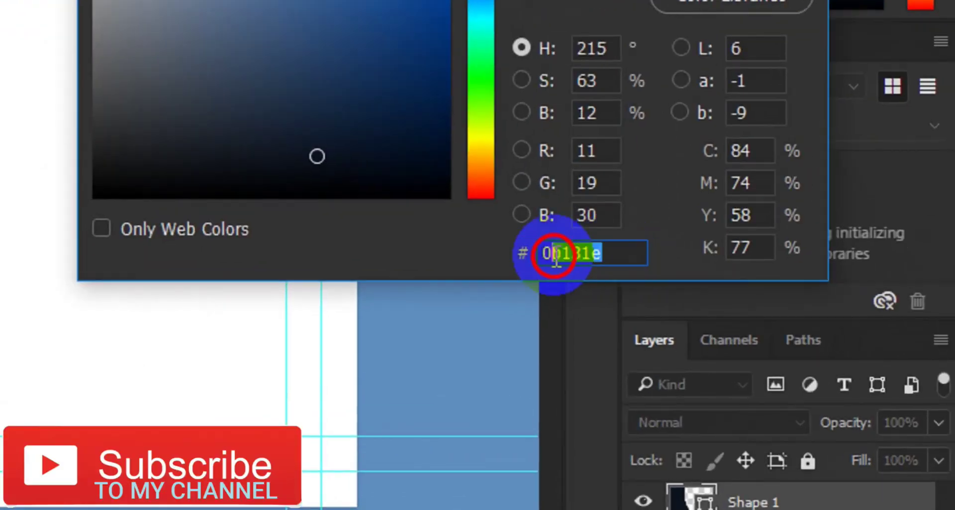
left_click_drag(556, 256, 523, 259)
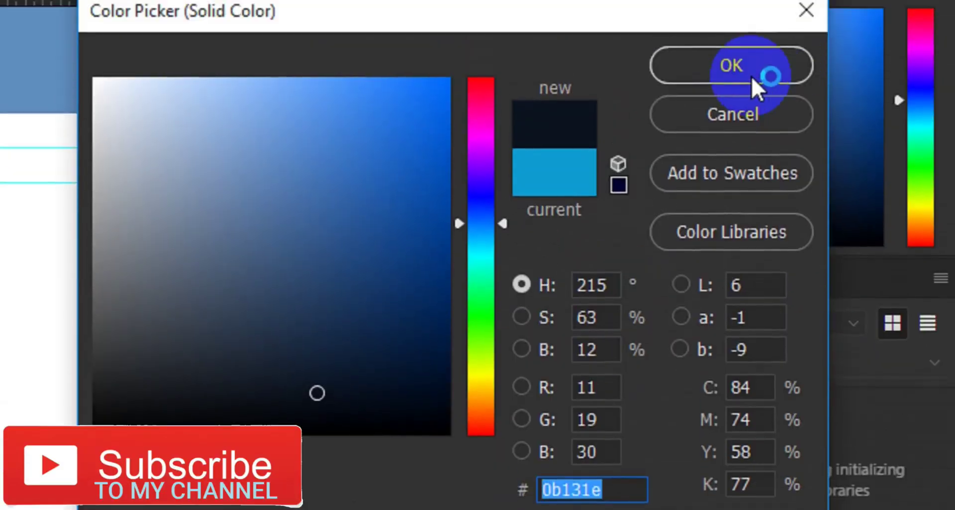
left_click(734, 15)
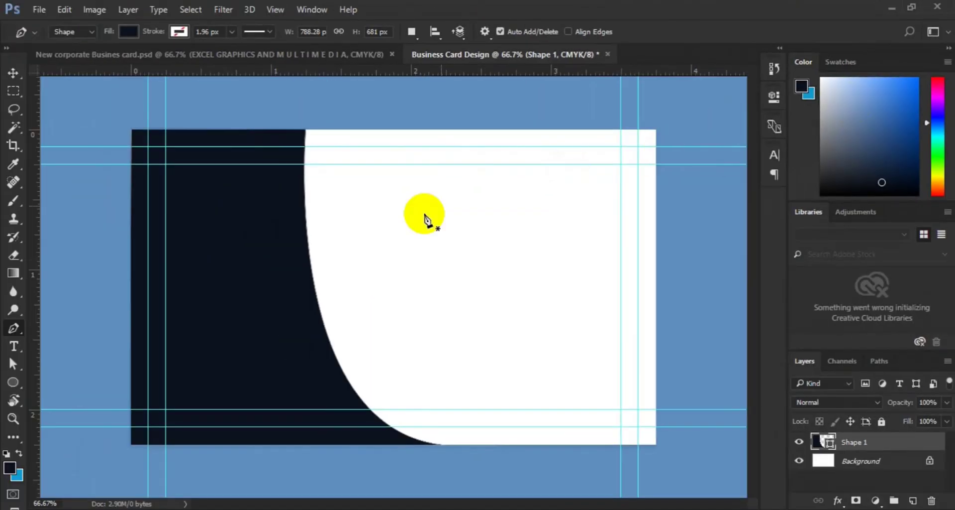
Duplicate the dark navy Shape 1 layer.
left_click(247, 301)
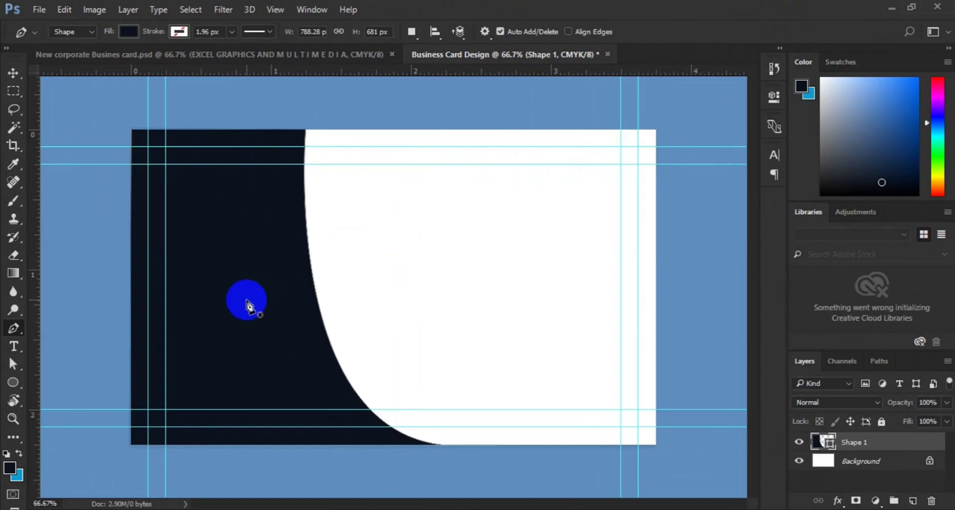
key("v")
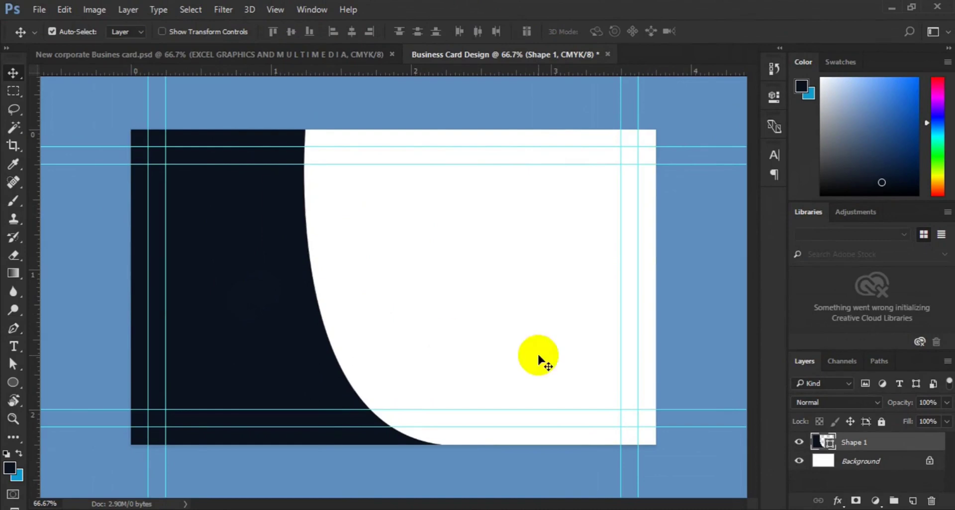
left_click(830, 438)
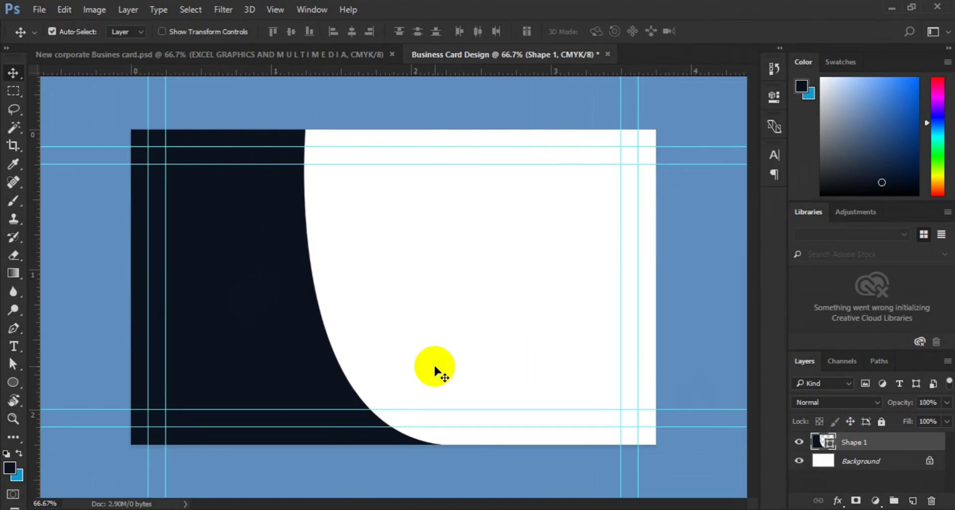
key("ctrl+j")
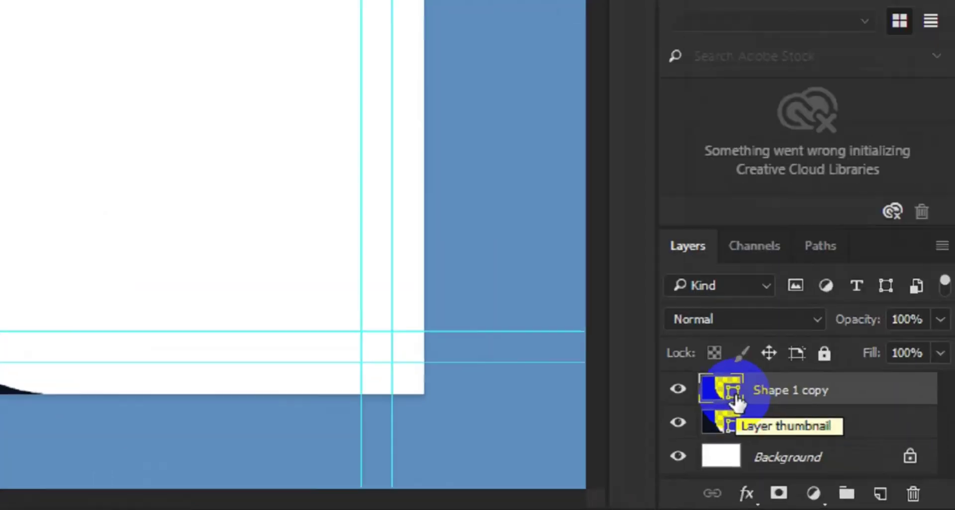
Recolour the duplicated shape with the blue hex colour 0e9dd1.
double_click(831, 445)
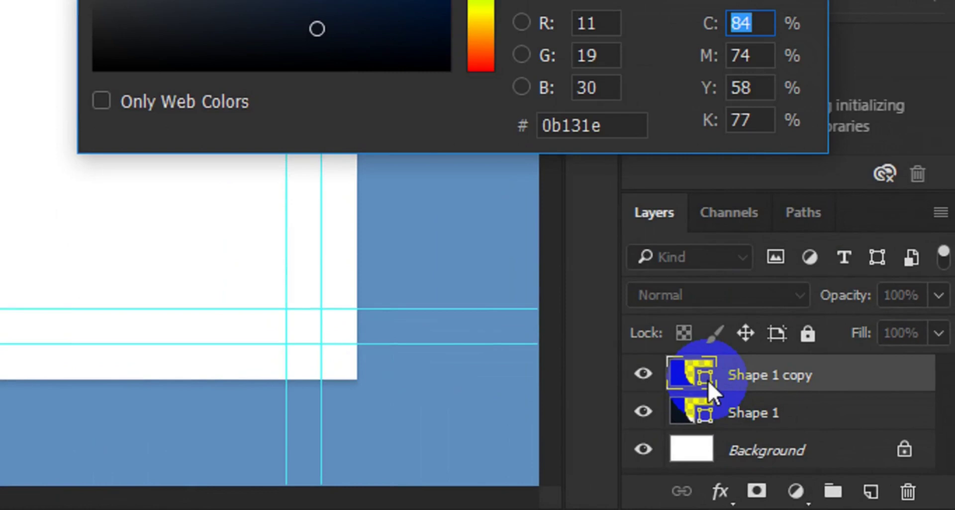
left_click(610, 124)
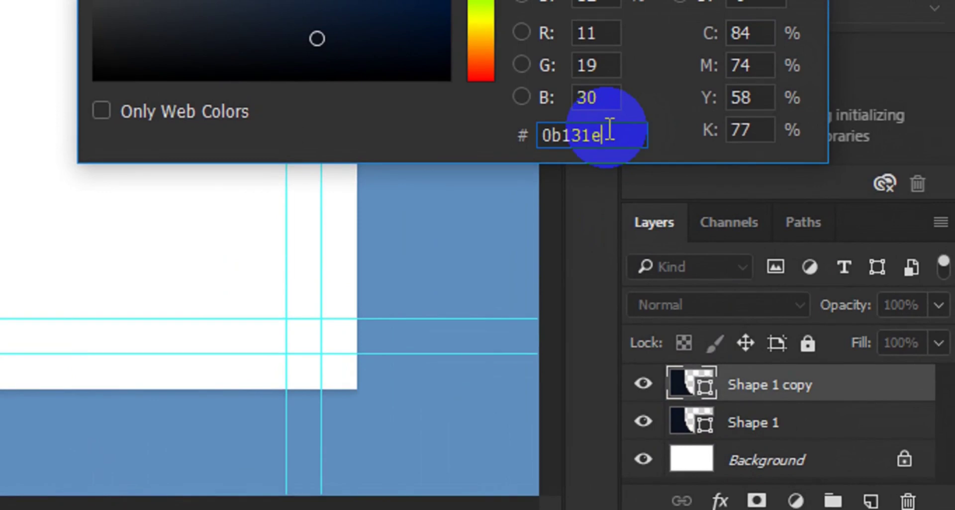
key("BackSpace")
key("BackSpace")
key("BackSpace")
key("BackSpace")
key("BackSpace")
key("BackSpace")
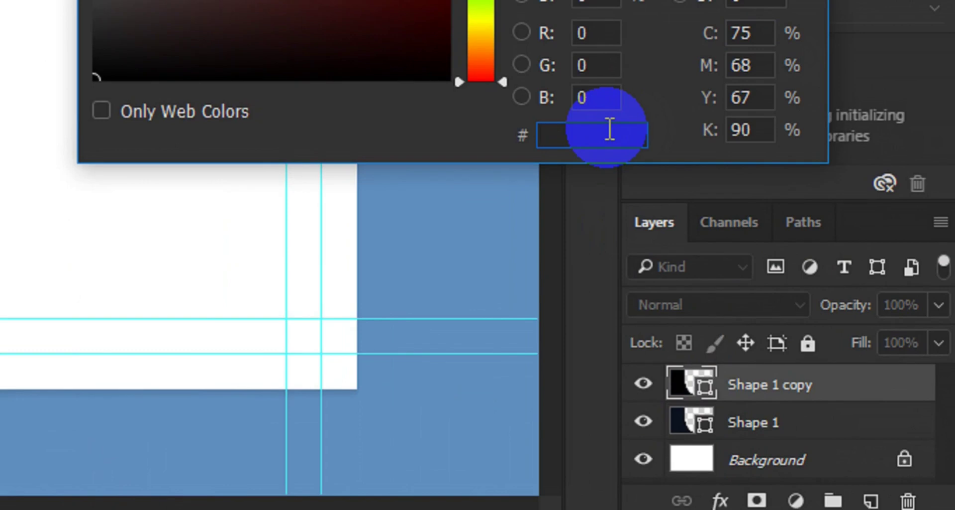
type("0e")
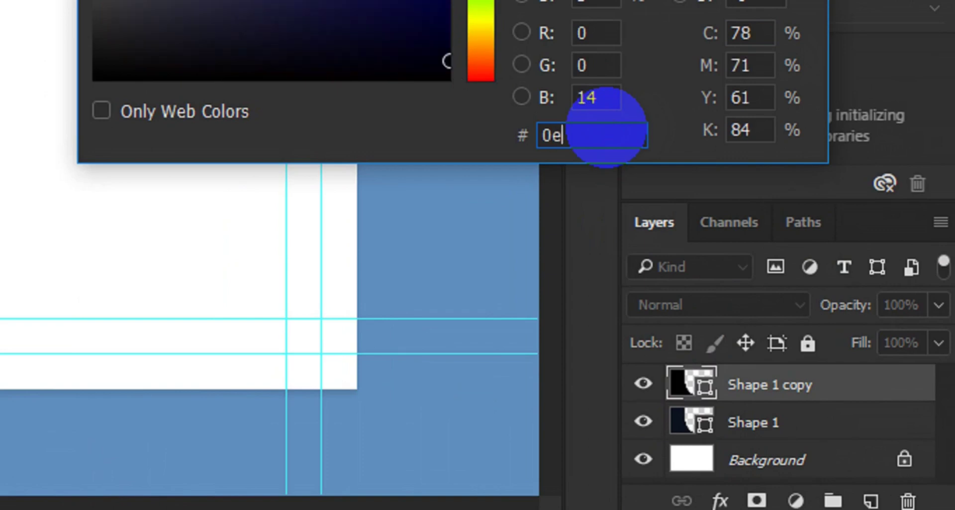
type("9dd")
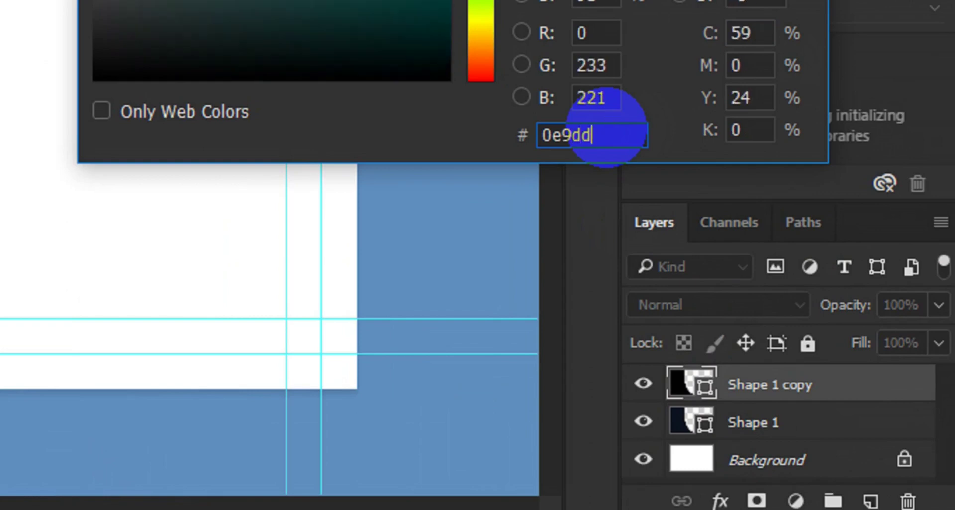
type("1")
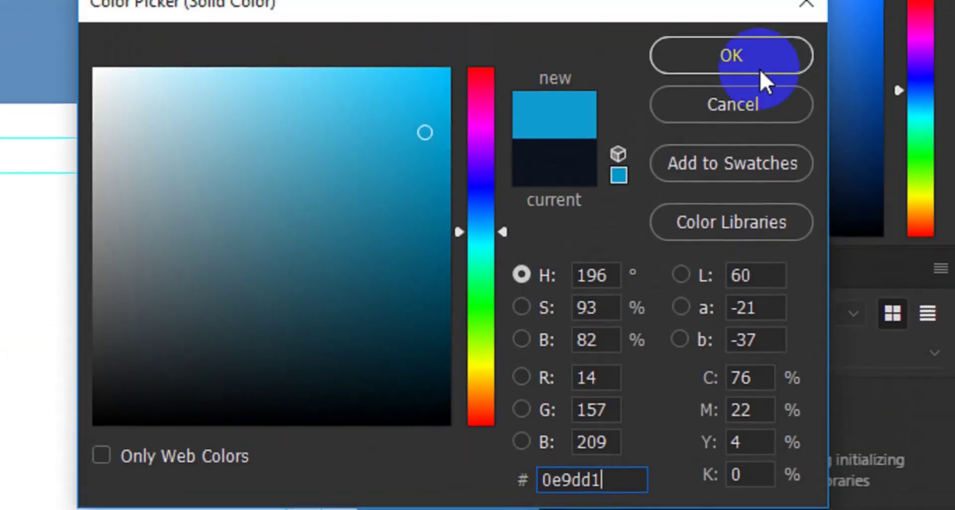
left_click(761, 89)
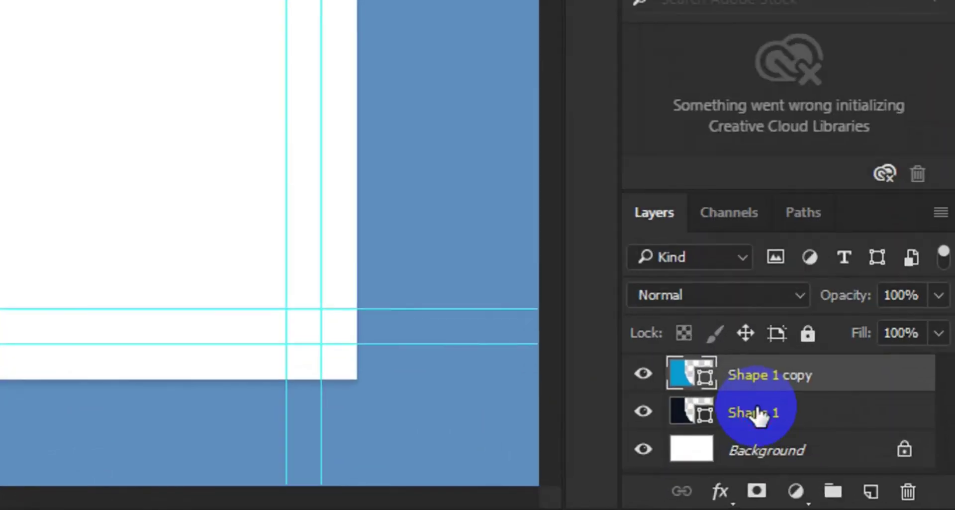
Move the dark Shape 1 layer above its blue copy and shift the copy right to form a blue edge along the curve.
left_click(759, 414)
left_click_drag(759, 414, 754, 371)
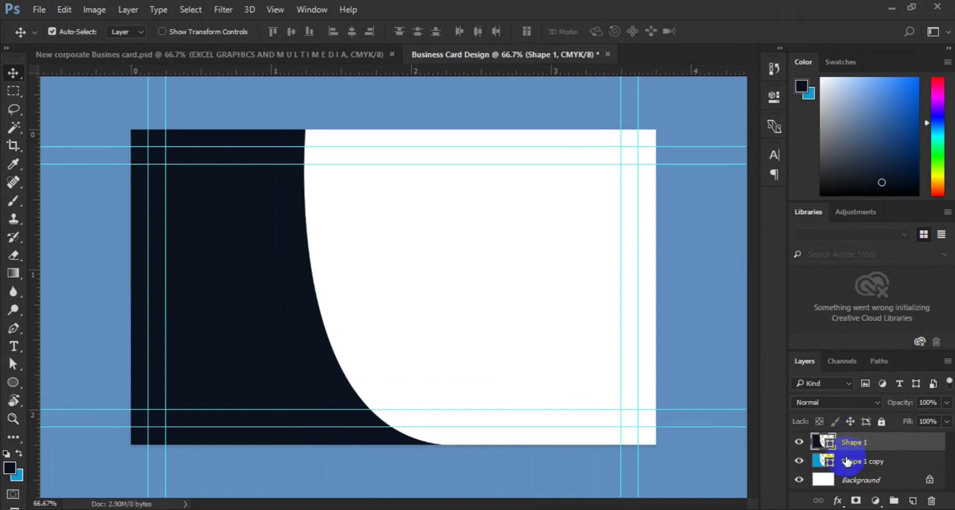
left_click(847, 462)
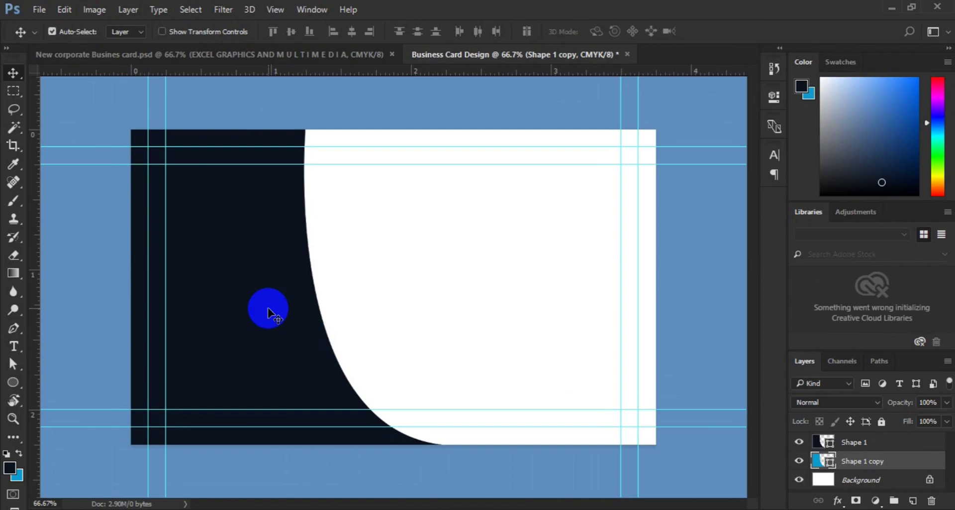
key("Right")
key("Right")
key("Right")
key("Right")
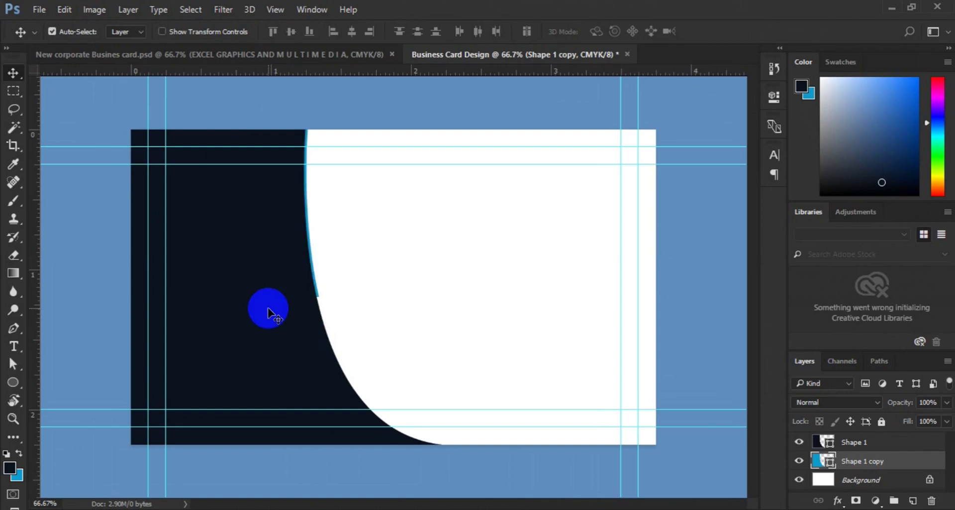
key("Right")
key("Right")
key("Right")
key("Right")
key("Right")
key("Right")
key("Right")
key("Right")
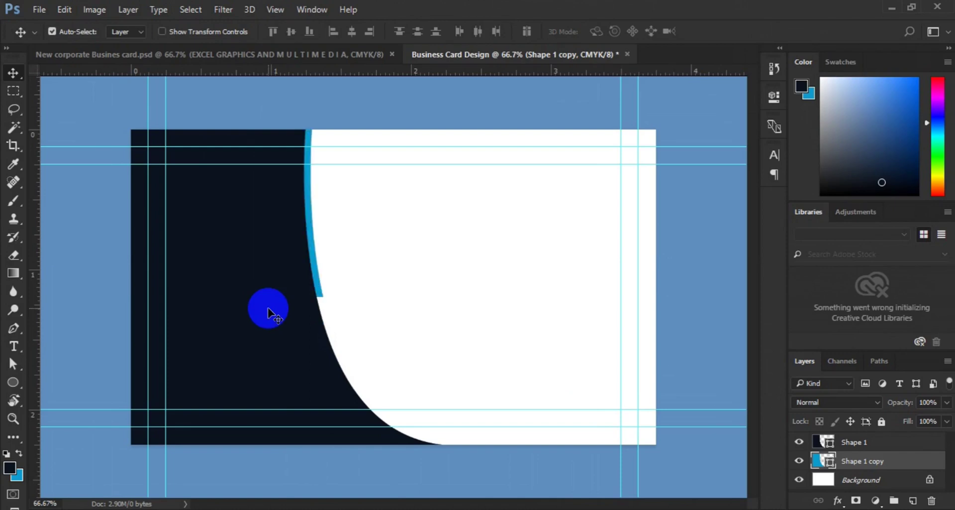
left_click_drag(317, 270, 334, 274)
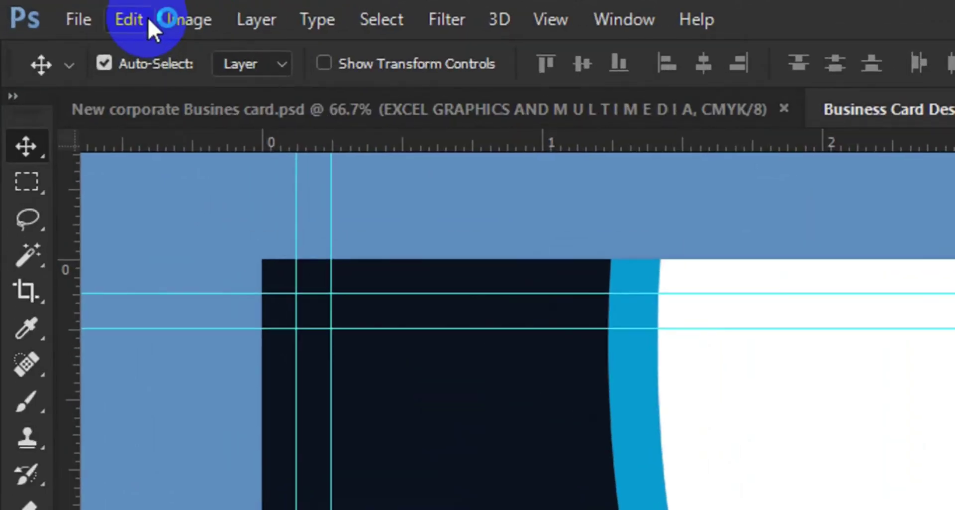
Free-transform the blue copy, rotating it about 3° clockwise and shifting it left to about X 434 px.
left_click(139, 22)
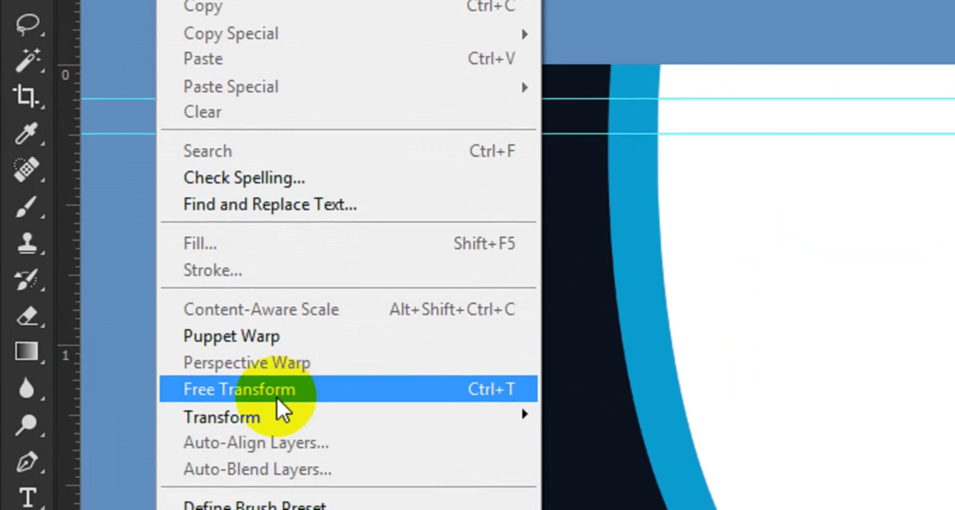
left_click(303, 390)
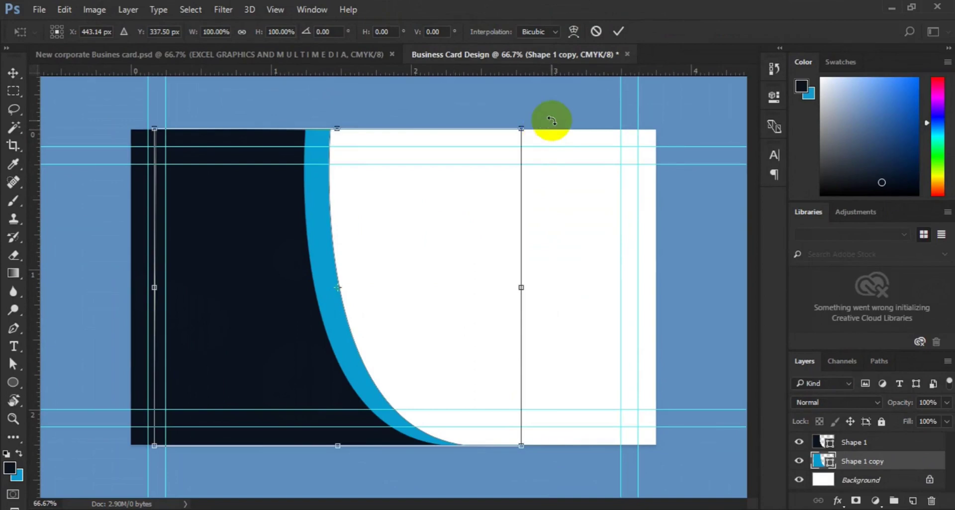
left_click_drag(552, 120, 563, 131)
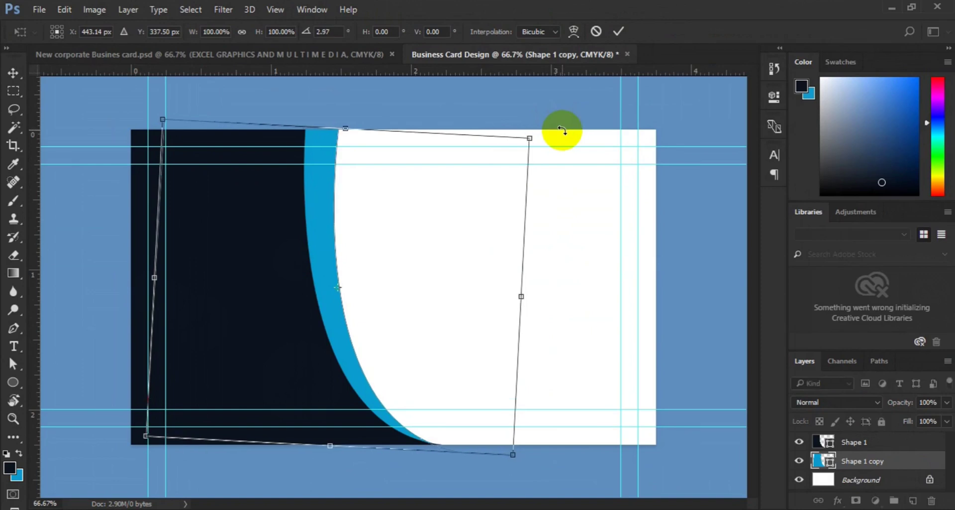
key("Left")
key("Left")
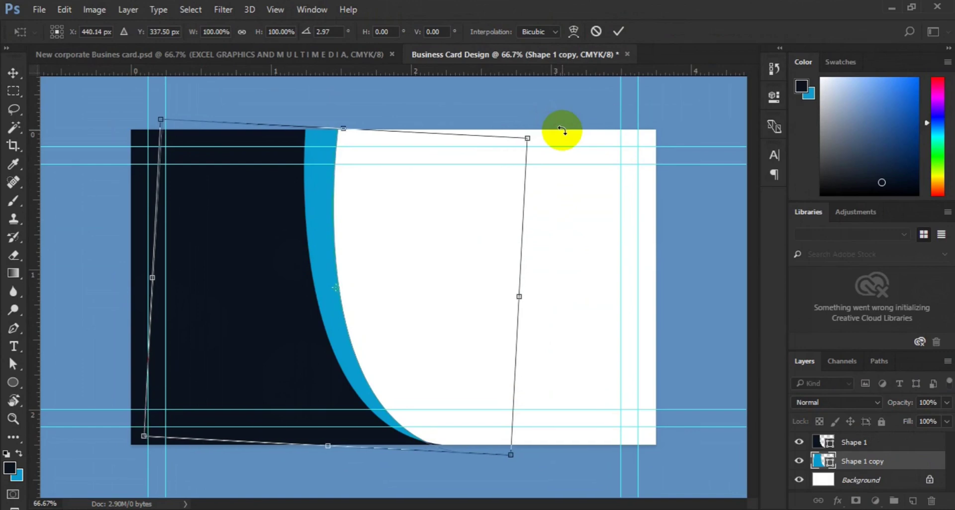
key("Left")
key("Left")
key("Left")
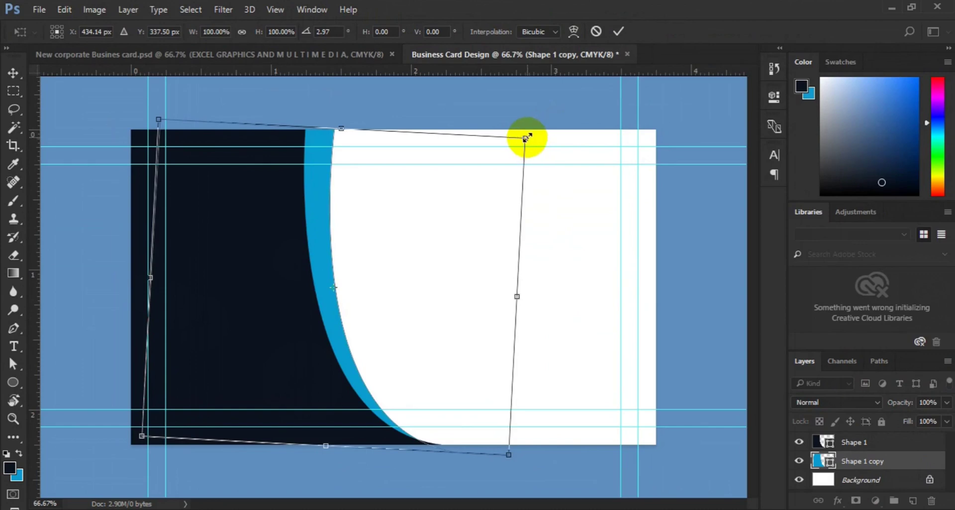
Scale the blue shape to about 104% and fine-tune its horizontal position and rotation so it tapers along the dark curve.
left_click_drag(526, 138, 535, 130)
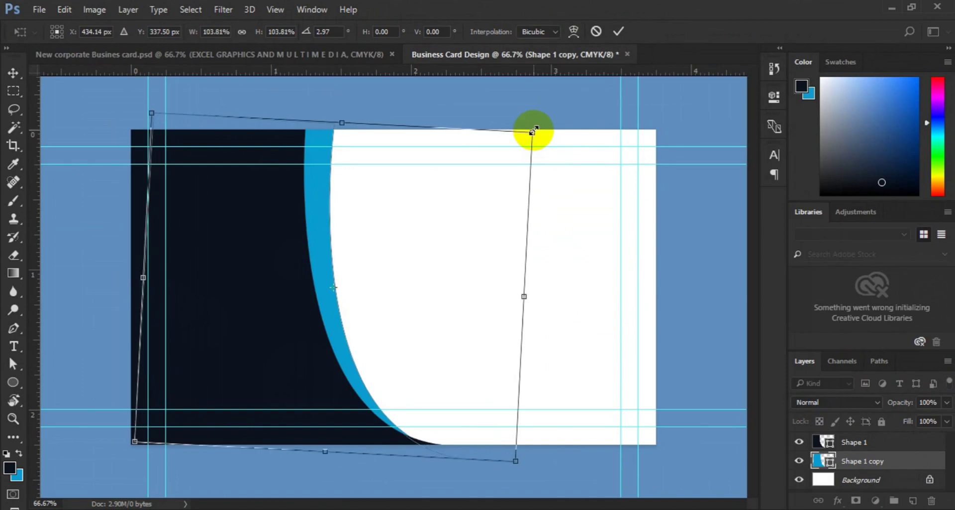
key("Left")
key("Left")
key("Left")
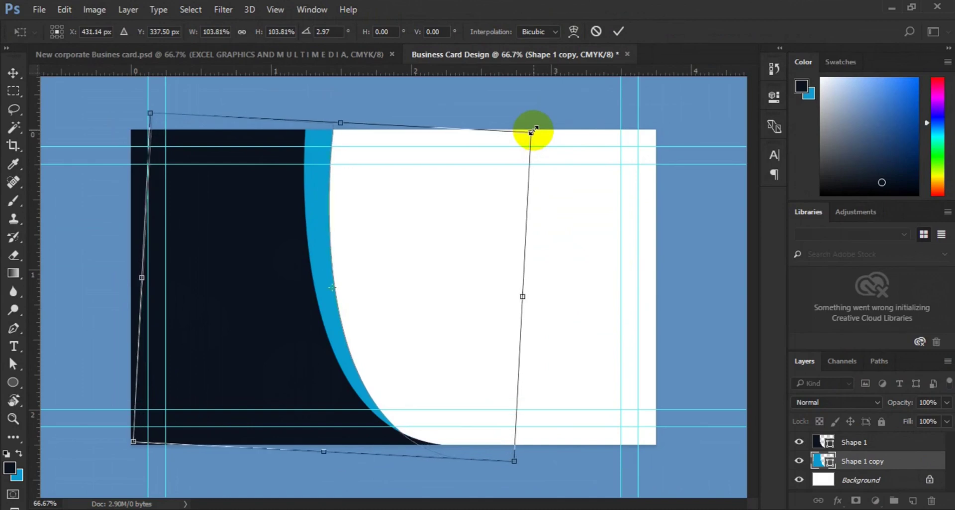
key("Right")
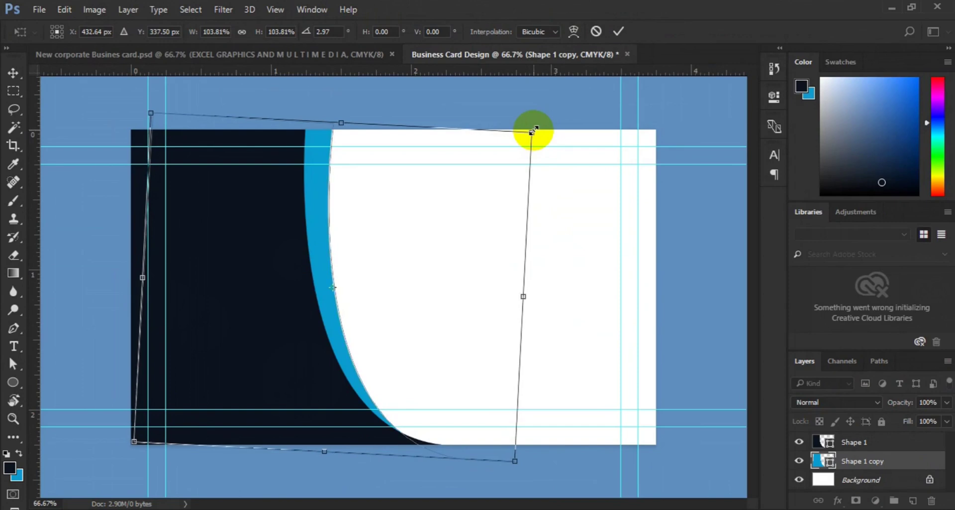
key("Right")
key("Right")
key("Right")
key("Right")
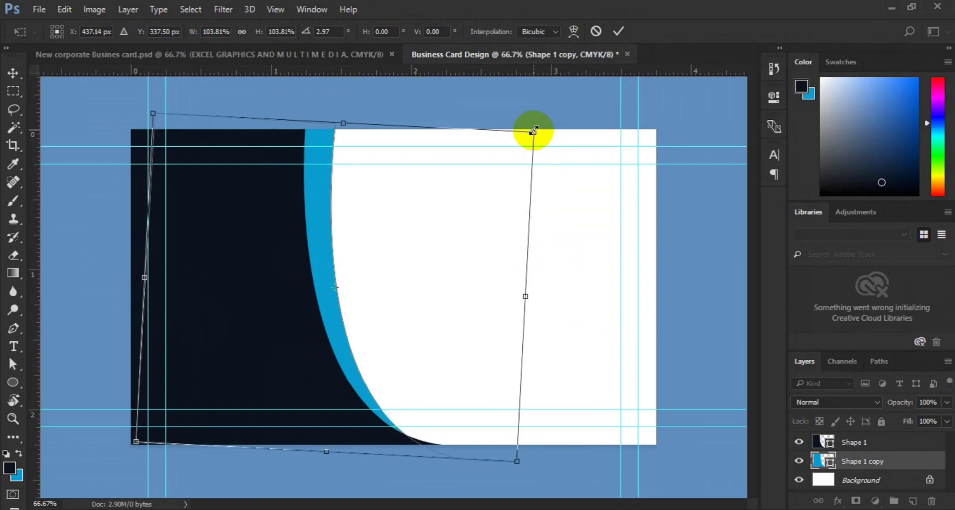
key("Right")
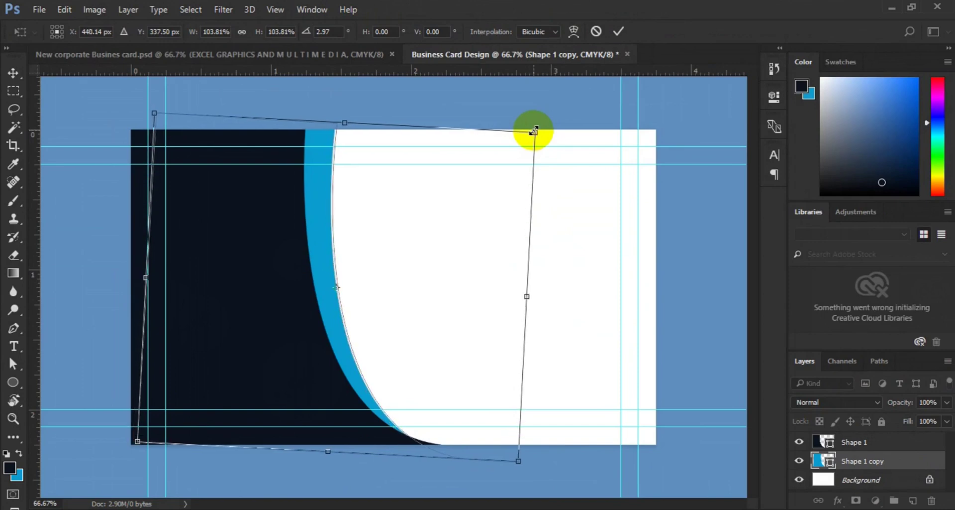
key("Right")
key("Right")
key("Right")
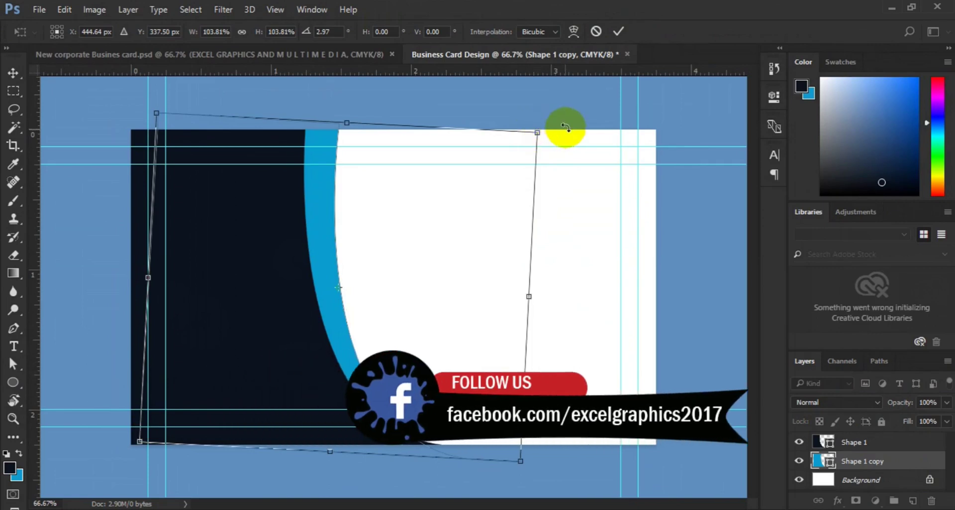
left_click_drag(565, 127, 562, 124)
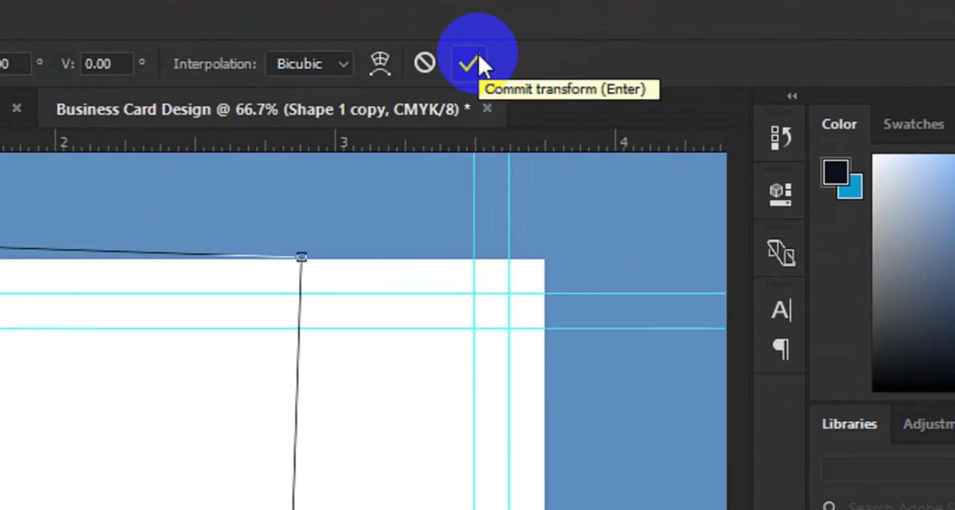
left_click(479, 53)
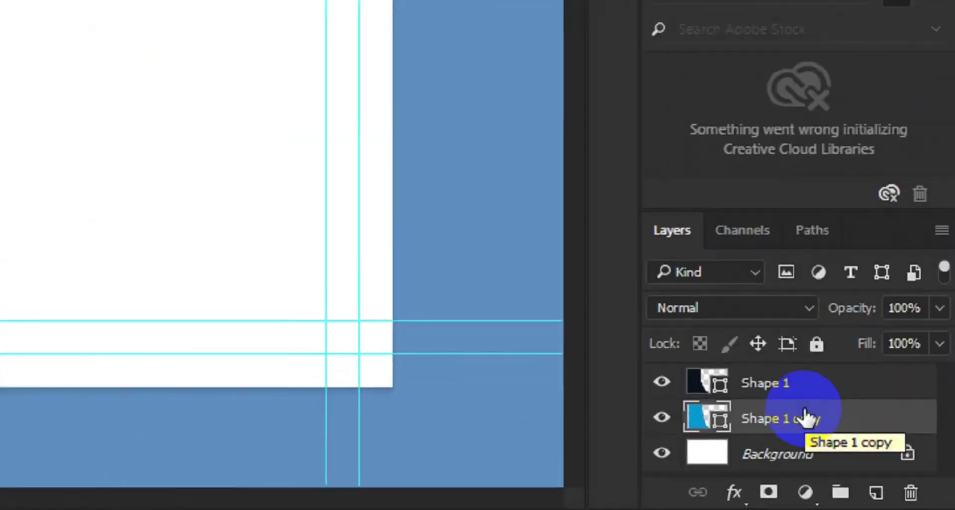
Duplicate the blue Shape 1 copy layer under the name "light blue".
right_click(876, 460)
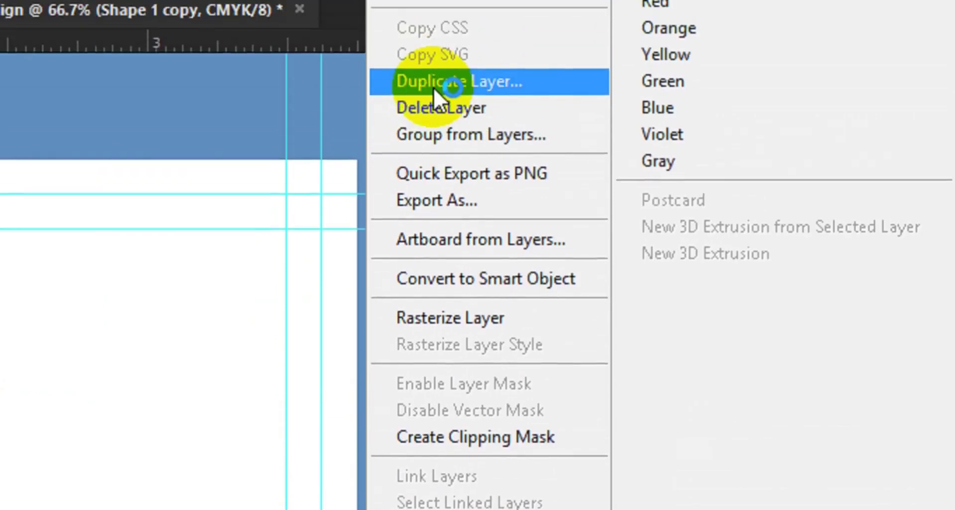
left_click(435, 119)
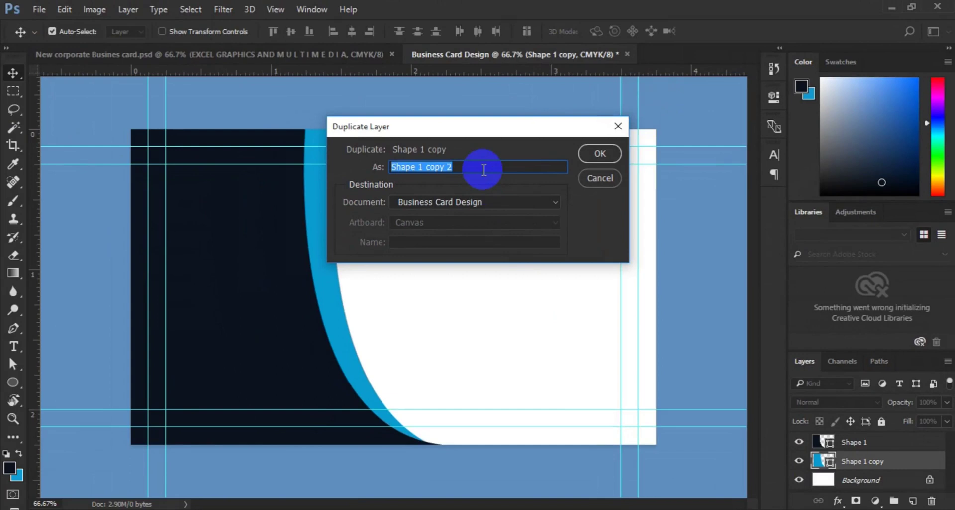
left_click(414, 185)
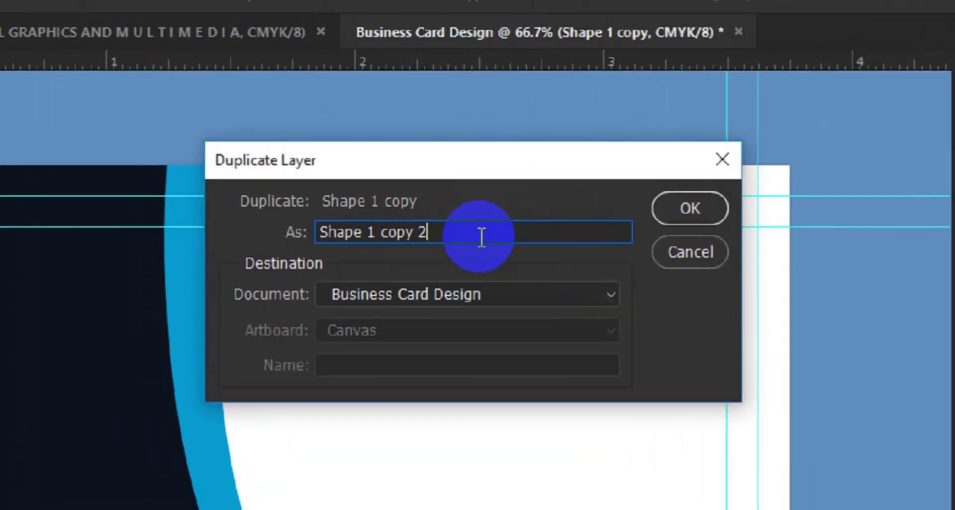
key("BackSpace")
key("BackSpace")
key("BackSpace")
key("BackSpace")
key("BackSpace")
key("BackSpace")
key("BackSpace")
key("BackSpace")
key("BackSpace")
key("BackSpace")
key("BackSpace")
key("BackSpace")
key("BackSpace")
key("BackSpace")
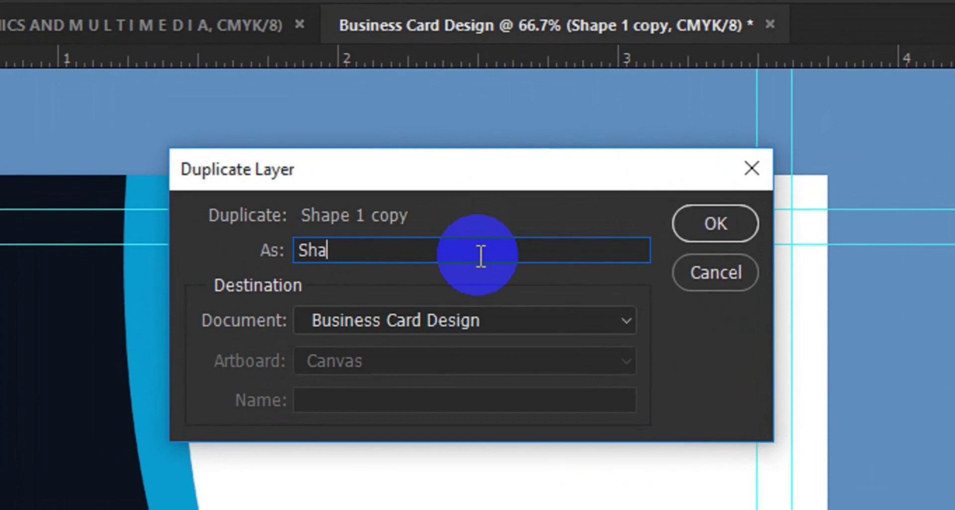
type("light blue")
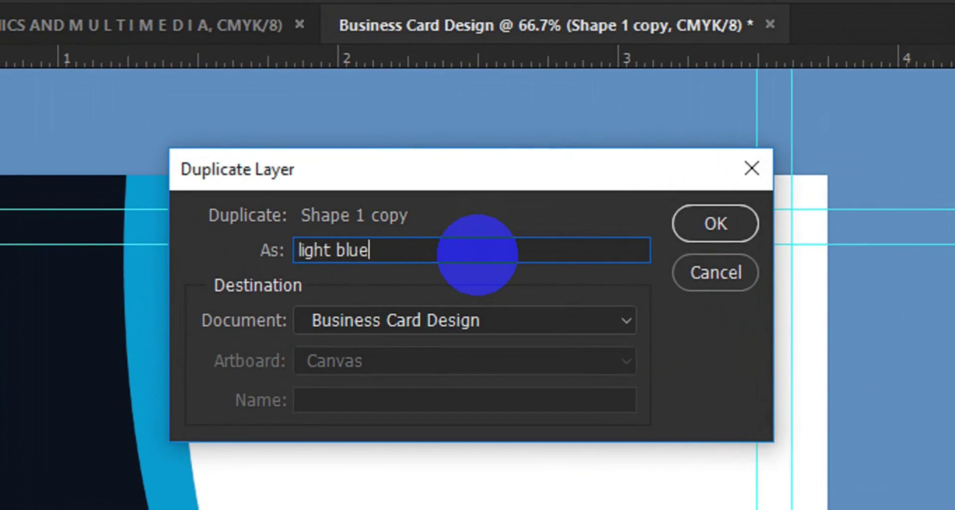
left_click(723, 222)
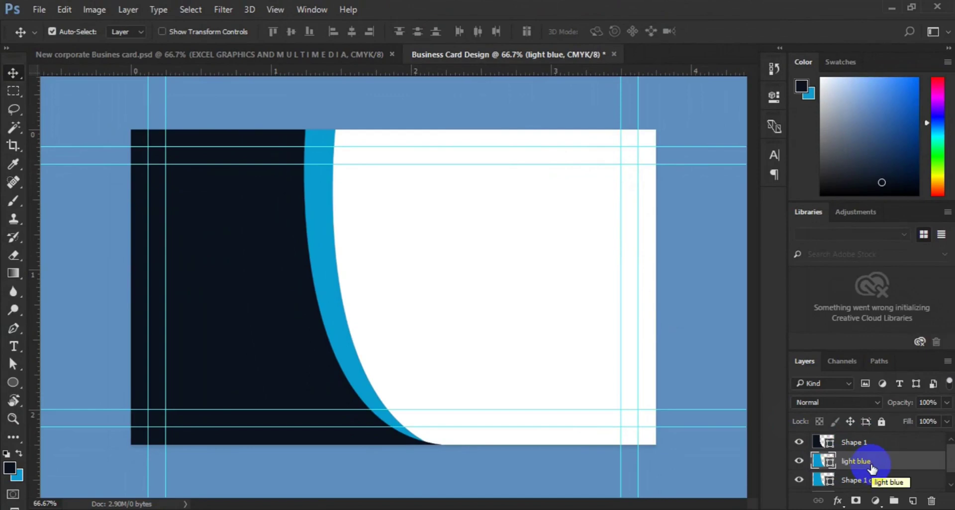
Fill the light blue layer with the current background colour, 0e9dd1.
double_click(830, 462)
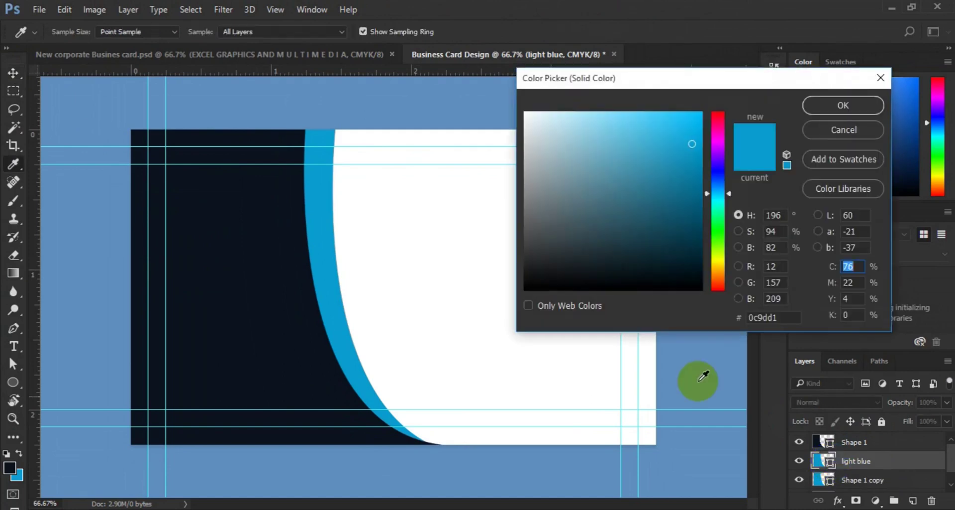
left_click(21, 476)
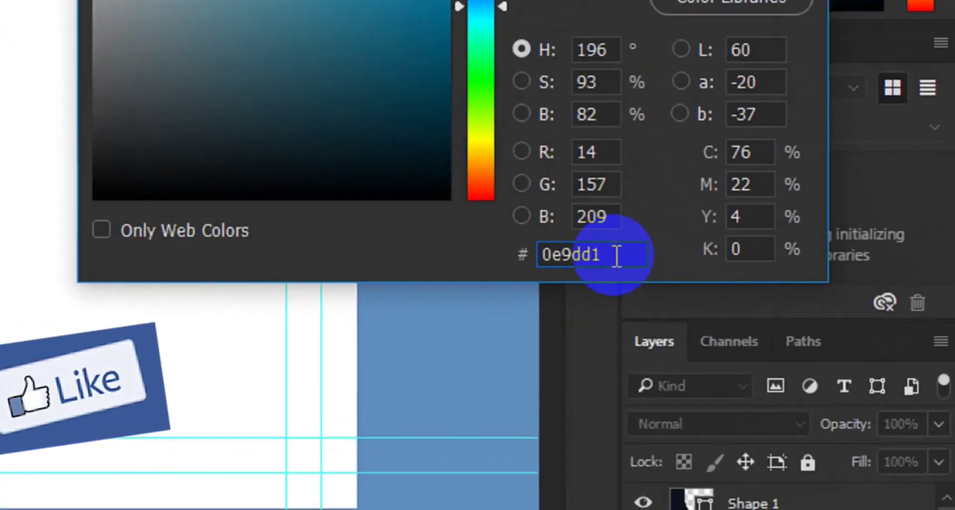
left_click(786, 318)
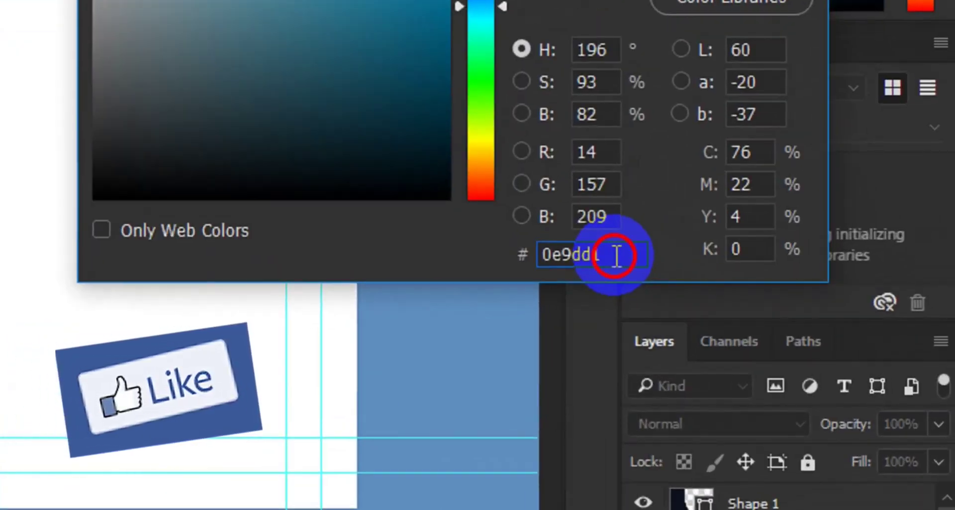
left_click_drag(616, 256, 503, 256)
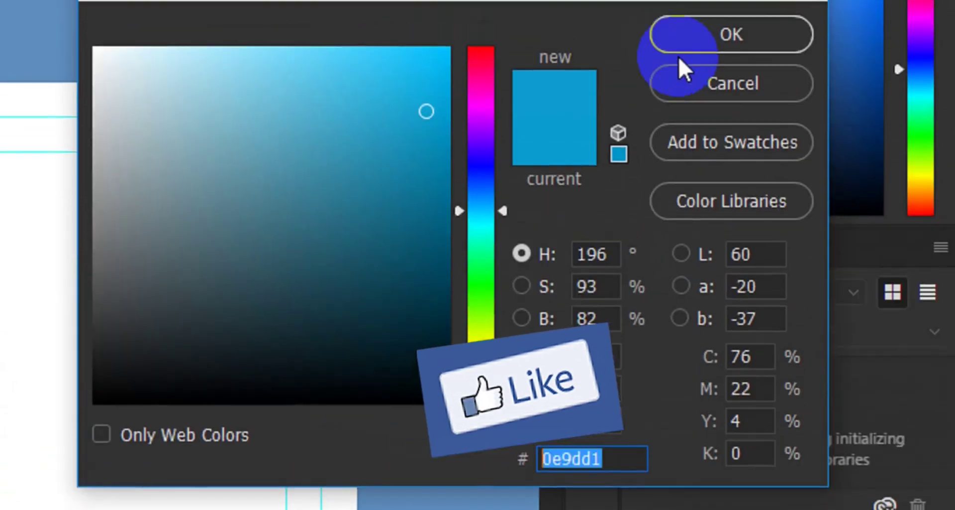
left_click(664, 42)
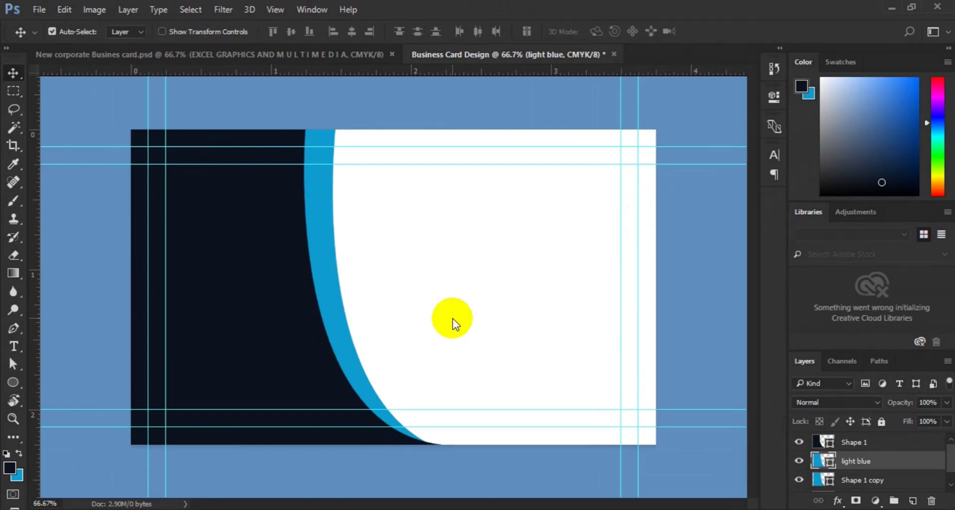
Nudge the light blue shape right so that it extends slightly beyond the blue edge beneath it.
key("Right")
key("Right")
key("Right")
key("Right")
key("Right")
key("Right")
key("Right")
key("Right")
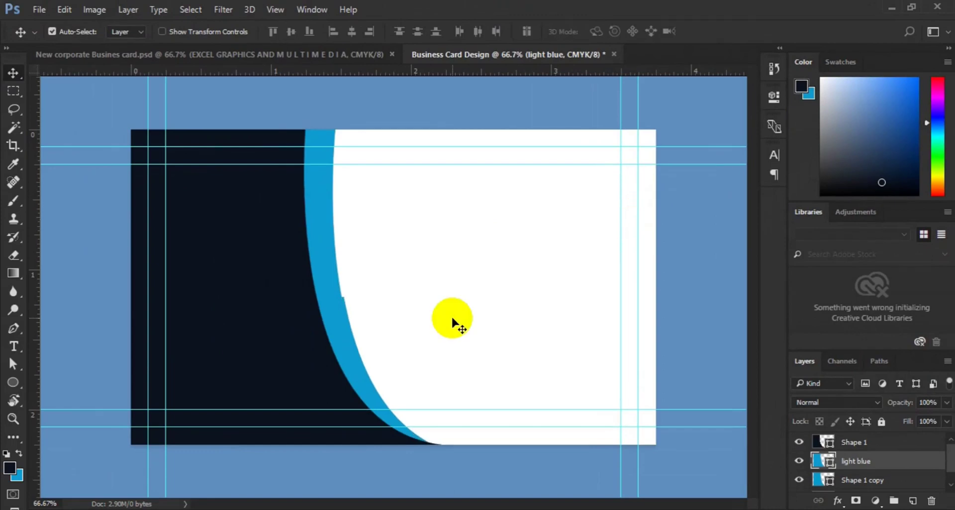
key("Right")
key("Right")
key("Right")
key("Right")
key("Right")
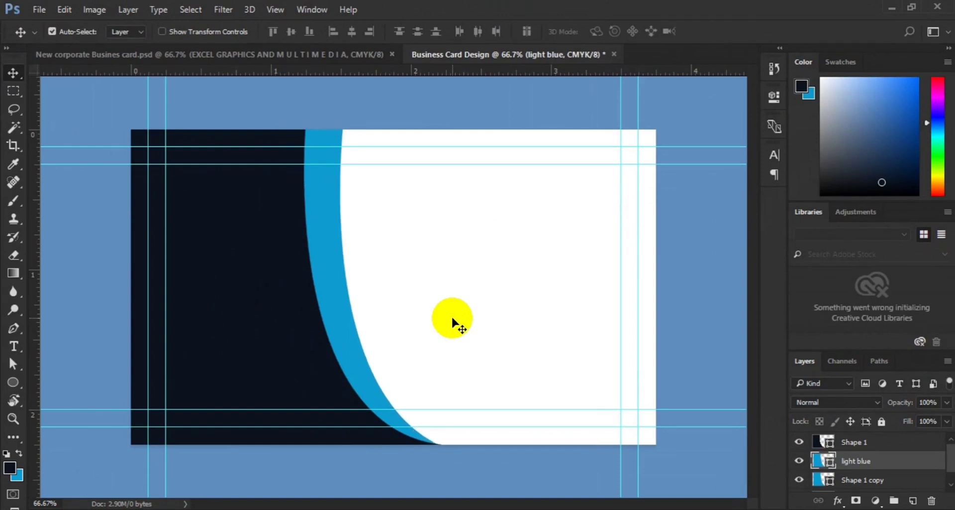
key("Right")
key("Right")
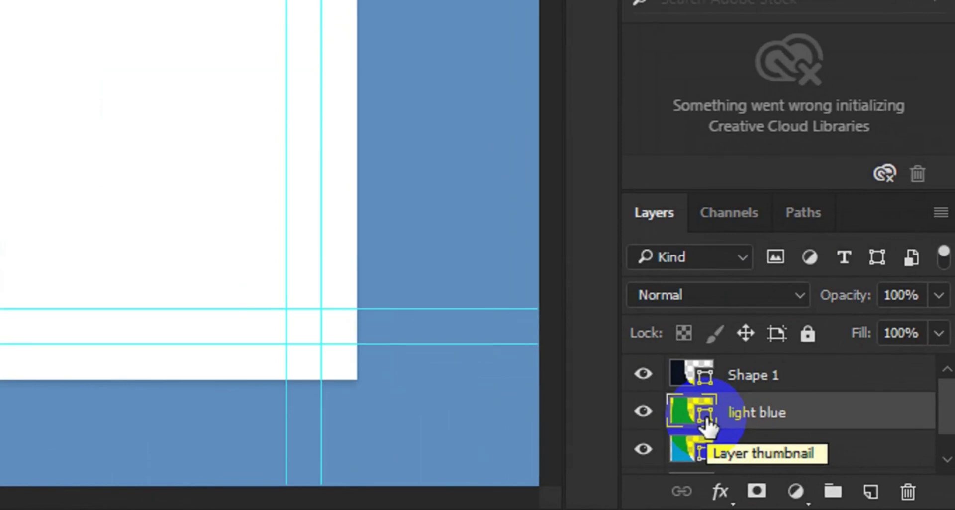
Set the light blue layer's fill colour to hex 0fc4f4.
double_click(706, 418)
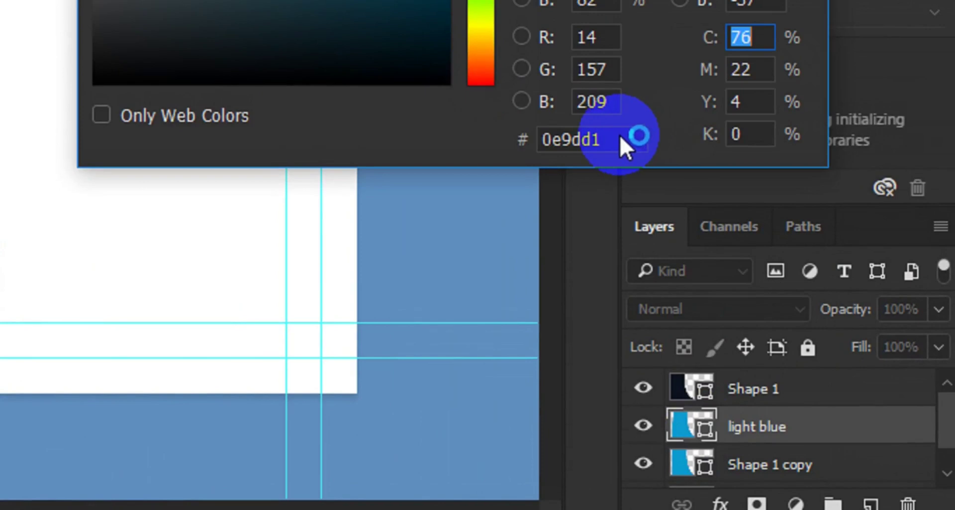
left_click(620, 135)
key("BackSpace")
key("BackSpace")
key("BackSpace")
key("BackSpace")
key("BackSpace")
key("BackSpace")
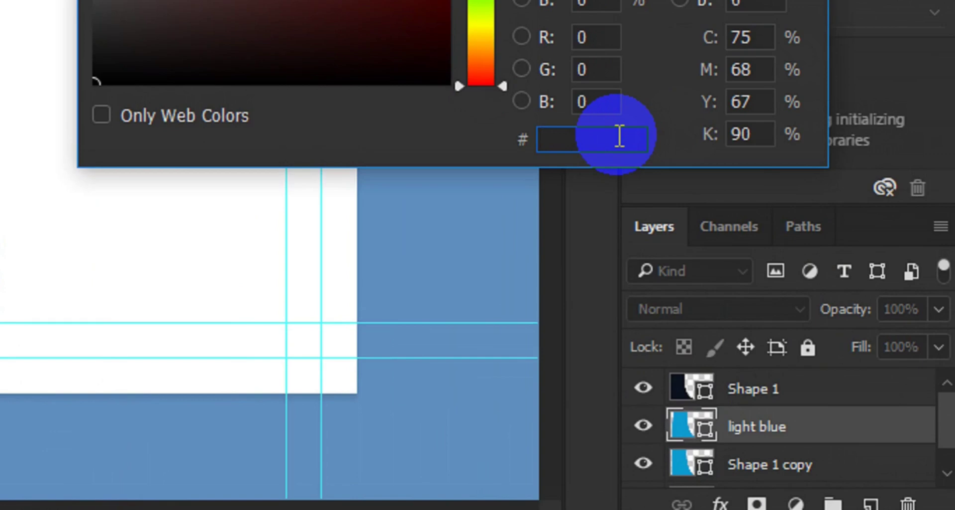
type("fc")
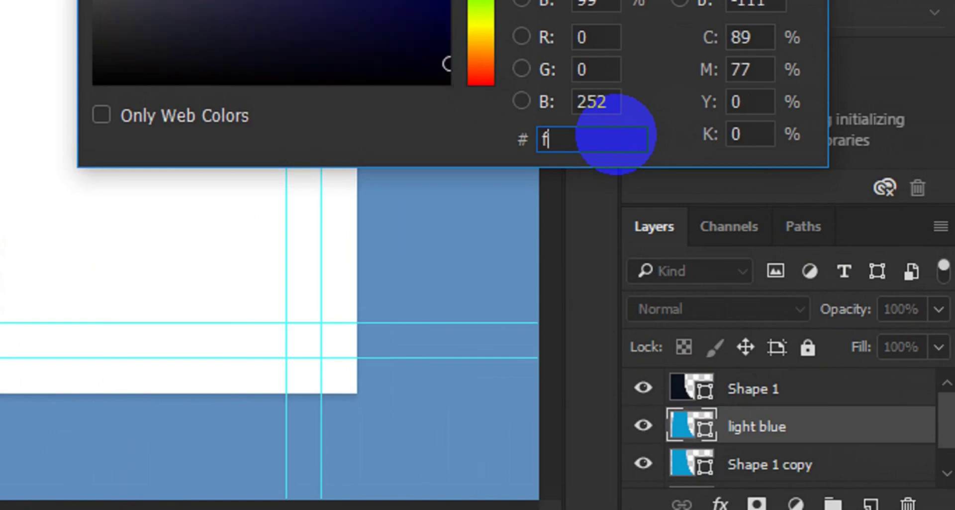
type("4f4")
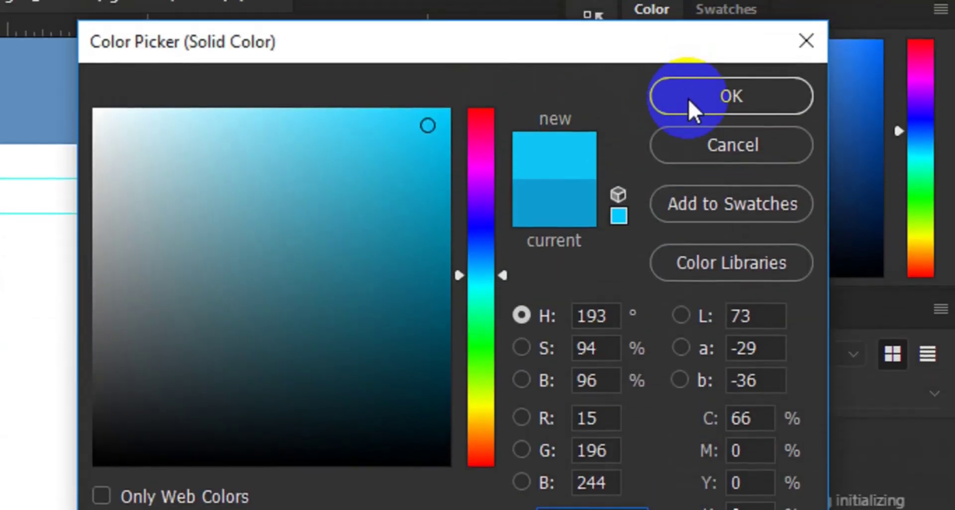
left_click(688, 98)
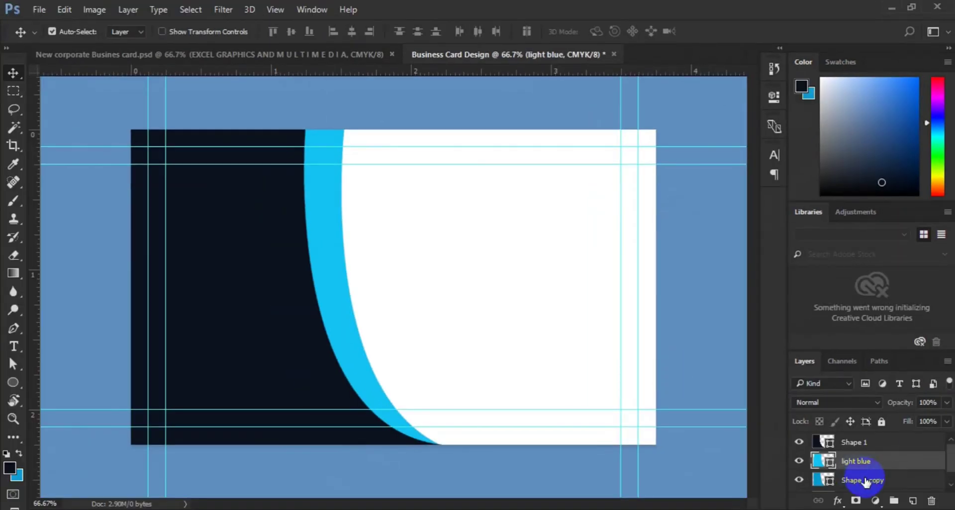
Move the Shape 1 copy layer above the light blue layer in the stacking order.
left_click(866, 481)
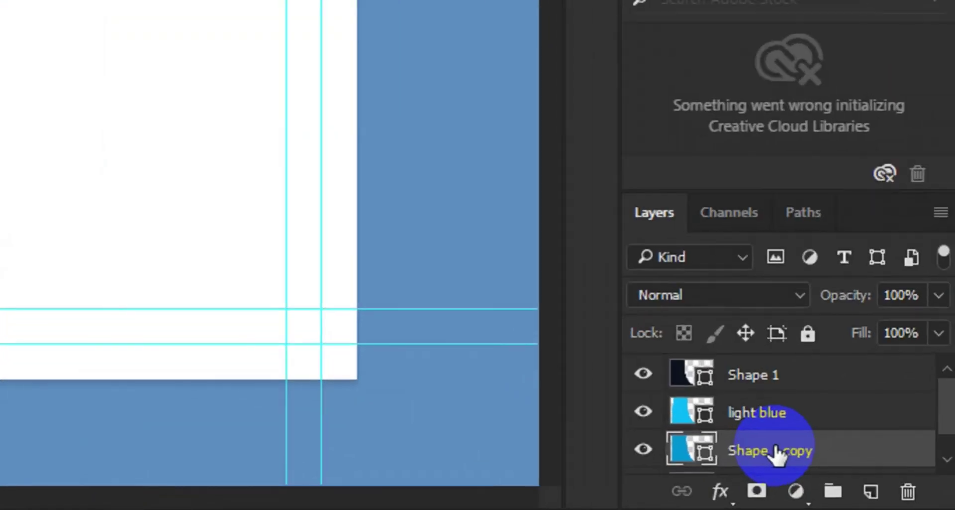
left_click(865, 481)
left_click_drag(776, 450, 761, 387)
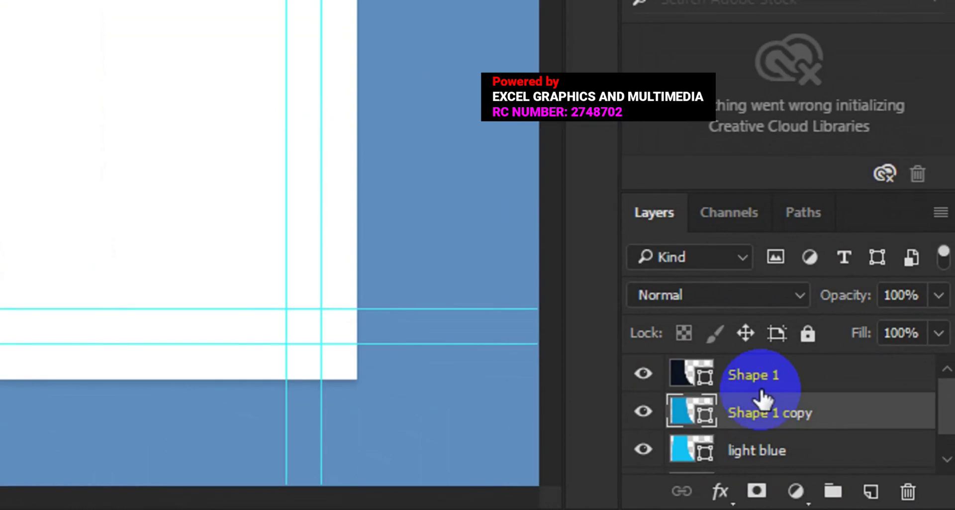
Rotate the light blue shape about -5.3° and nudge it slightly down so it widens towards the card's lower edge.
left_click(756, 459)
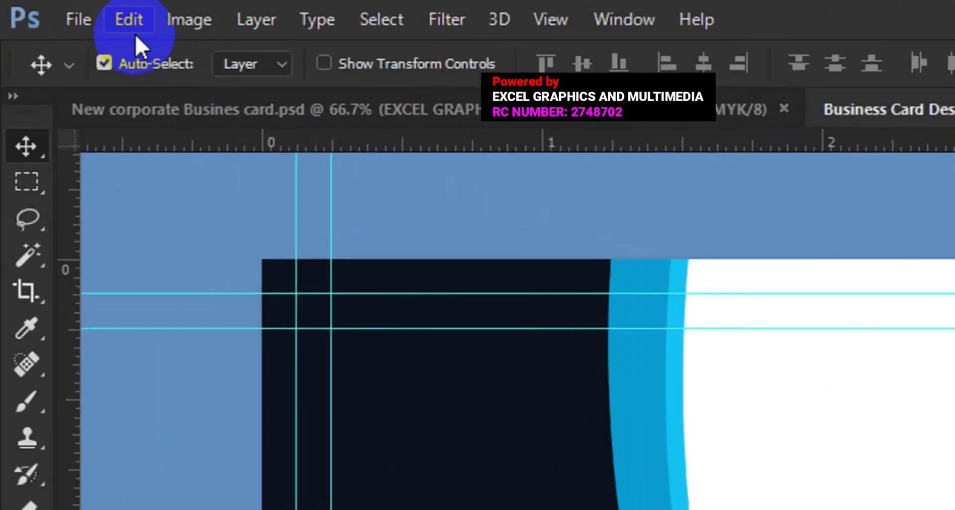
left_click(132, 20)
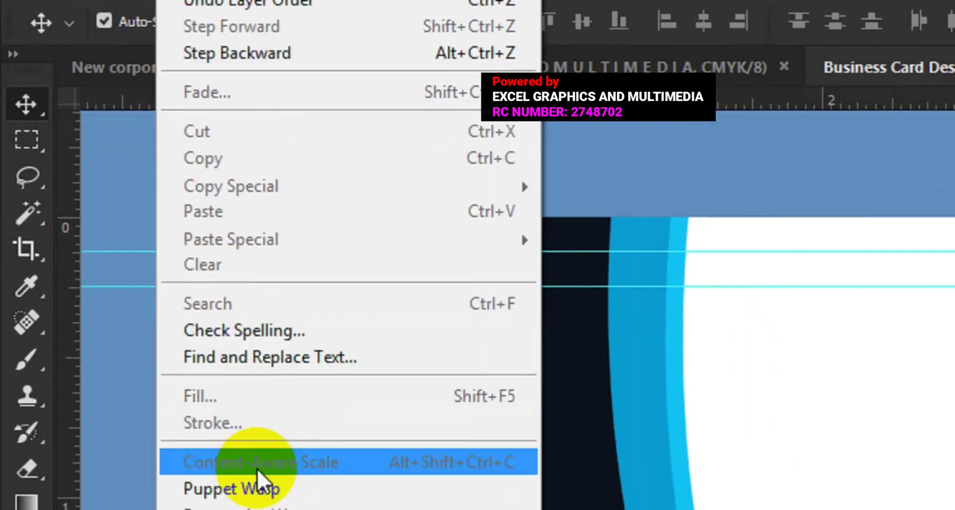
left_click(258, 412)
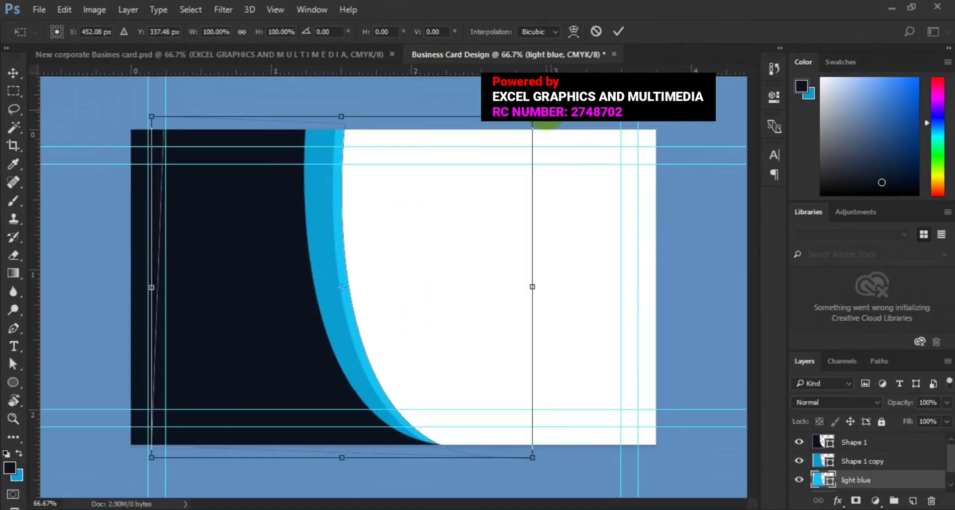
left_click_drag(554, 124, 512, 96)
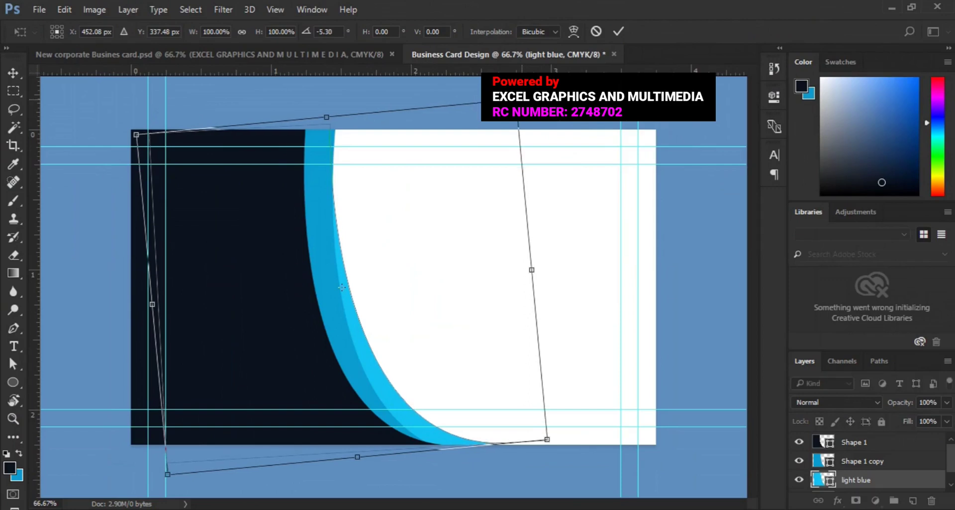
key("Down")
key("Down")
key("Down")
key("Down")
key("Down")
key("Down")
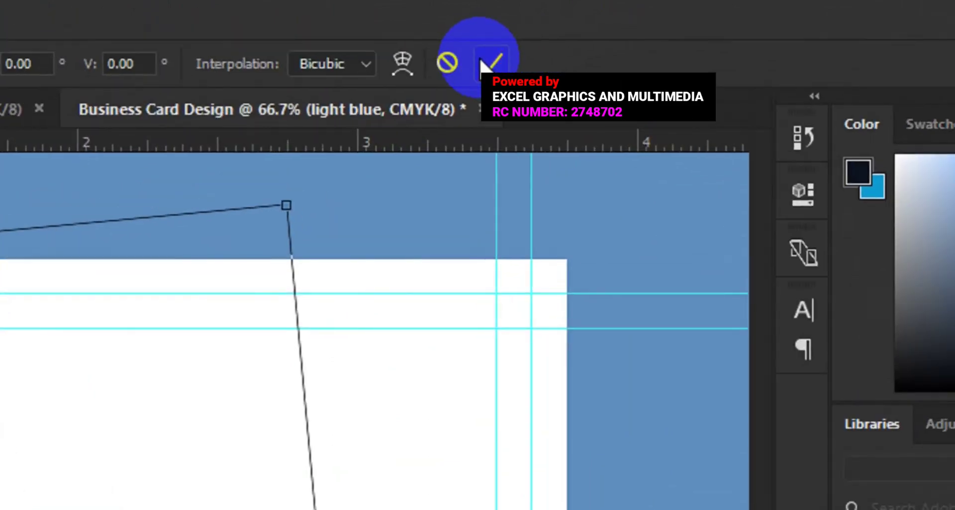
left_click(485, 63)
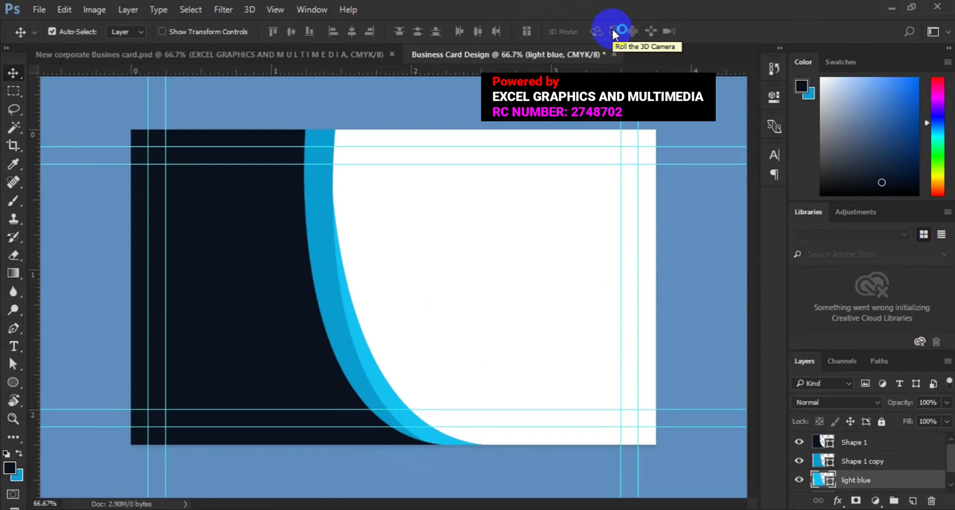
left_click(518, 256)
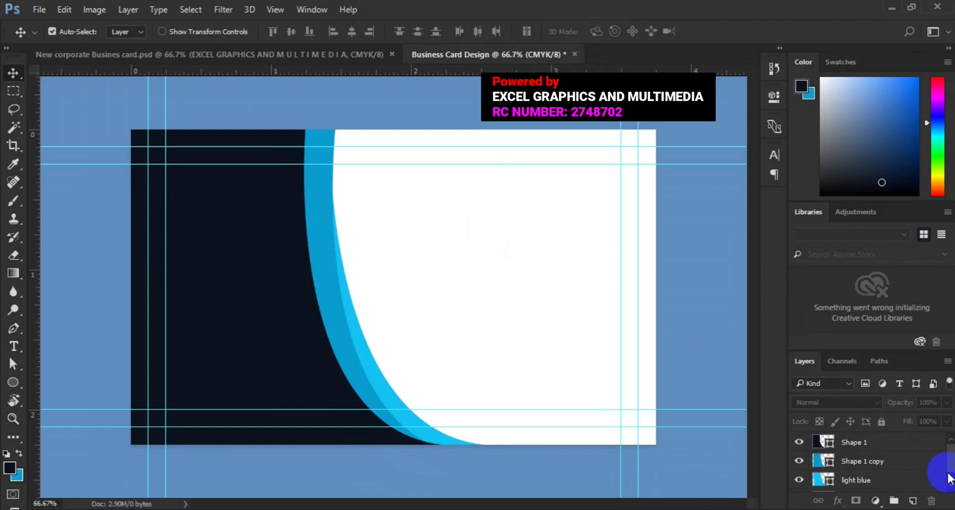
Place the footer-pattern-03 image from the desktop's tutorial elements folder as an embedded object directly above the Background layer.
scroll(940, 479, "down", 1)
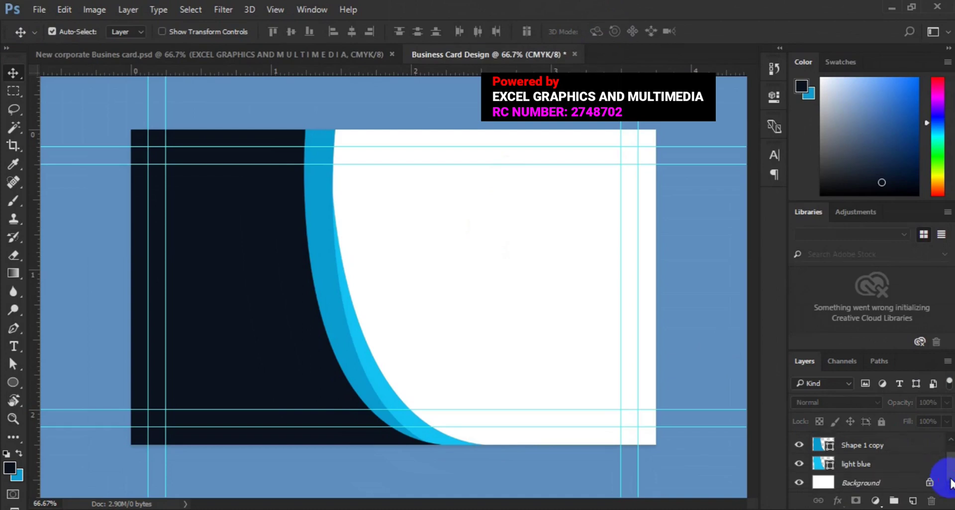
left_click(892, 482)
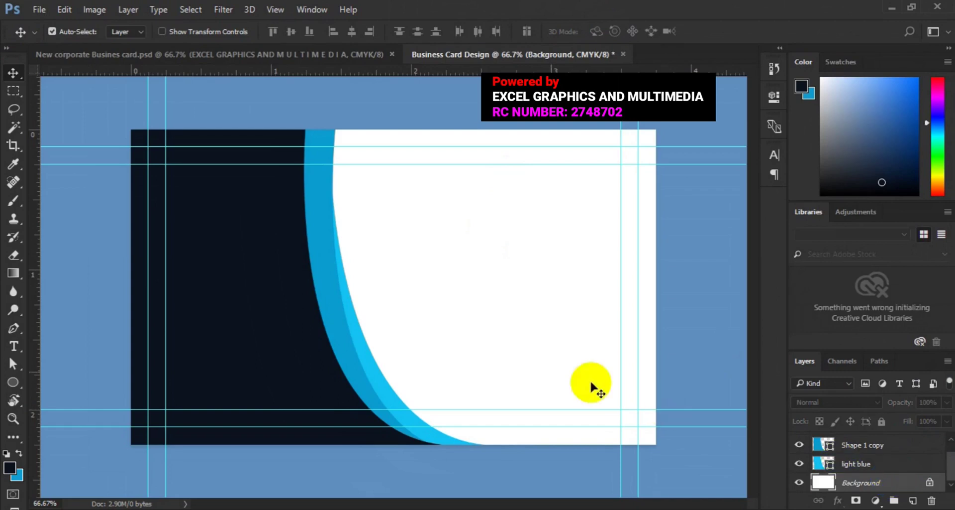
left_click(42, 16)
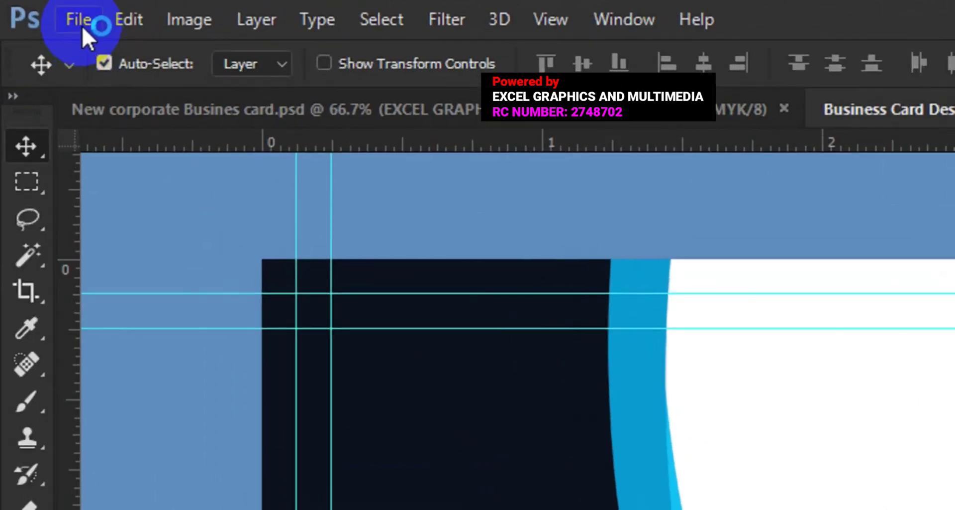
left_click(82, 25)
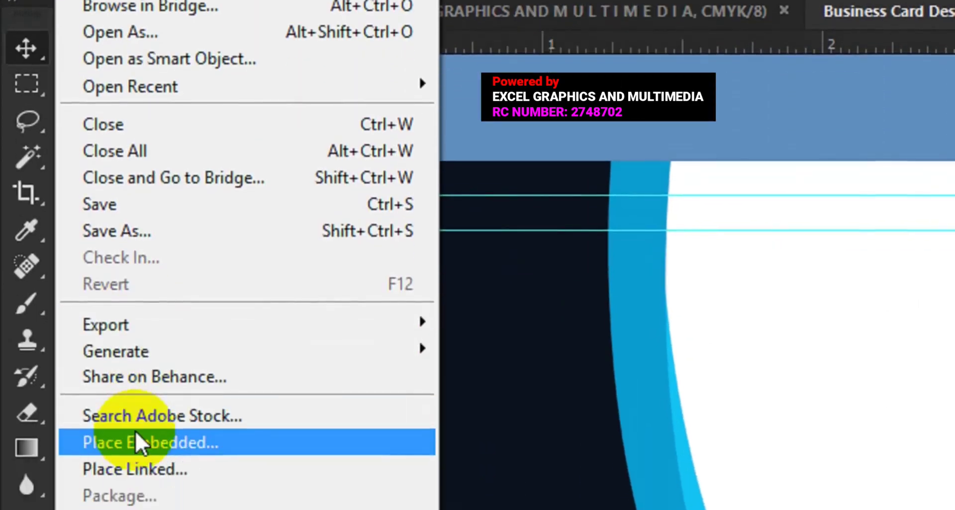
left_click(135, 428)
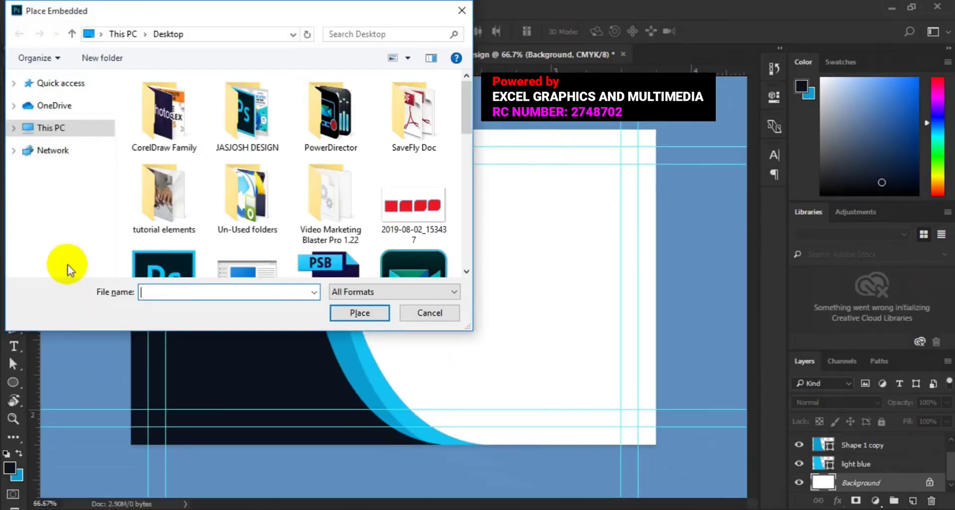
left_click(467, 246)
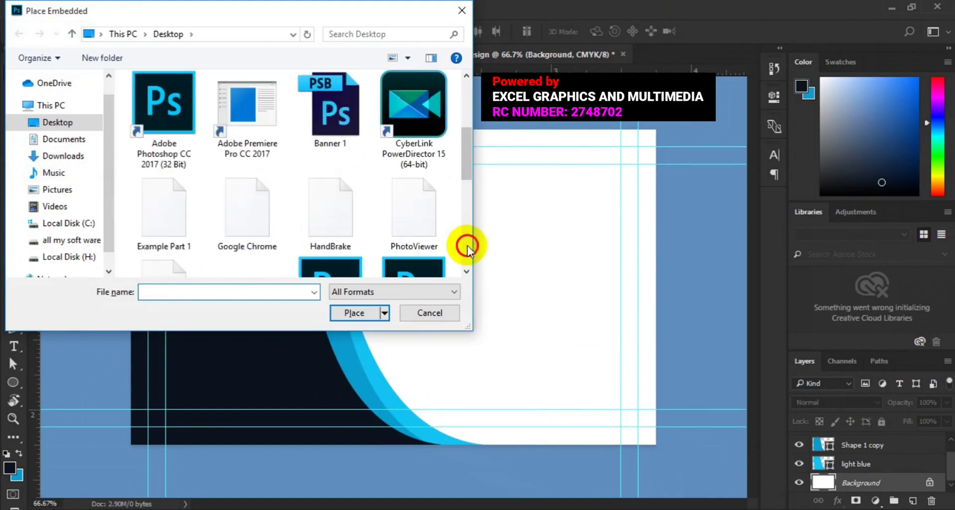
left_click(471, 93)
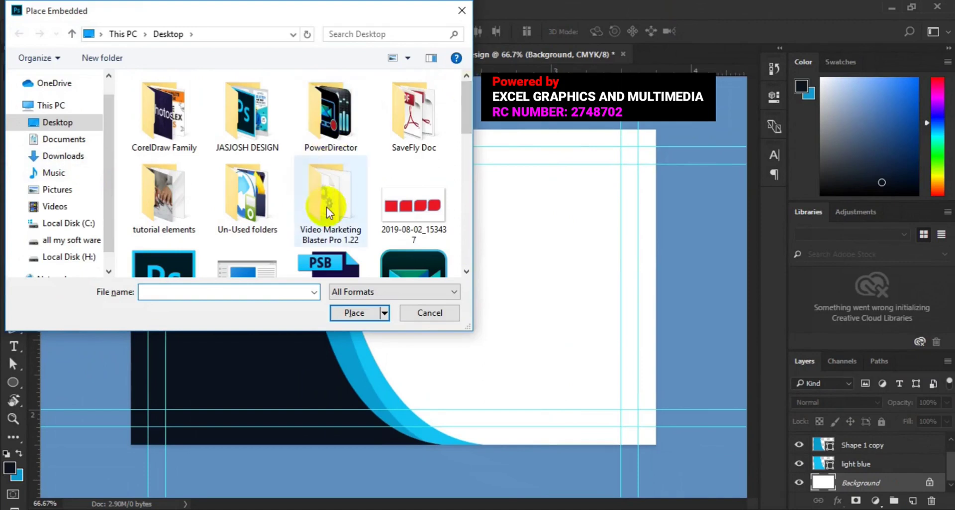
double_click(172, 211)
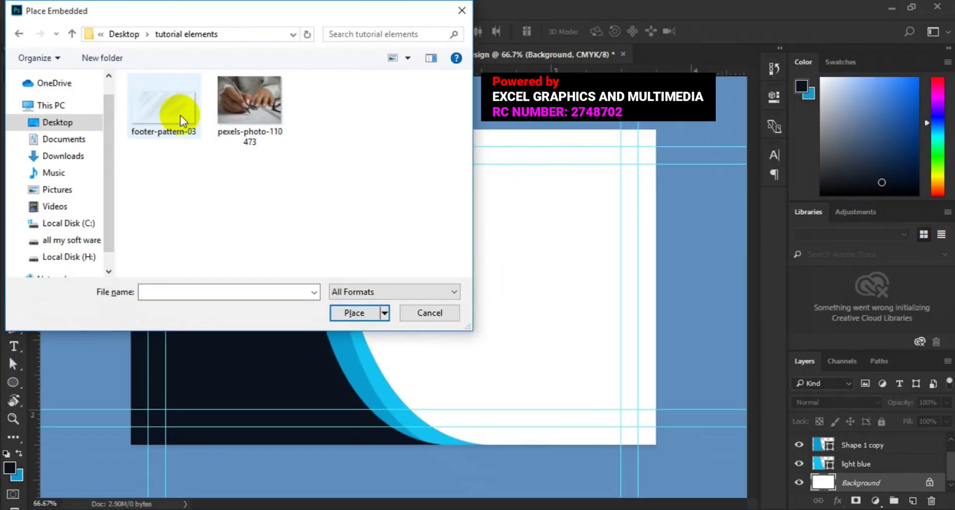
left_click(169, 121)
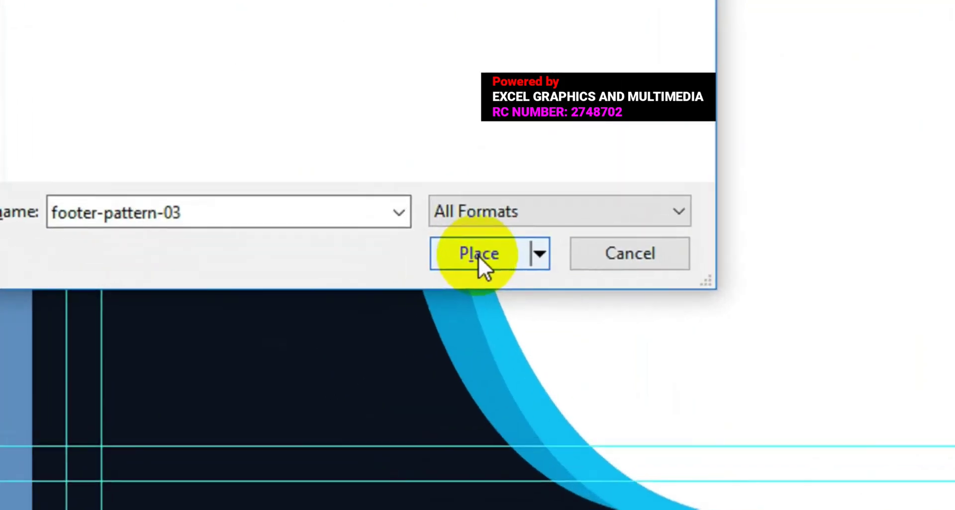
left_click(479, 255)
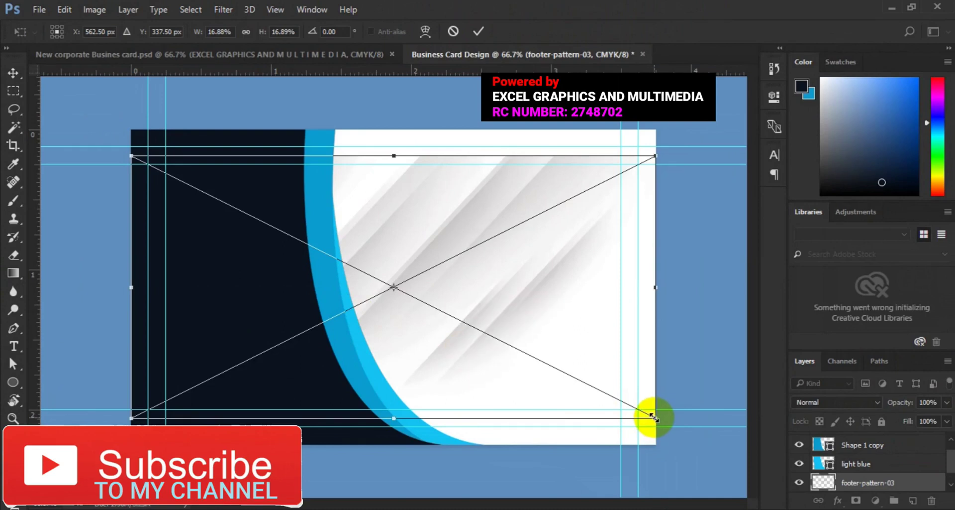
Enlarge the placed footer pattern to about 18.49% width and 19.44% height, and shift it up to cover the white area.
left_click_drag(655, 418, 704, 457)
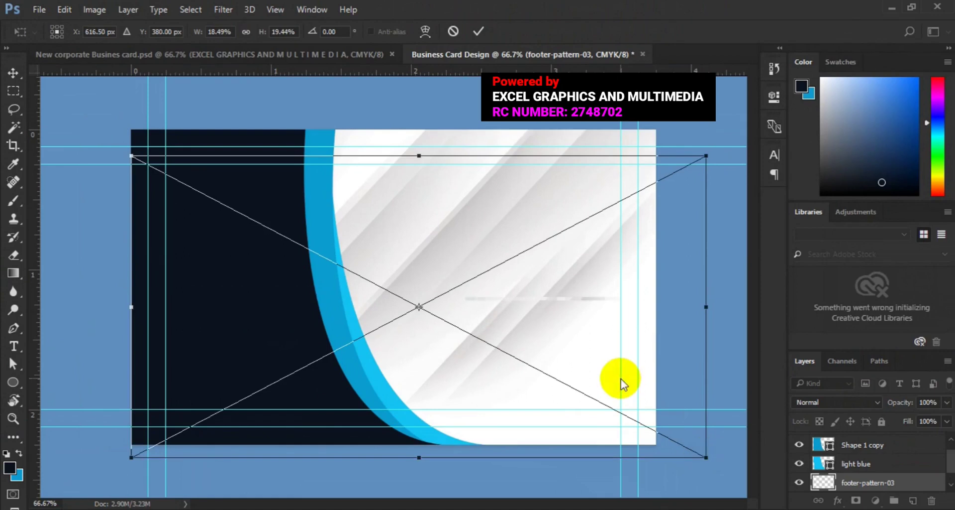
left_click_drag(561, 351, 542, 296)
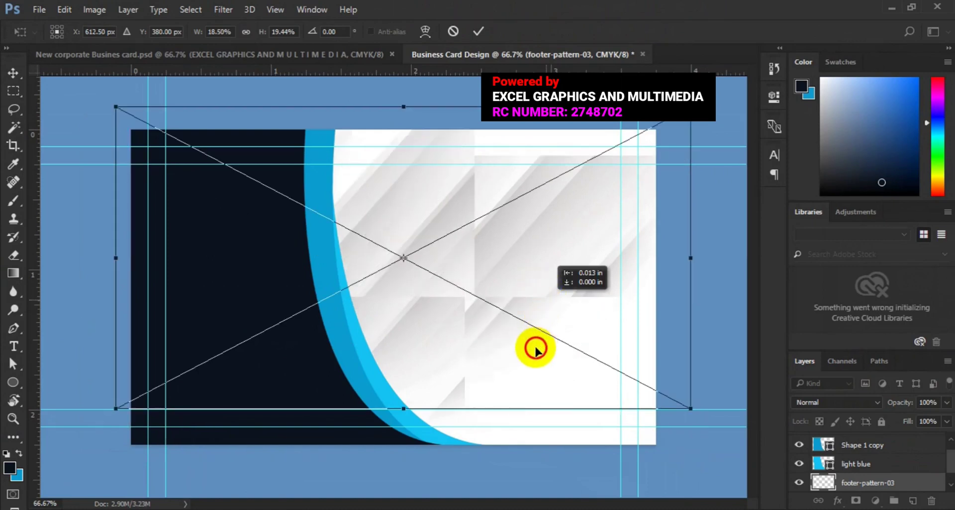
left_click_drag(533, 359, 532, 331)
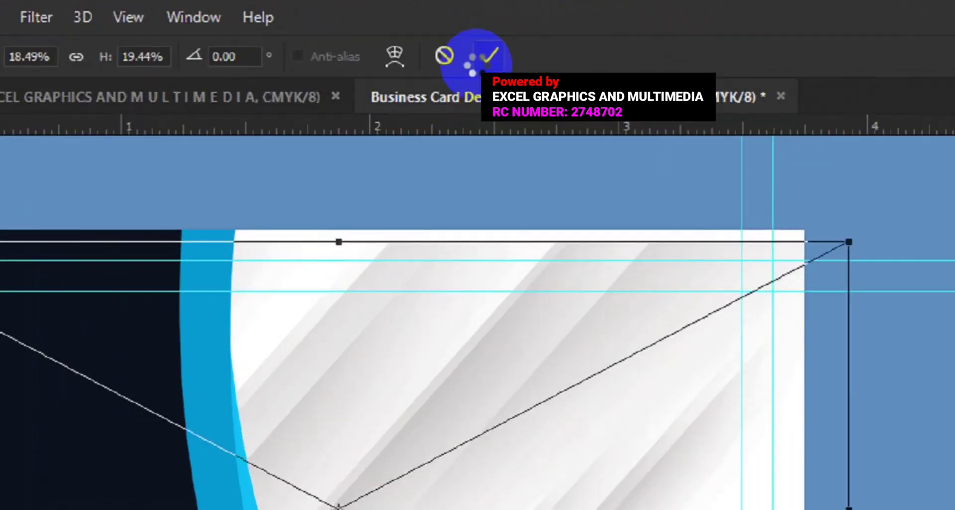
left_click(472, 35)
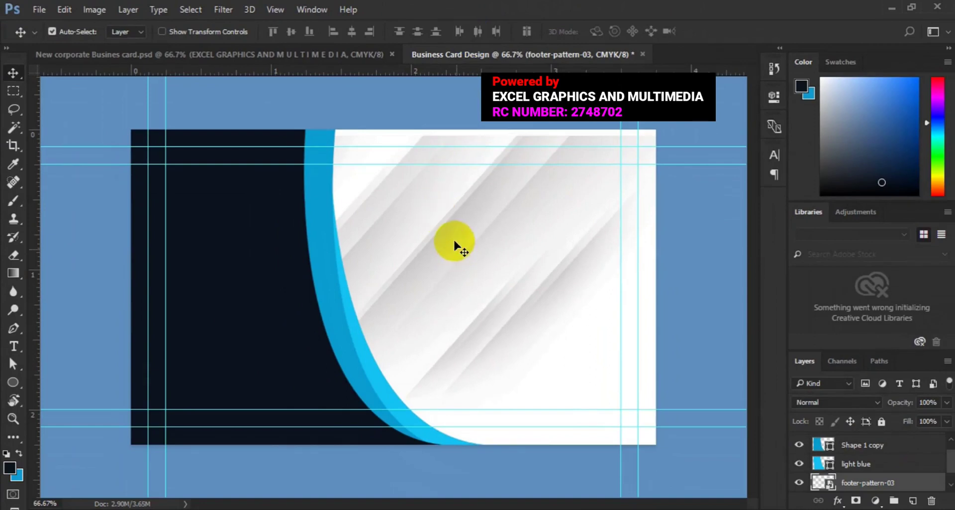
left_click_drag(454, 241, 463, 253)
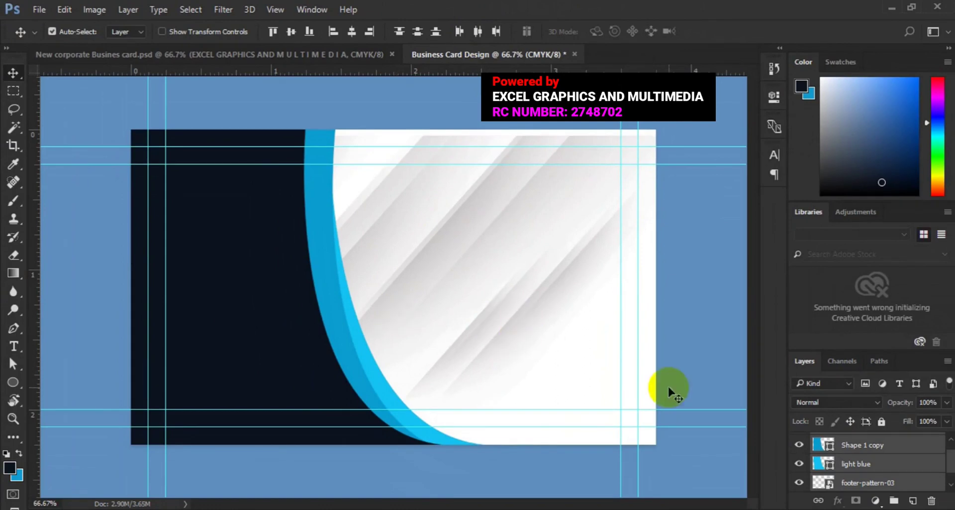
Create a new empty layer above the Shape 1 copy layer.
left_click(890, 447)
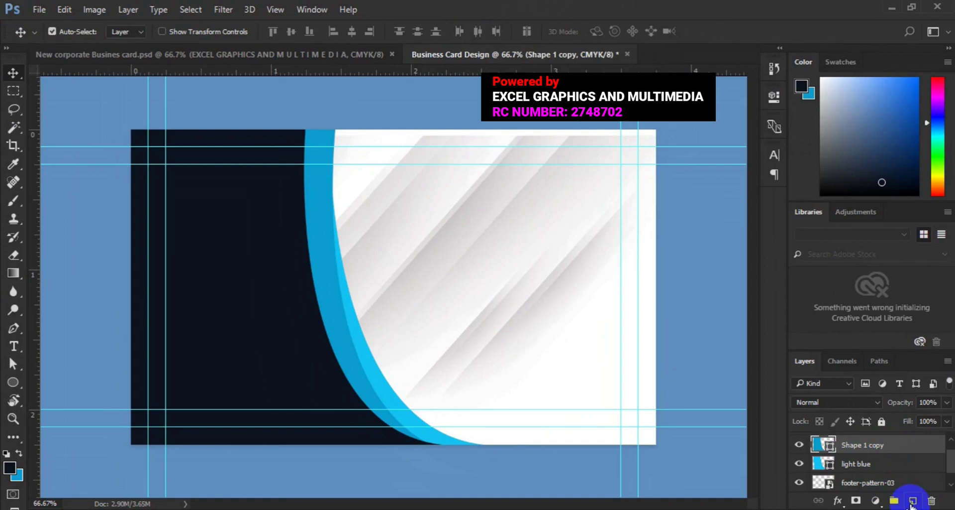
key("F6")
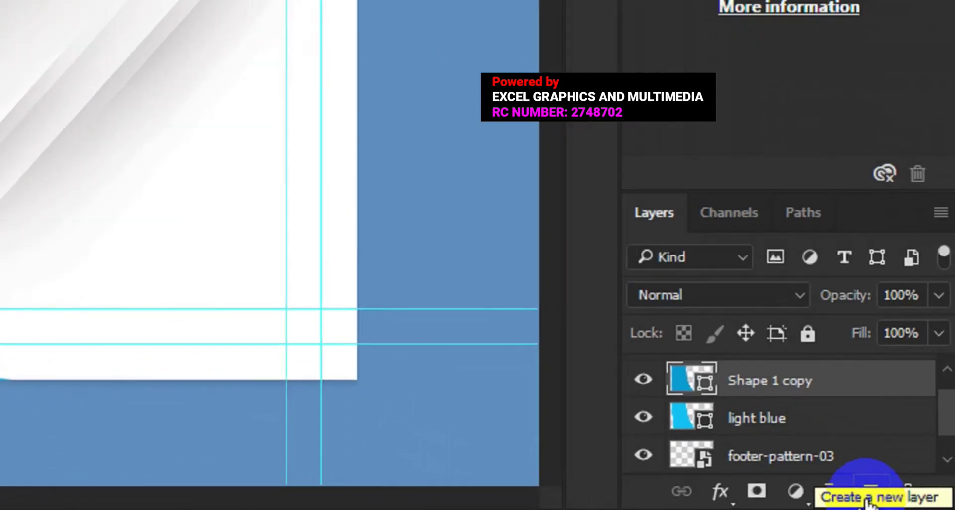
left_click(870, 494)
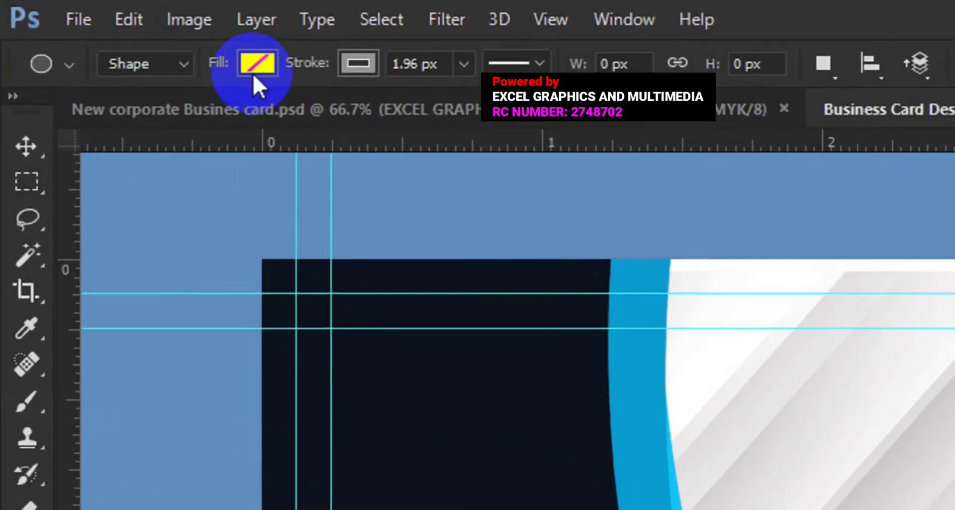
Set the Ellipse tool to draw shapes with the dark navy fill and no stroke.
left_click(206, 51)
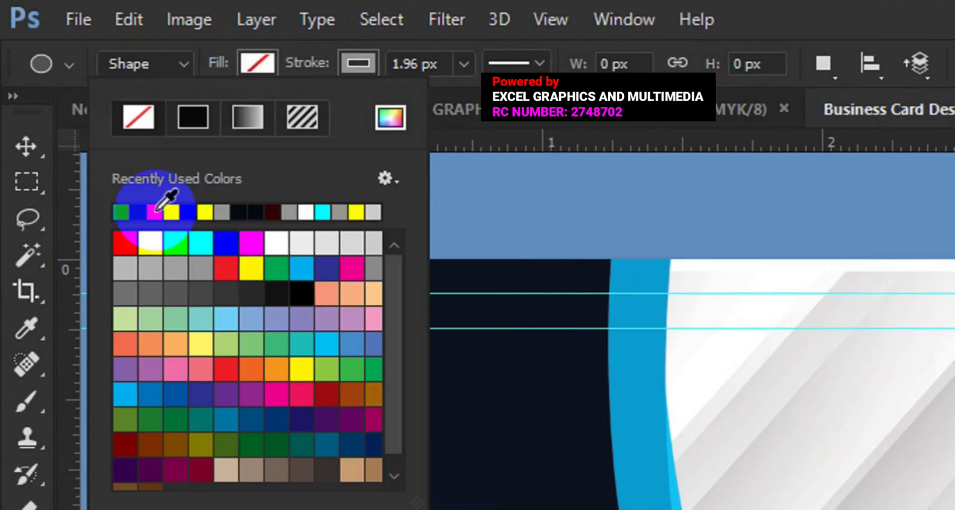
left_click(138, 212)
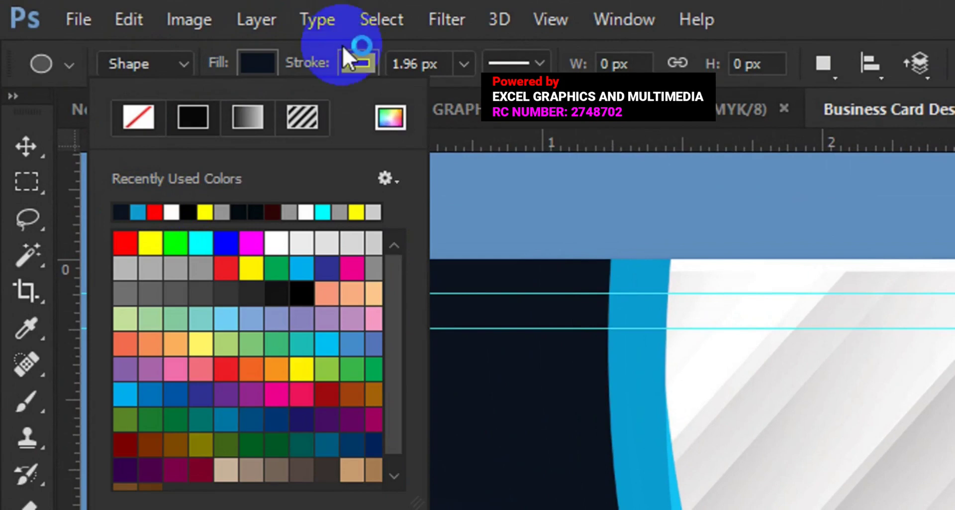
left_click(347, 64)
left_click(245, 116)
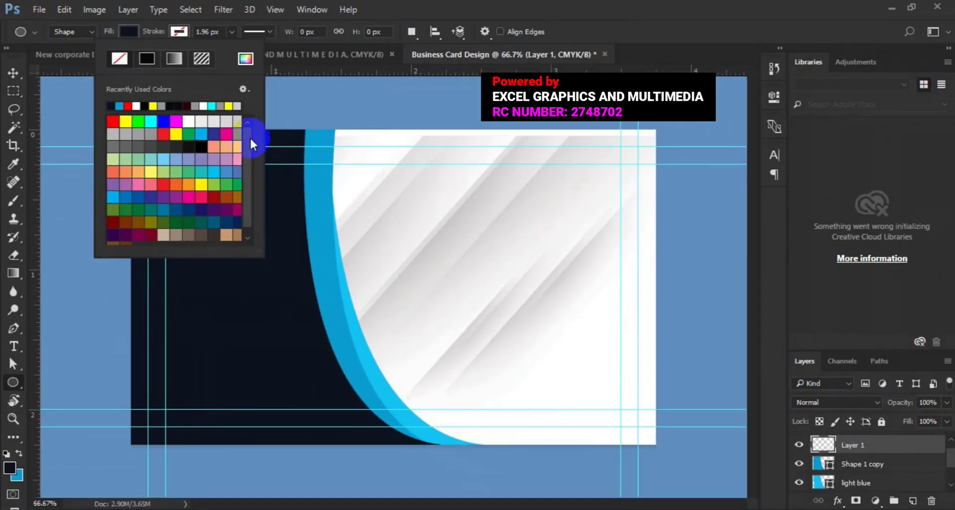
Draw a navy circle of about 204 px diameter and position it over the blue curve's edge, about midway down the card.
mouse_move(299, 243)
left_mouse_down()
mouse_move(293, 279)
mouse_move(371, 288)
mouse_move(438, 338)
left_mouse_up()
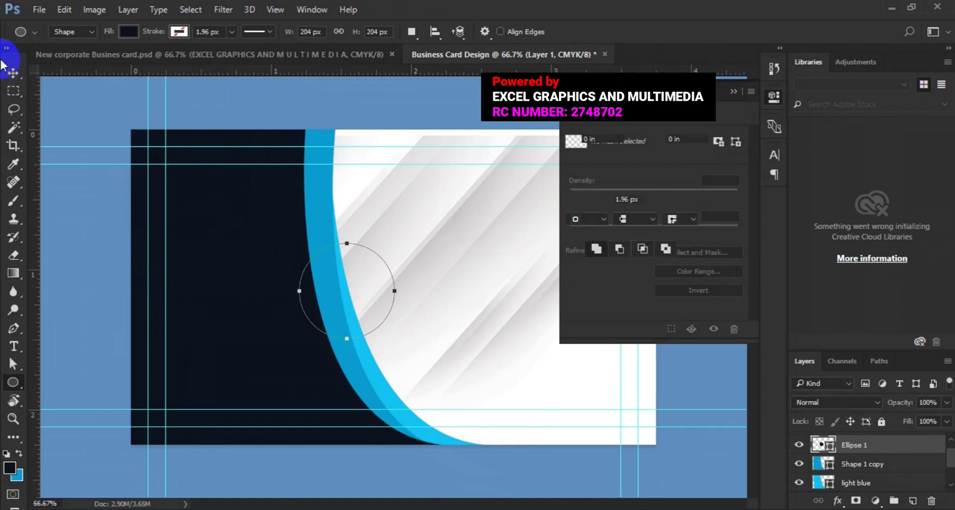
left_click(14, 75)
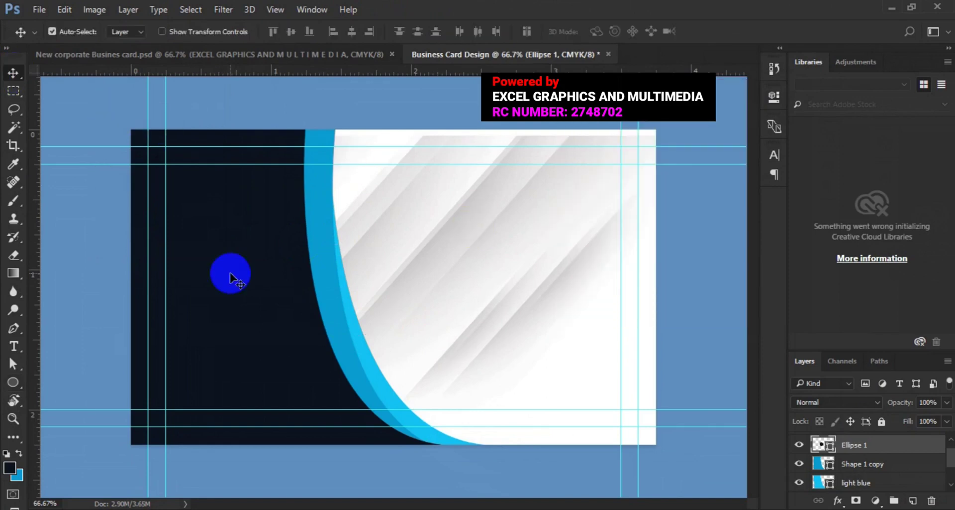
left_click_drag(354, 301, 335, 279)
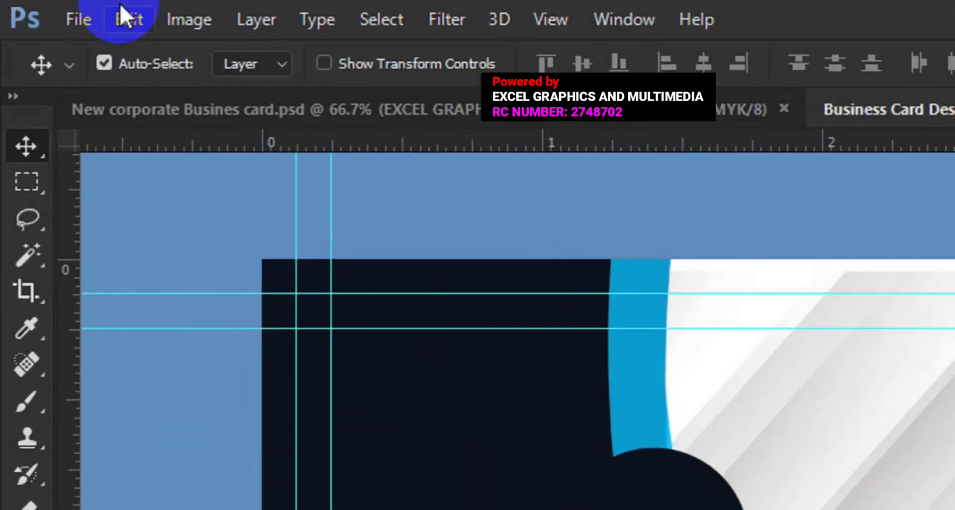
Free-transform the navy circle to enlarge it slightly around its center, keeping its proportions.
left_click(124, 19)
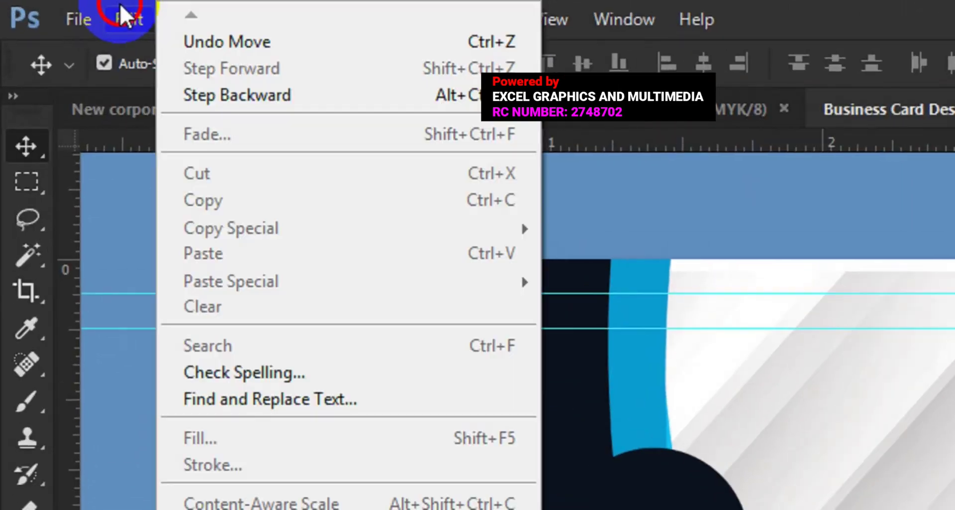
left_click(121, 5)
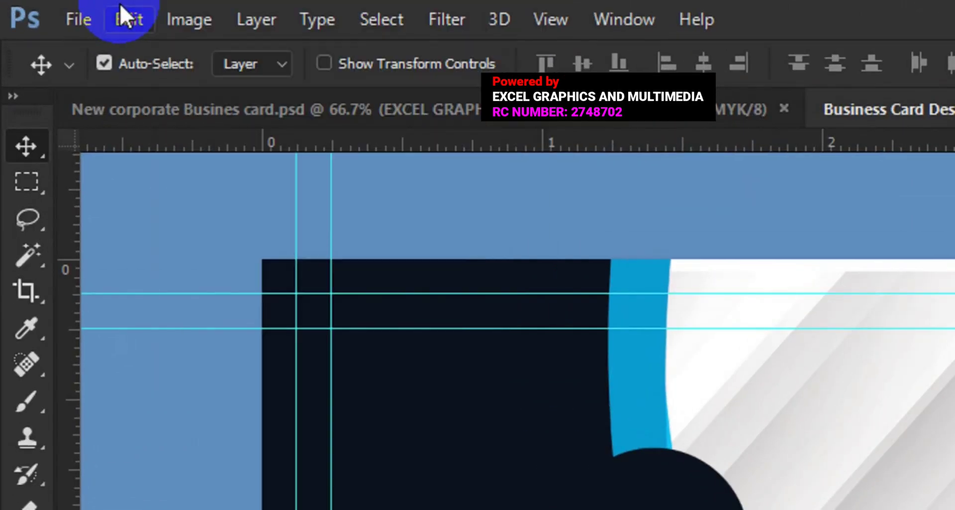
left_click(120, 5)
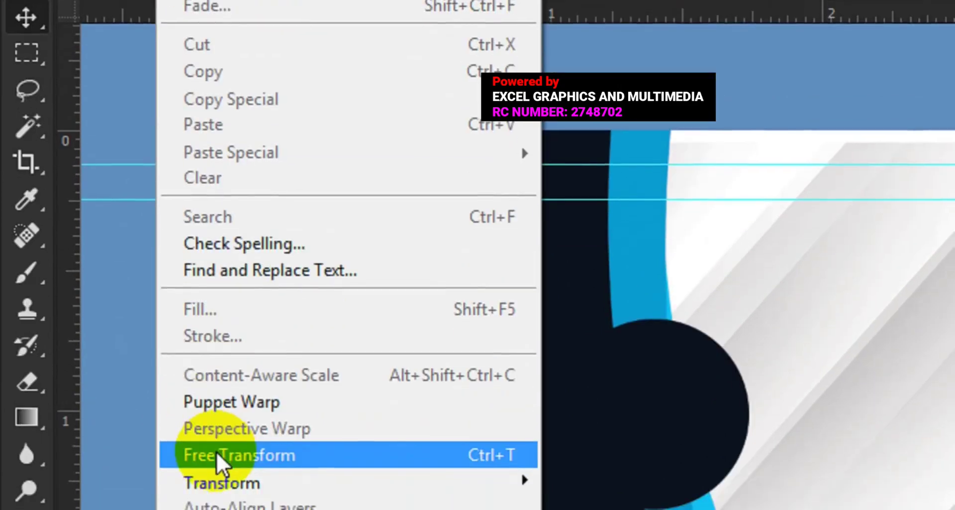
left_click(216, 424)
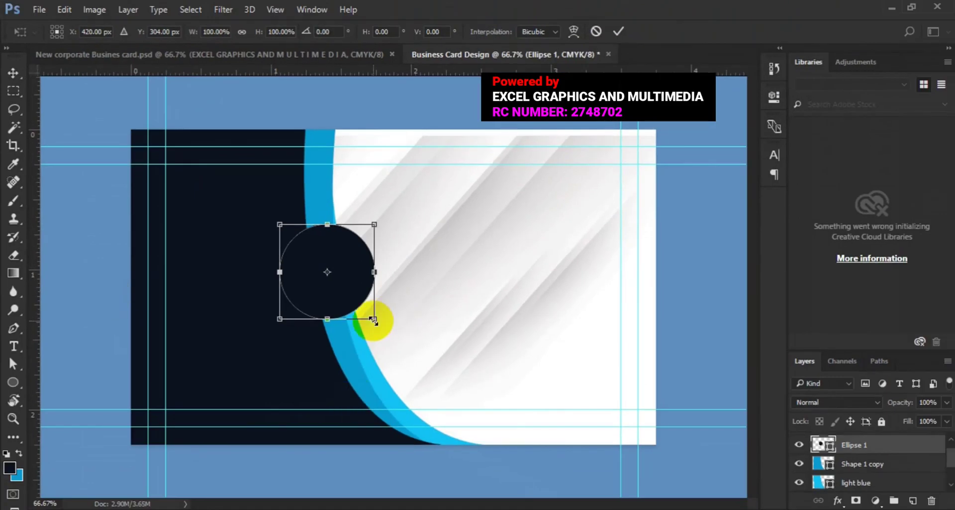
left_click_drag(375, 322, 379, 329)
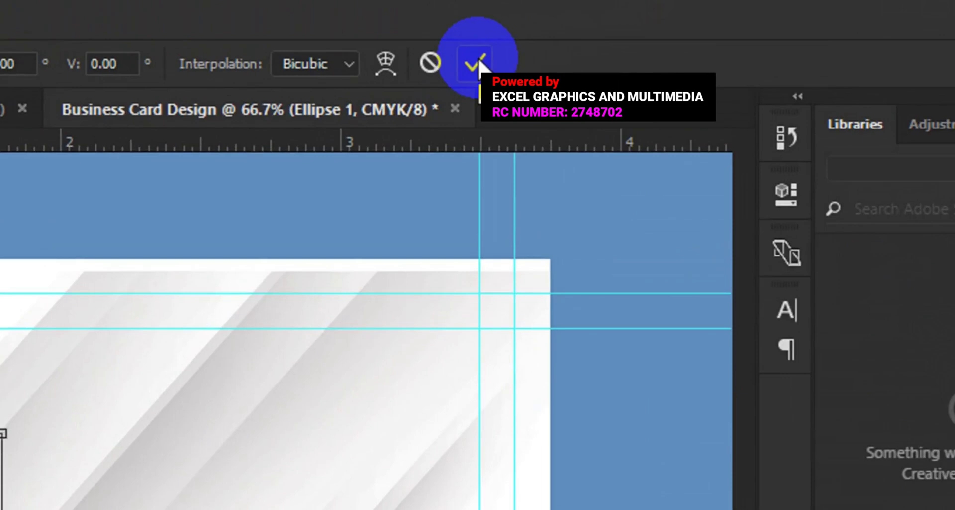
left_click(477, 64)
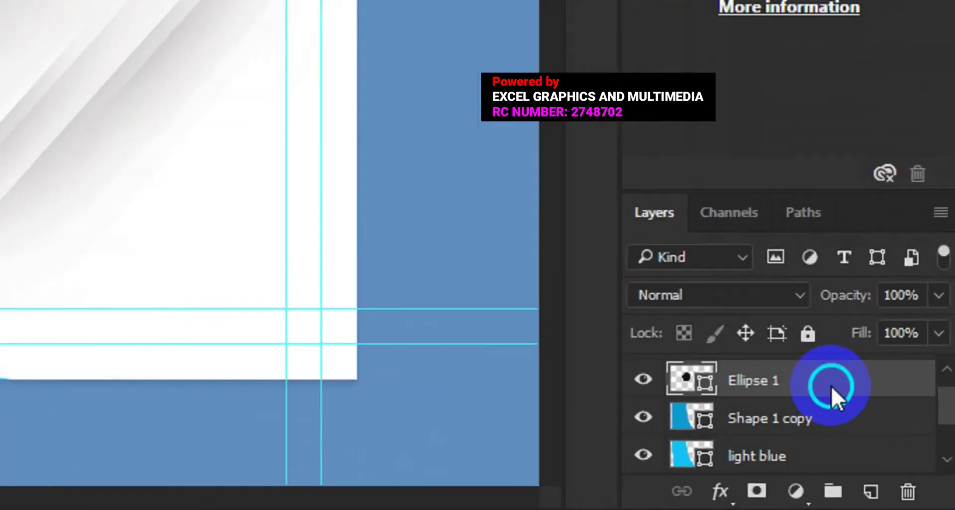
Duplicate the Ellipse 1 layer in the same document, naming the copy "outline".
right_click(894, 452)
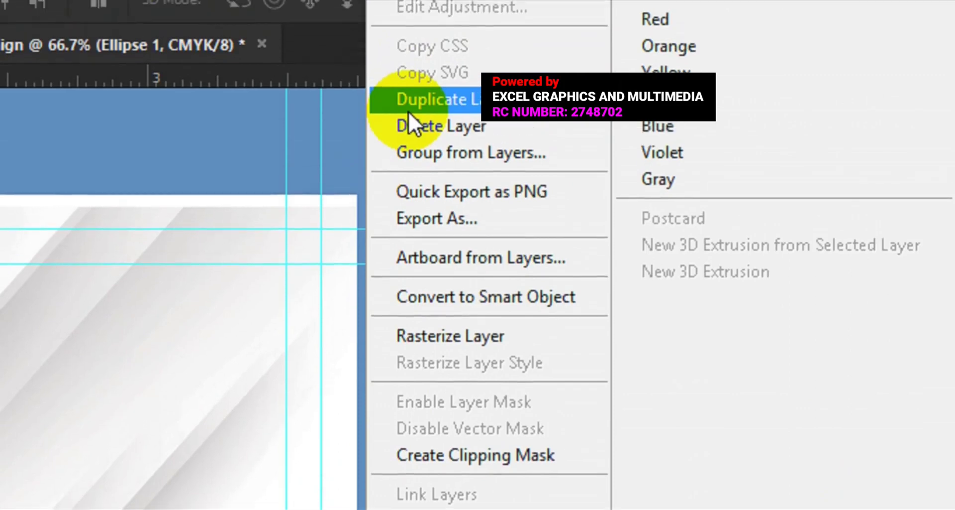
left_click(409, 86)
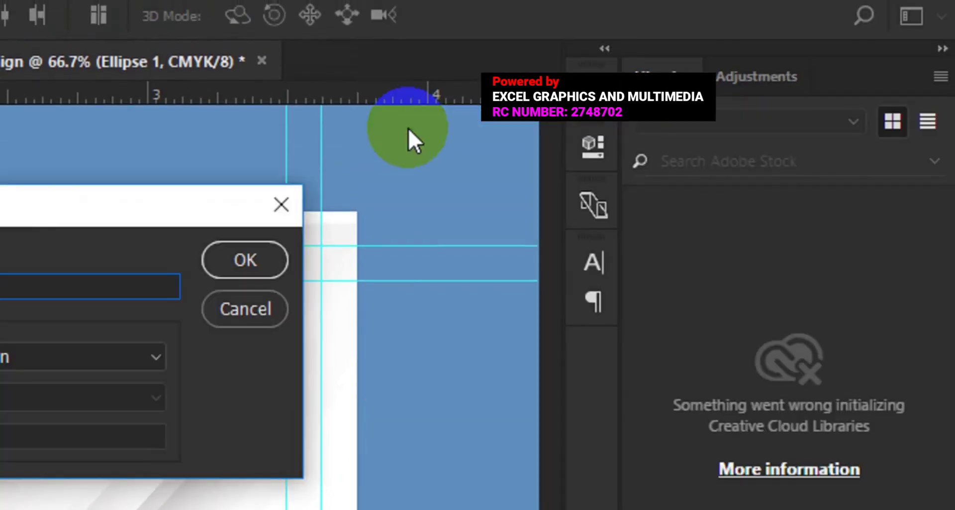
left_click(23, 289)
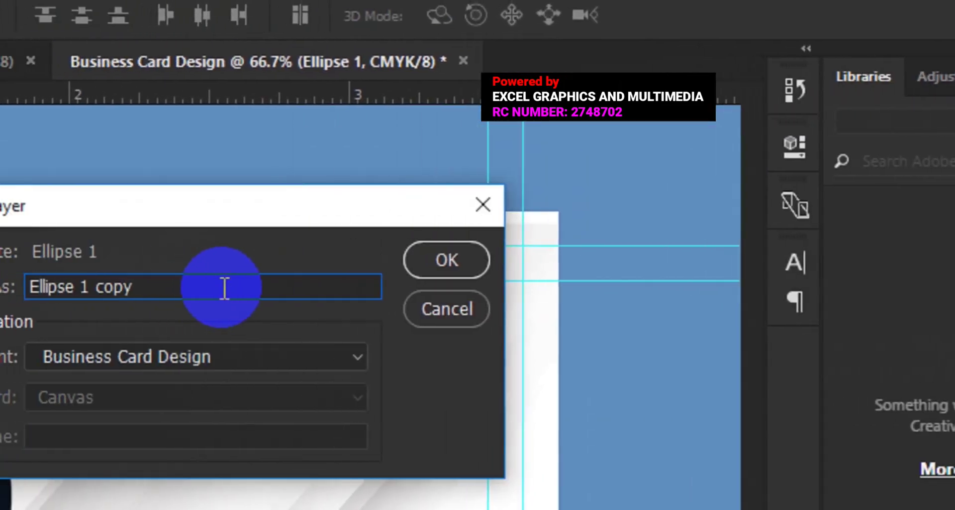
key("BackSpace")
key("BackSpace")
key("BackSpace")
key("BackSpace")
key("BackSpace")
key("BackSpace")
key("BackSpace")
key("BackSpace")
key("BackSpace")
key("BackSpace")
type("outline")
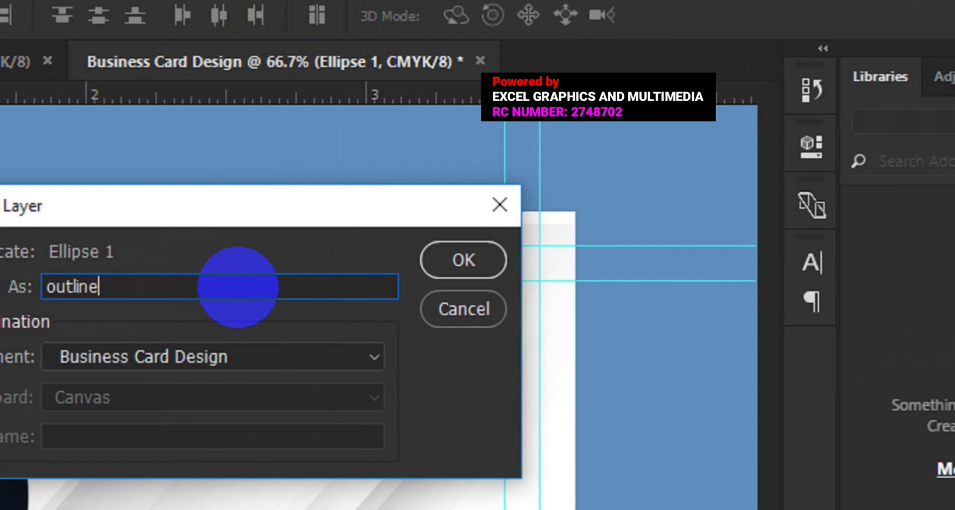
left_click(449, 252)
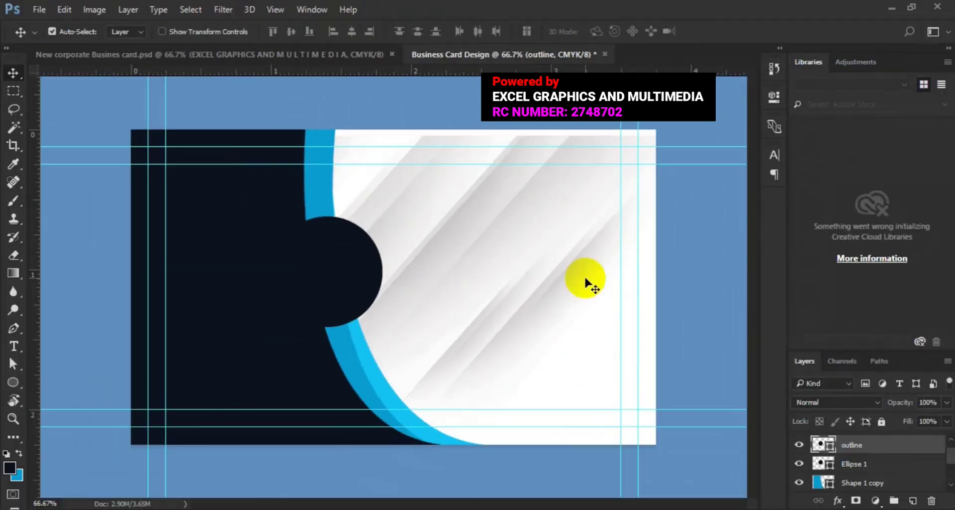
Place the pexels-photo-110473 image from the tutorial elements folder as an embedded object directly above the Ellipse 1 layer.
left_click(850, 445)
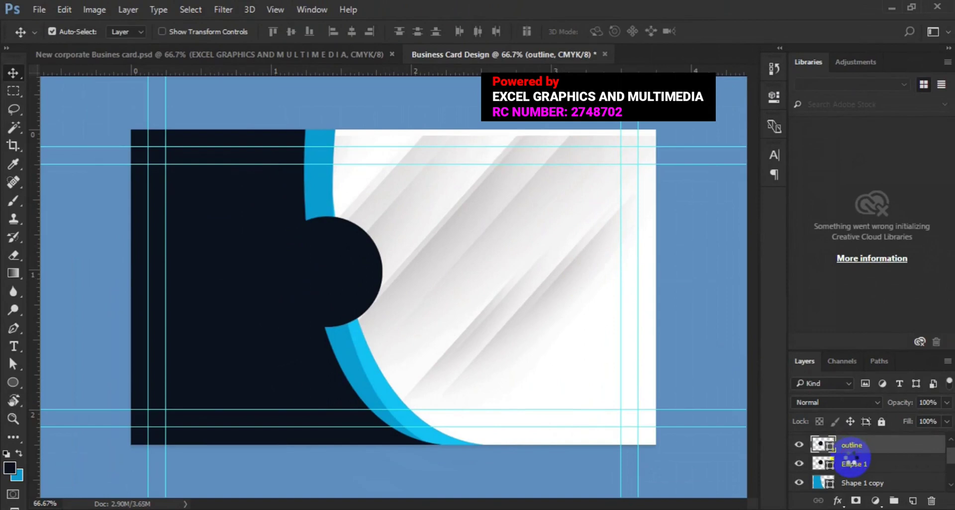
left_click(851, 461)
left_click(303, 213)
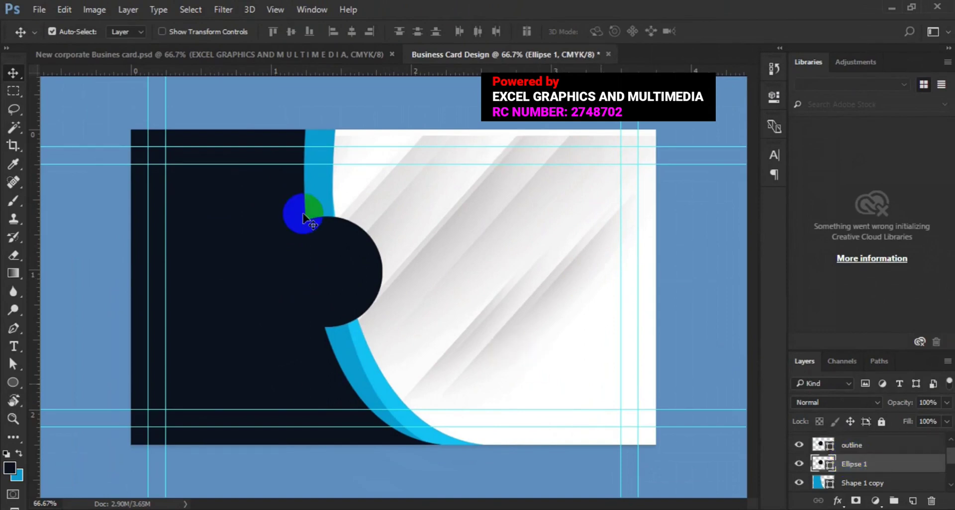
left_click(45, 9)
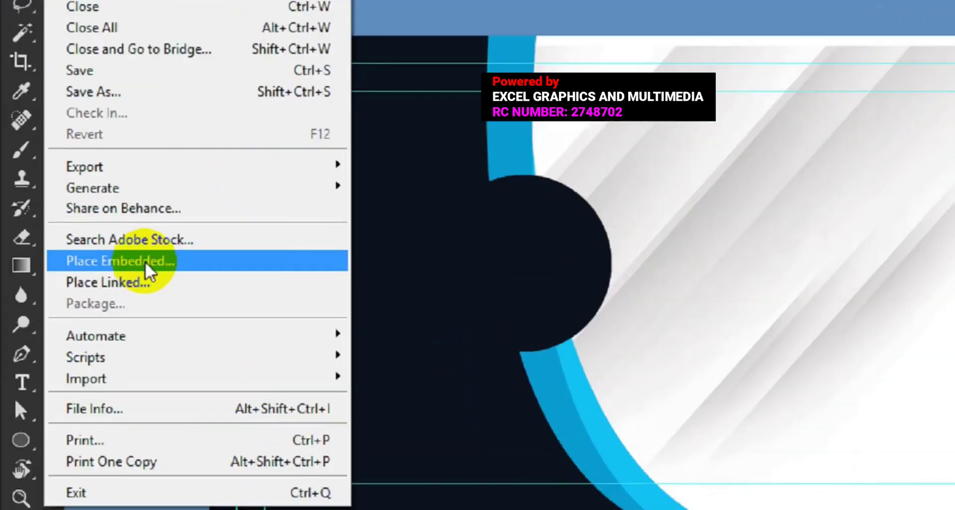
left_click(148, 261)
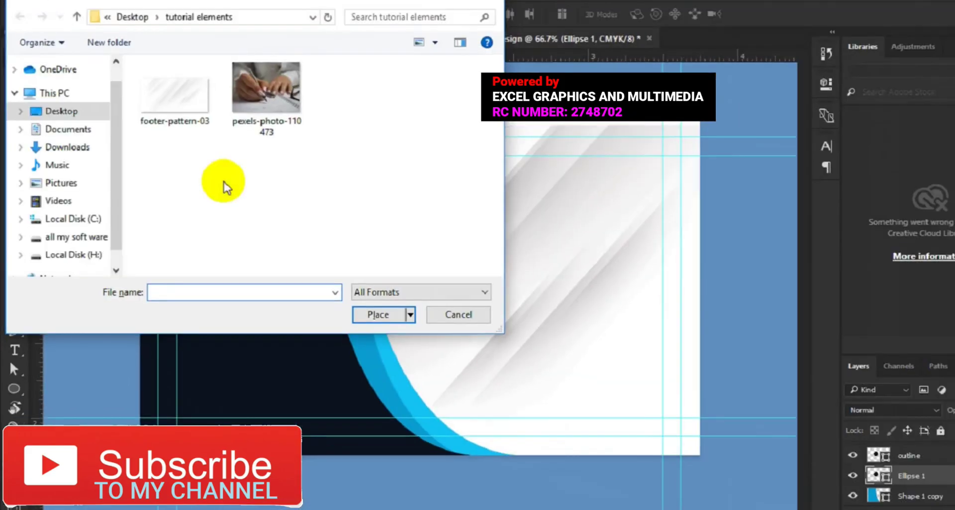
left_click(238, 119)
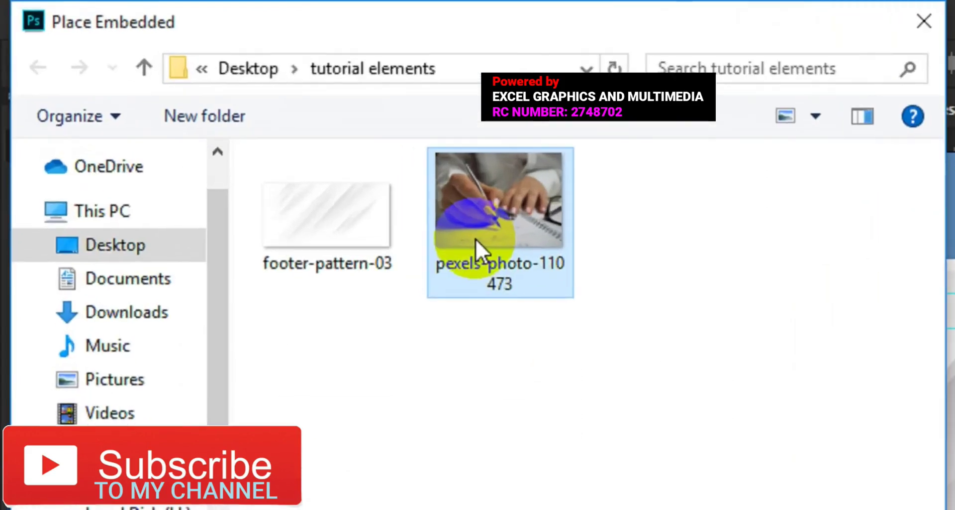
left_click(711, 402)
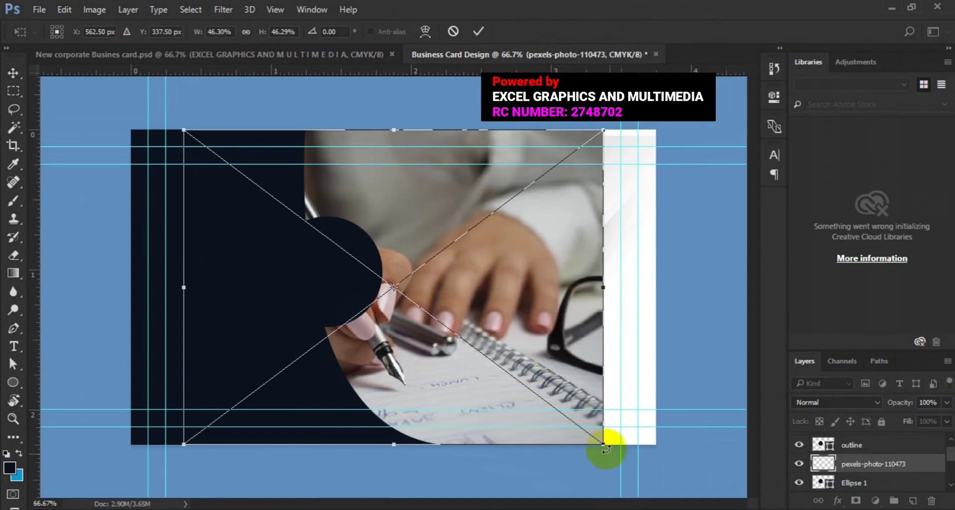
Scale the placed photo around its center to about 19.79% width and 19.75% height.
left_click_drag(603, 443, 489, 353)
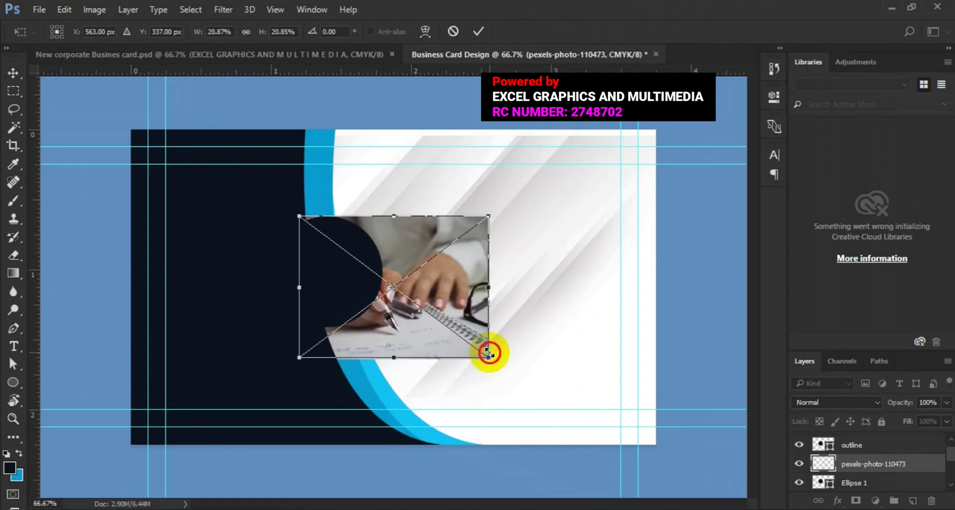
left_click_drag(486, 350, 483, 353)
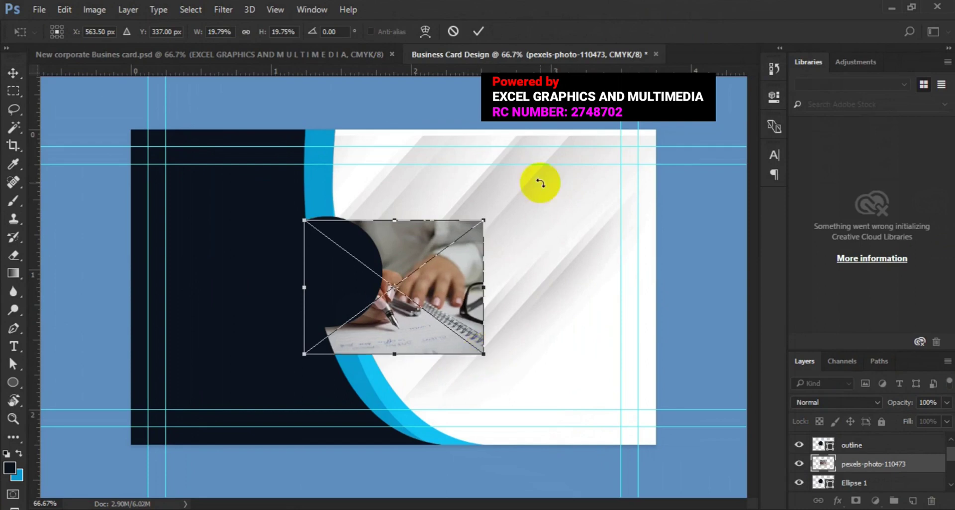
left_click(479, 31)
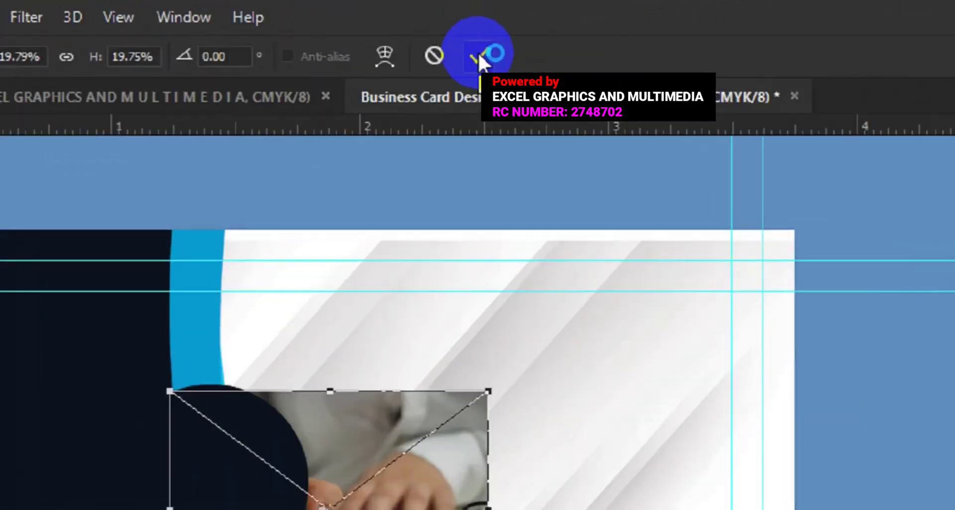
left_click(479, 62)
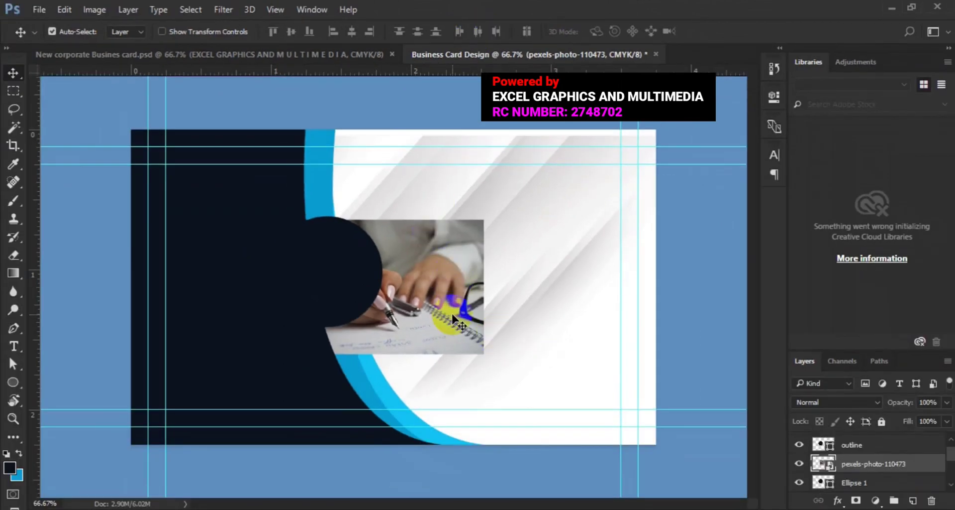
Reorder the outline layer below Ellipse 1 and clip the pexels-photo-110473 layer to the Ellipse 1 circle.
left_click(849, 448)
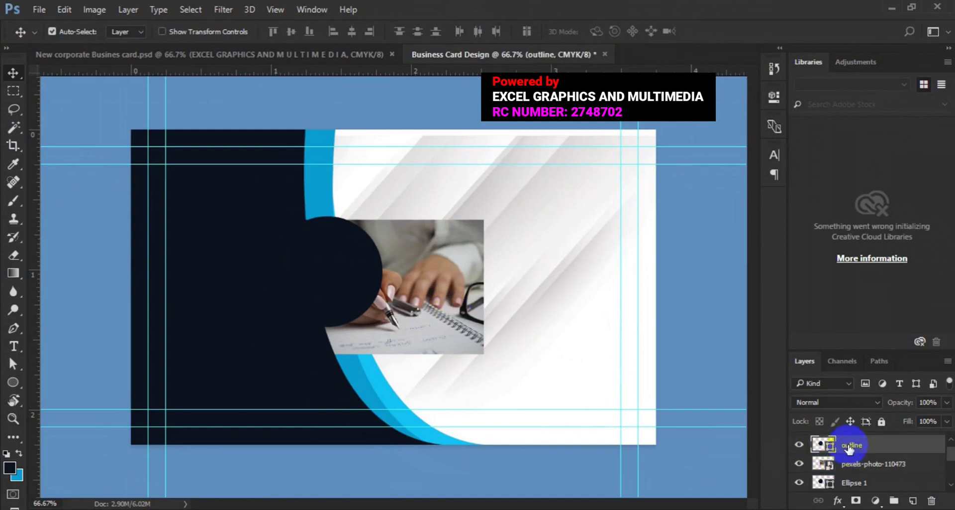
left_click_drag(849, 448, 842, 487)
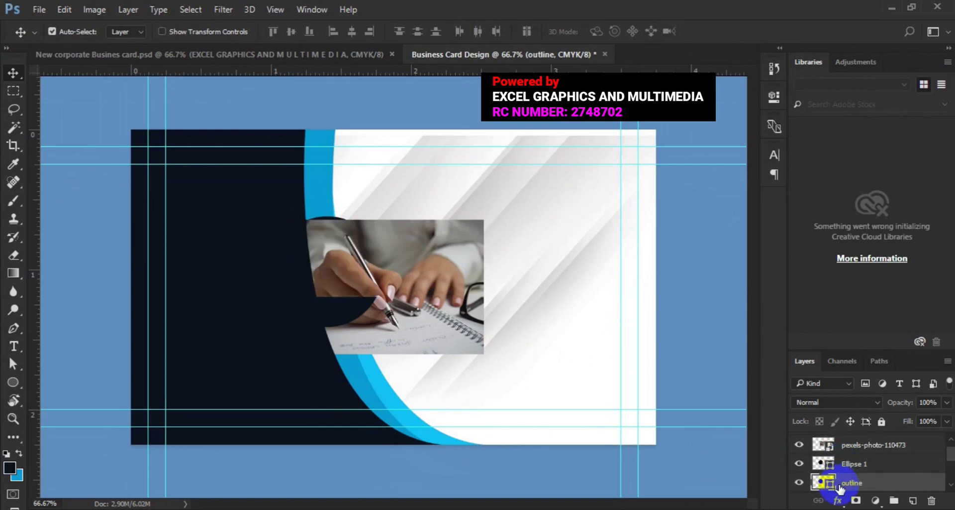
left_click(862, 448)
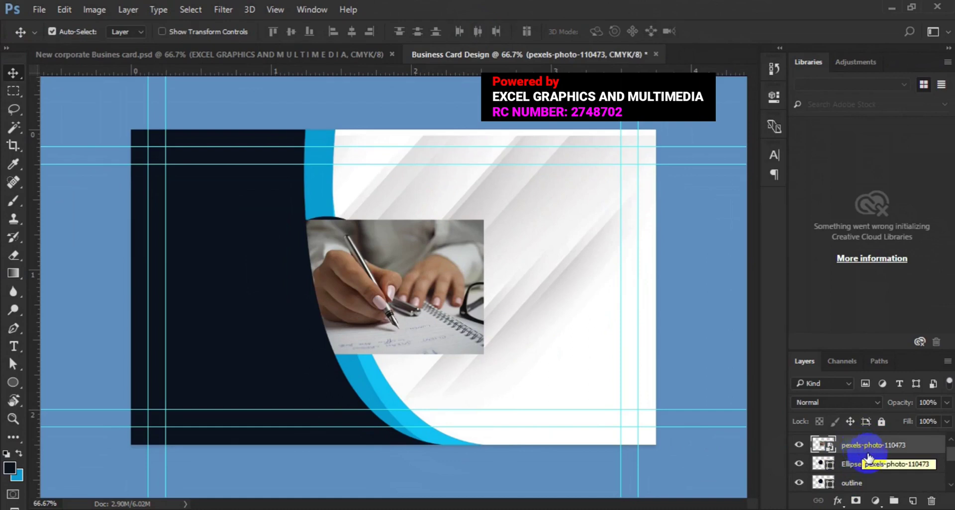
right_click(863, 450)
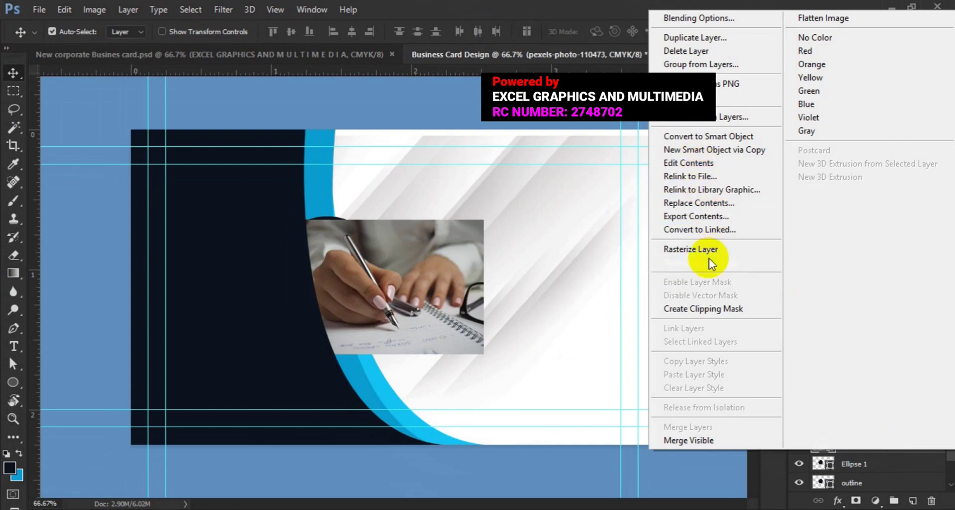
left_click(704, 308)
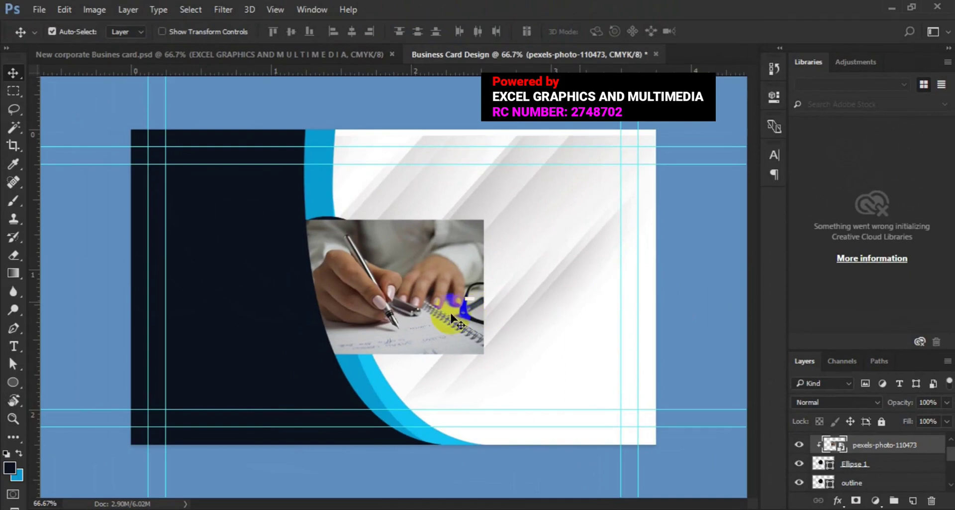
Try to shift the clipped photo to fill the circle, and undo the last move.
left_click_drag(427, 314, 305, 254)
left_click_drag(302, 253, 292, 260)
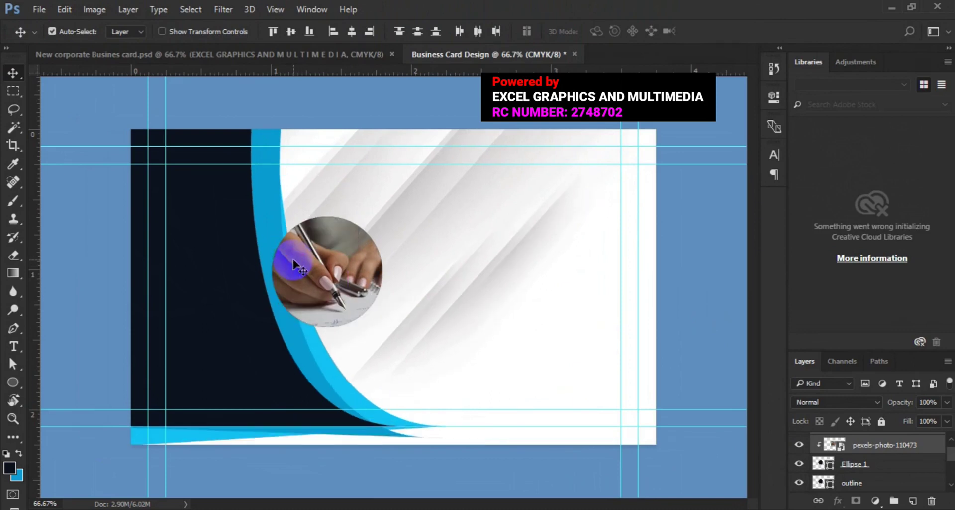
left_click(310, 266)
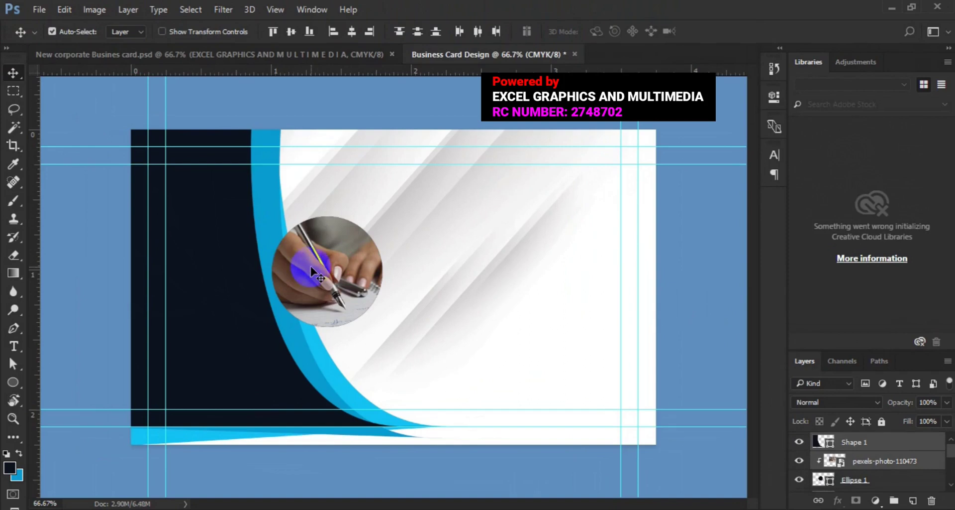
key("ctrl+z")
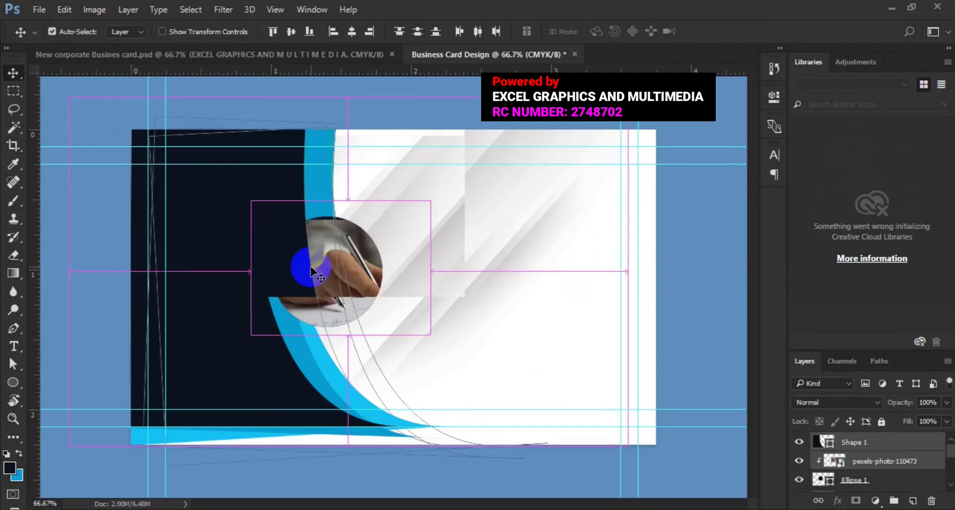
Reorder the dark Shape 1 layer directly below the Ellipse 1 layer.
left_click(836, 444)
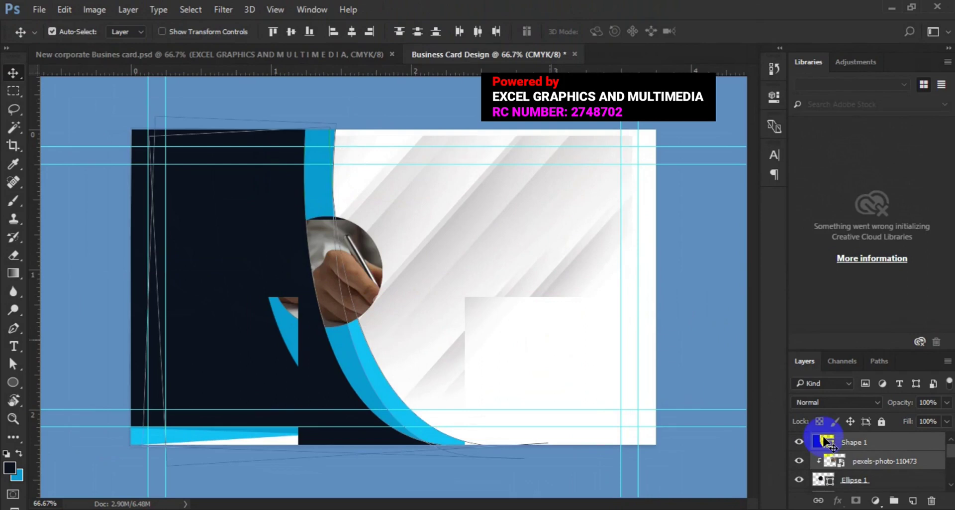
left_click(861, 446)
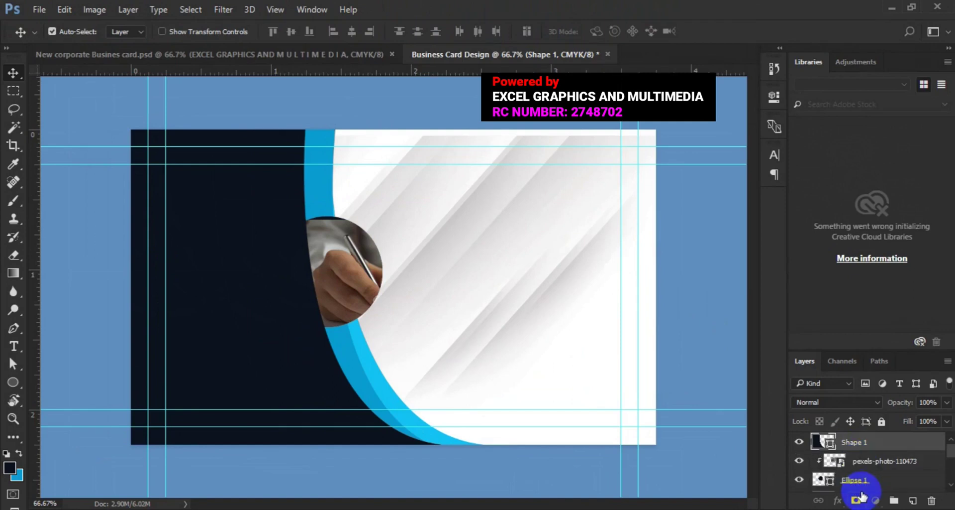
left_click_drag(876, 444, 875, 485)
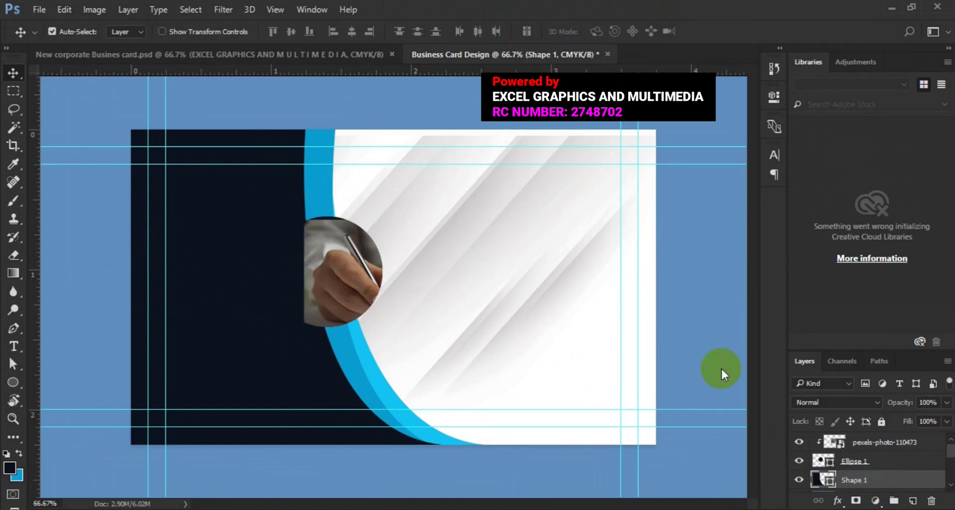
Reposition the clipped pexels-photo-110473 image so the hand and pen fill the whole Ellipse 1 circle.
left_click(347, 259)
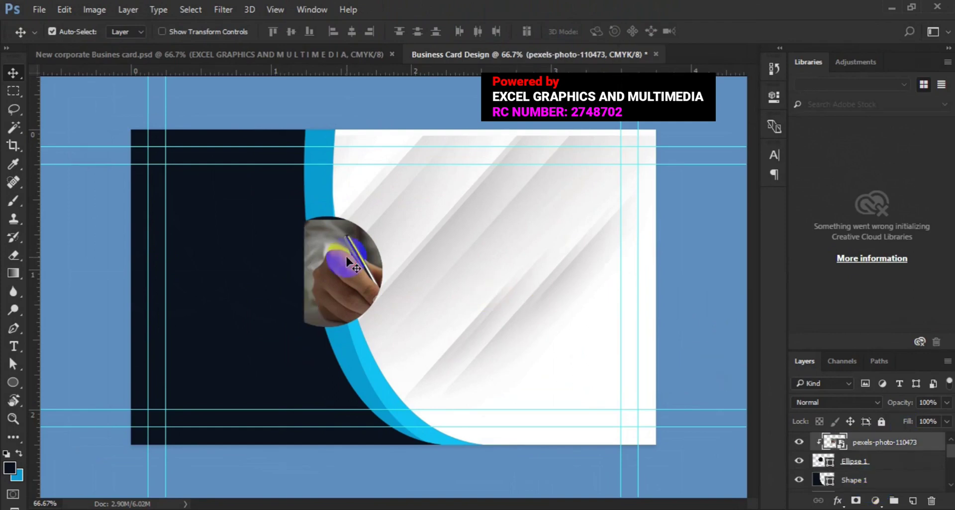
mouse_move(331, 262)
left_mouse_down()
mouse_move(307, 256)
mouse_move(324, 274)
mouse_move(309, 267)
left_mouse_up()
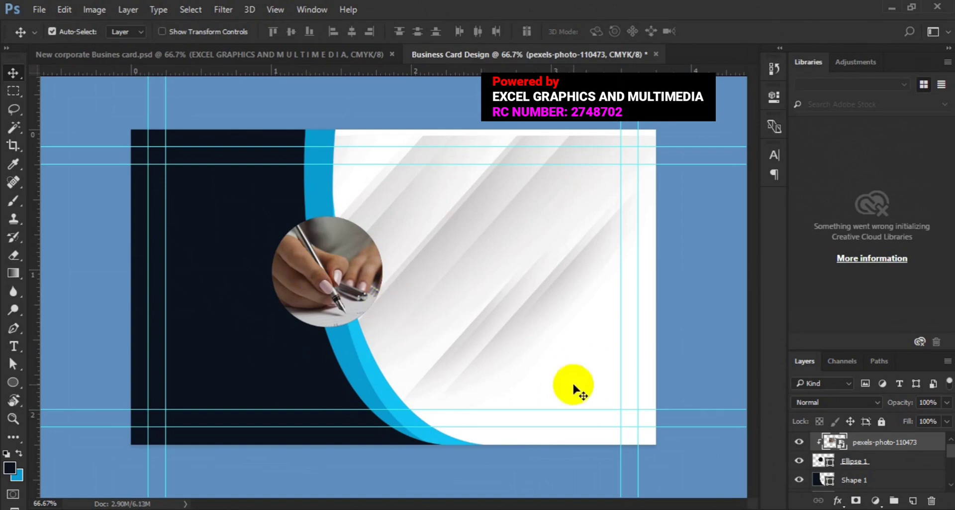
Reorder the outline layer between the Ellipse 1 and Shape 1 layers.
left_click(951, 485)
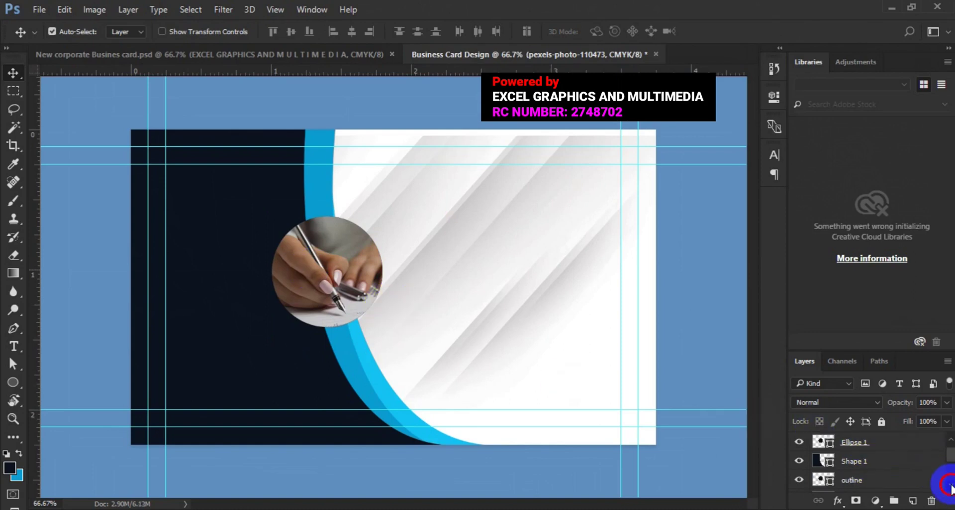
left_click(951, 440)
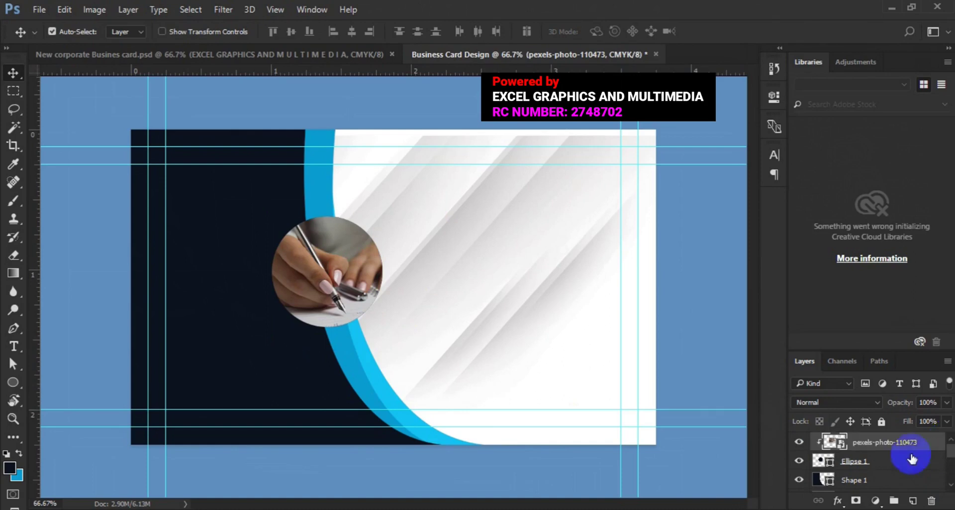
left_click(872, 462)
left_click(948, 491)
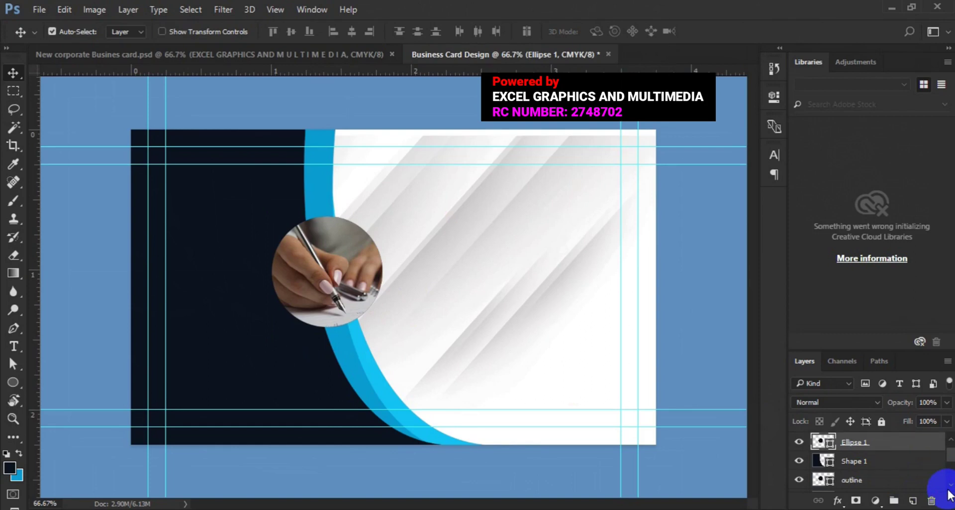
left_click(865, 480)
left_click_drag(866, 477, 859, 454)
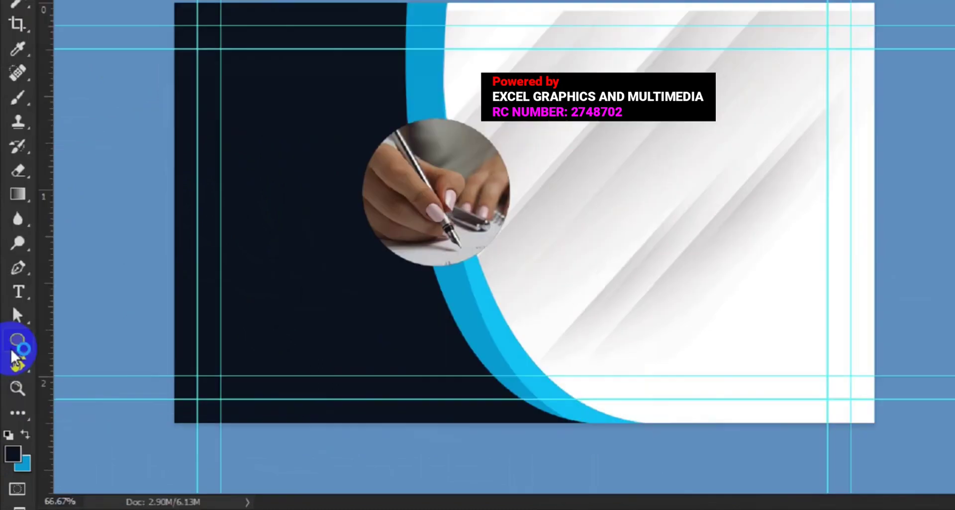
Give the outline circle no fill and a blue stroke from the recently used colors.
left_click(11, 384)
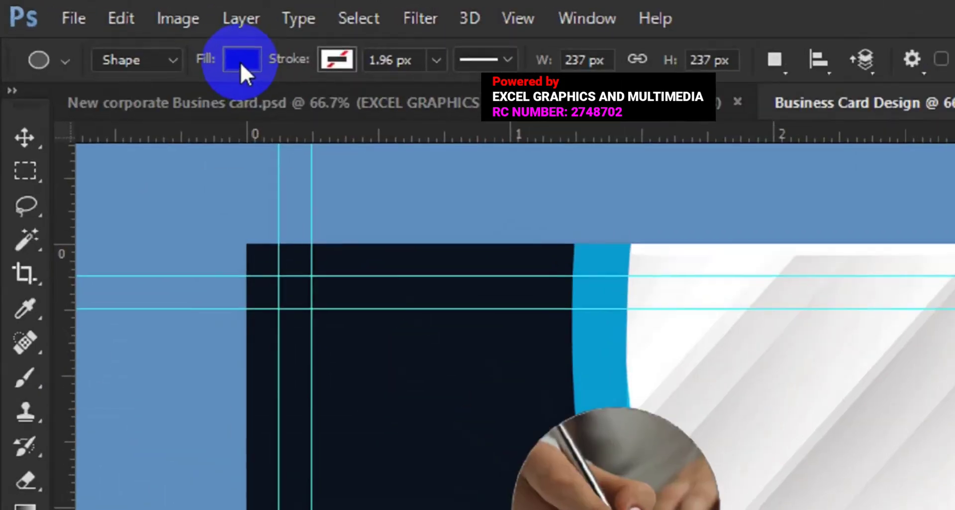
left_click(128, 32)
left_click(133, 112)
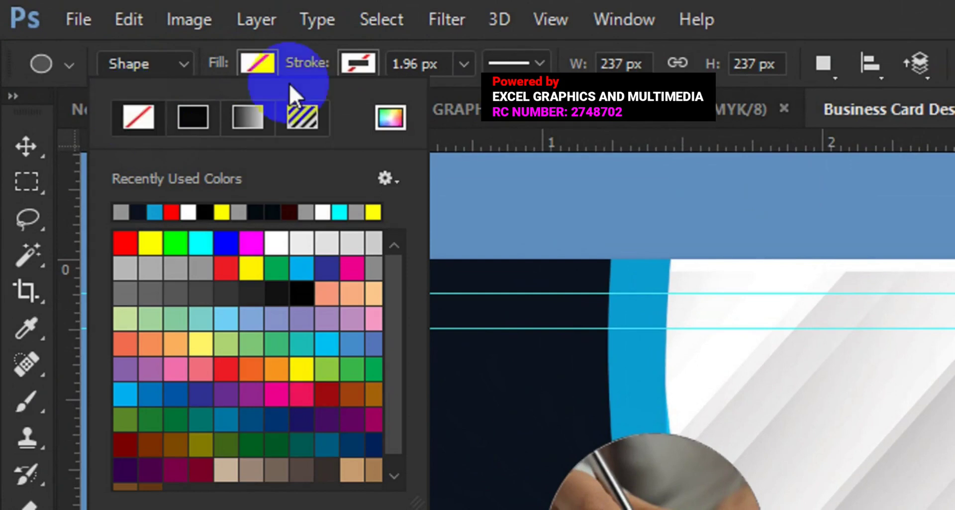
left_click(369, 66)
left_click(369, 66)
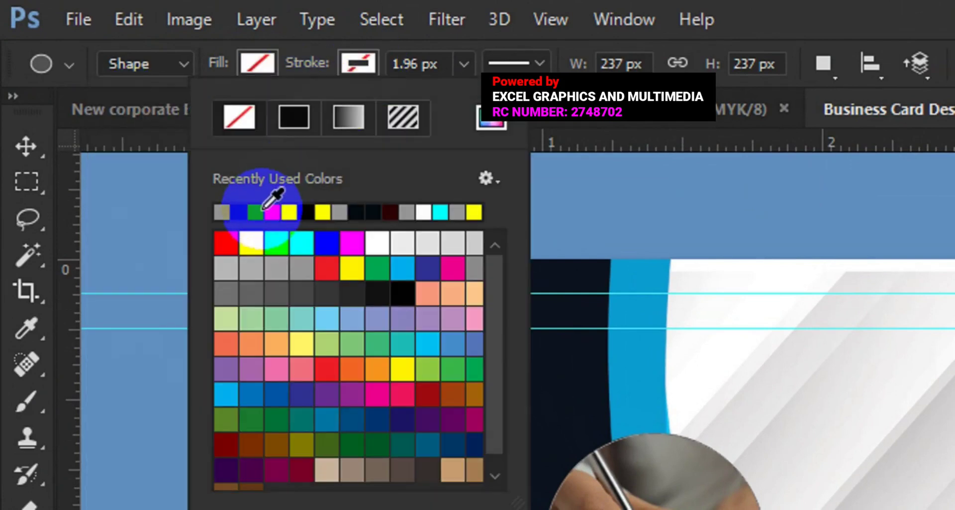
left_click(268, 210)
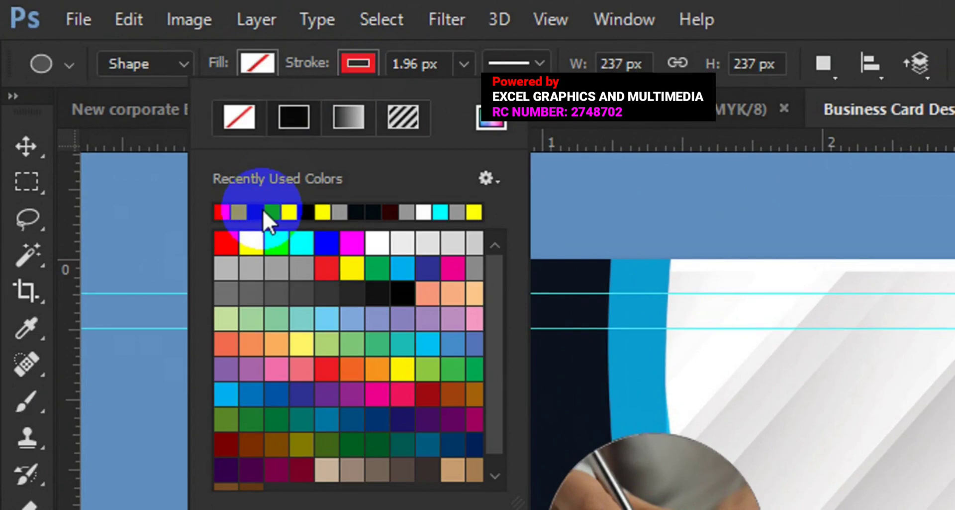
left_click(274, 209)
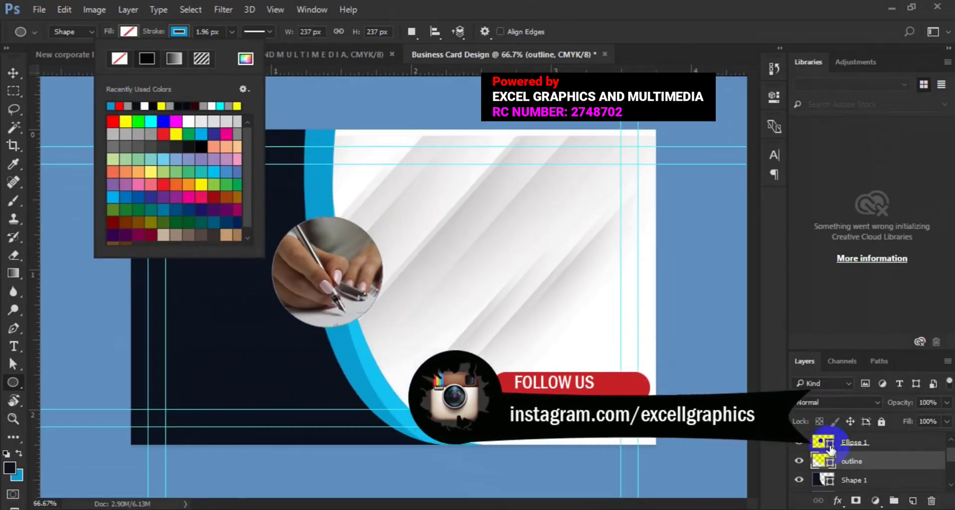
Scale the outline circle around its center to 106.33% in width and height with Free Transform, and apply it.
left_click(864, 469)
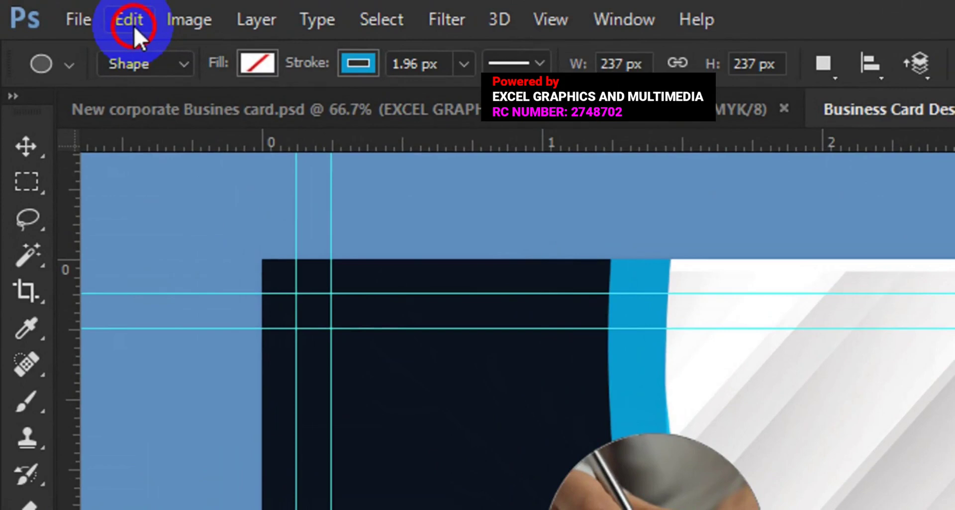
left_click(133, 26)
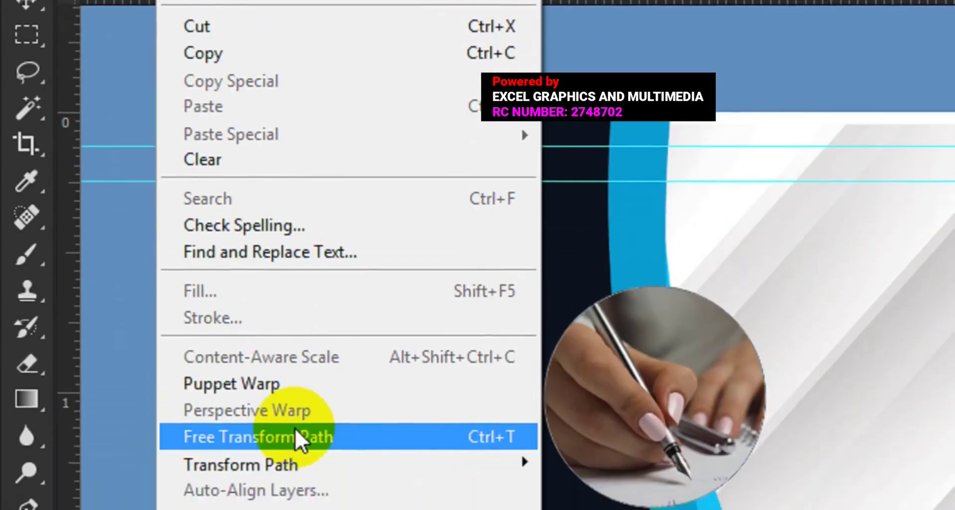
left_click(299, 487)
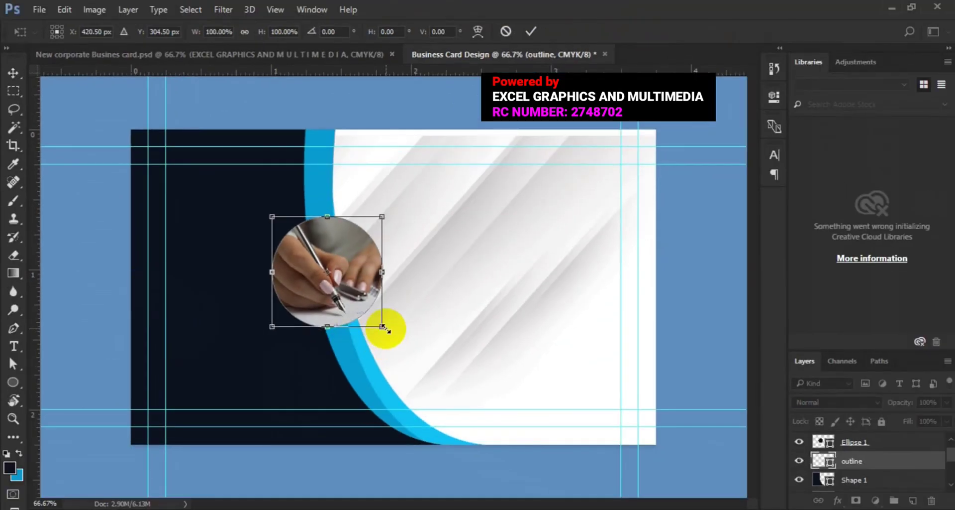
left_click_drag(384, 328, 389, 333)
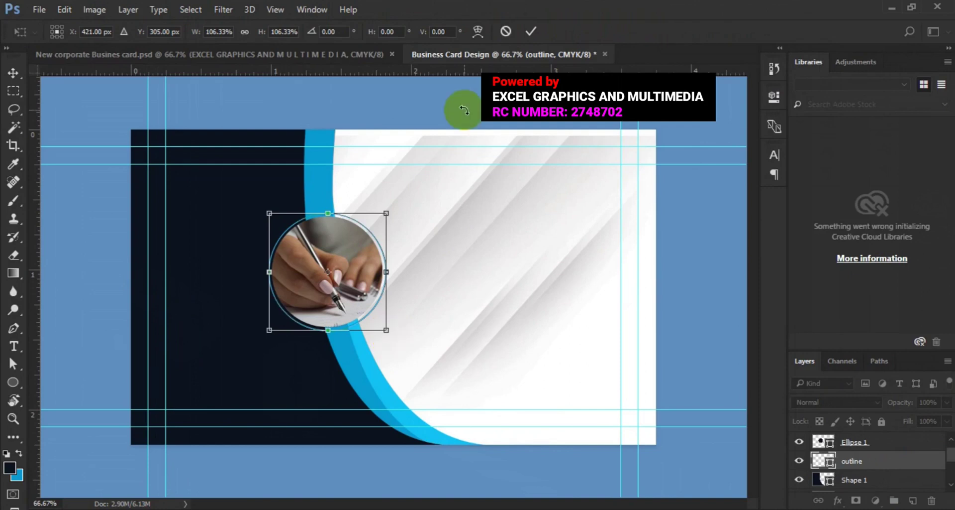
left_click(531, 31)
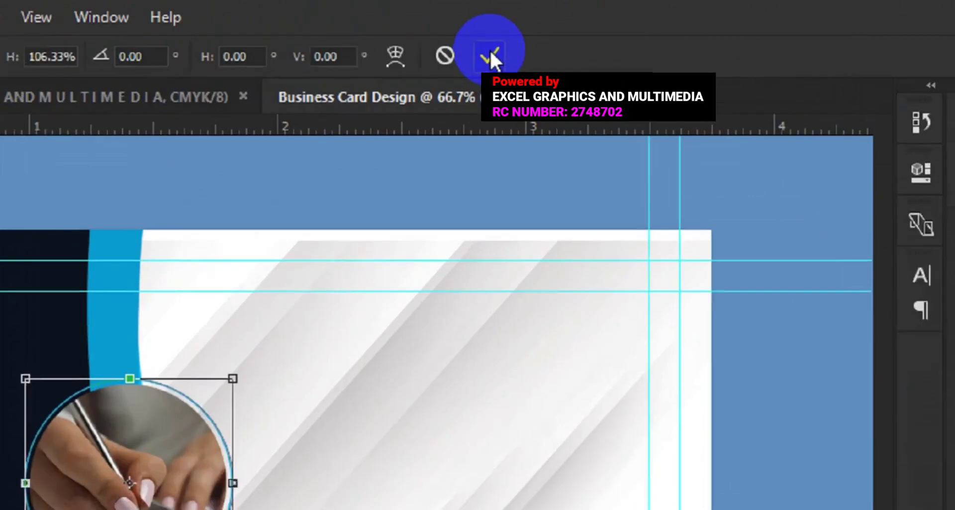
left_click(531, 31)
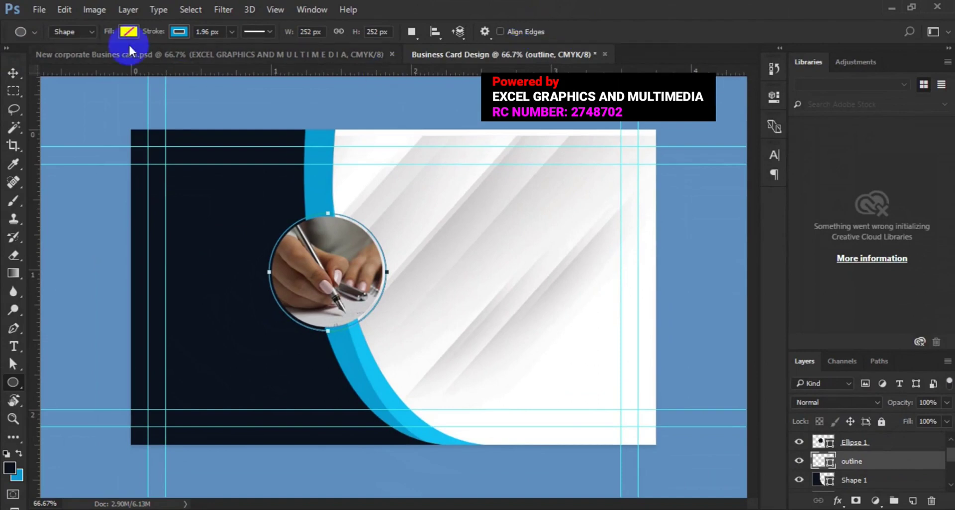
Create a new layer above the outline layer and start a text on the dark panel beside the circular photo.
left_click(14, 76)
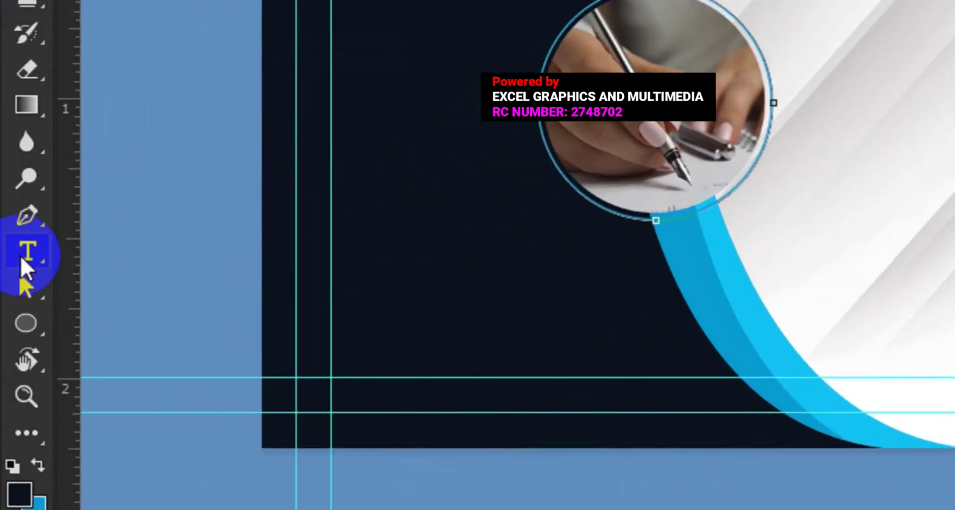
left_click(20, 256)
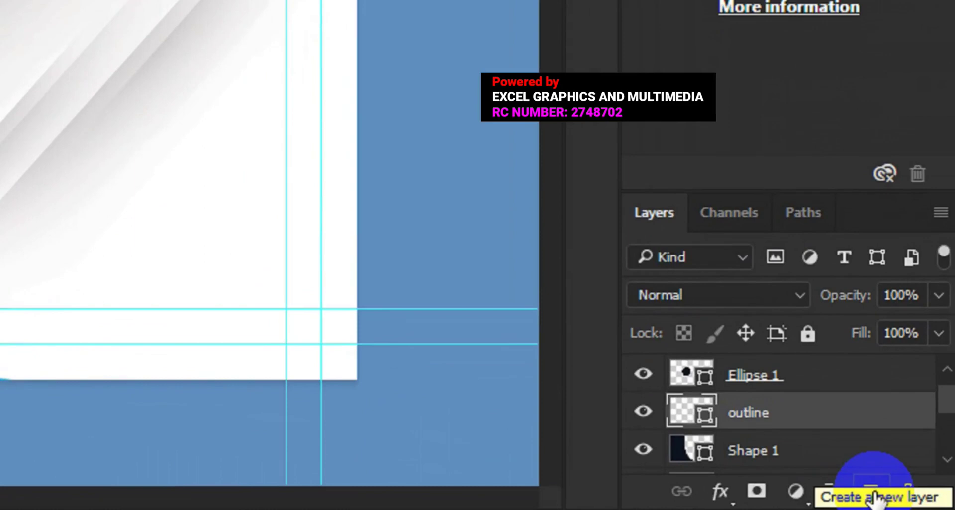
left_click(874, 495)
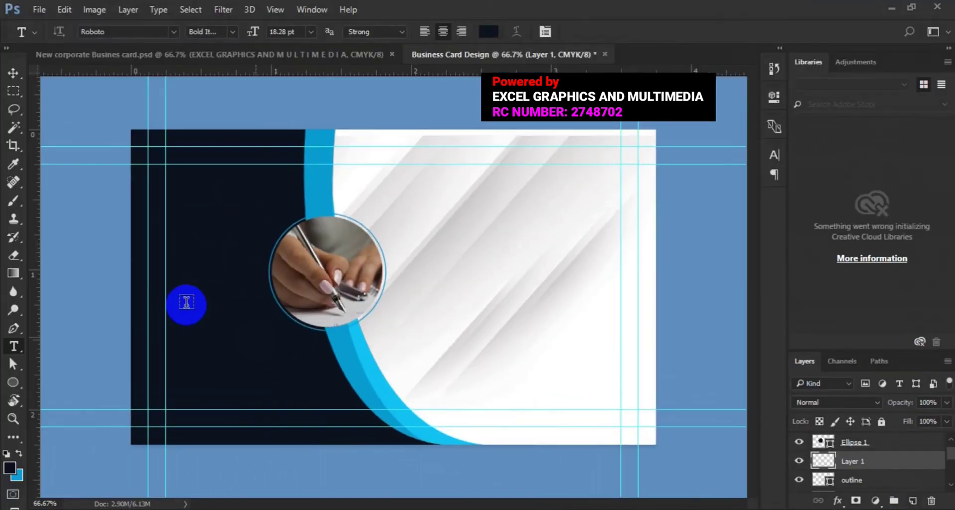
left_click(187, 301)
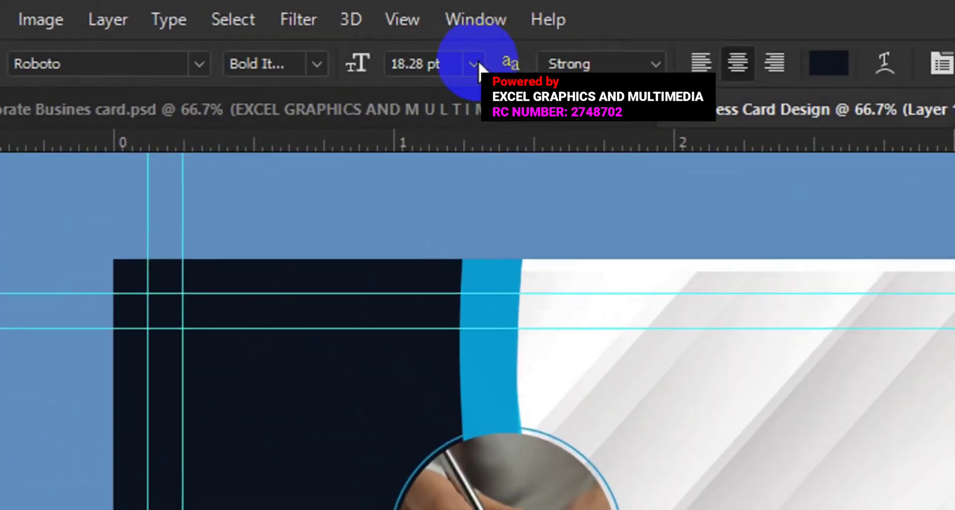
Set the new text to 10 pt size, Black font style and white color.
left_click(312, 31)
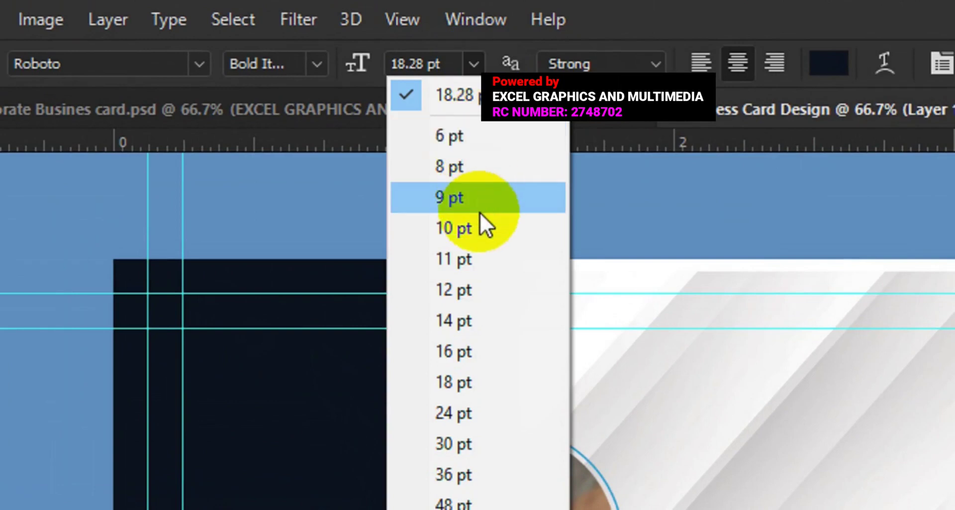
left_click(478, 227)
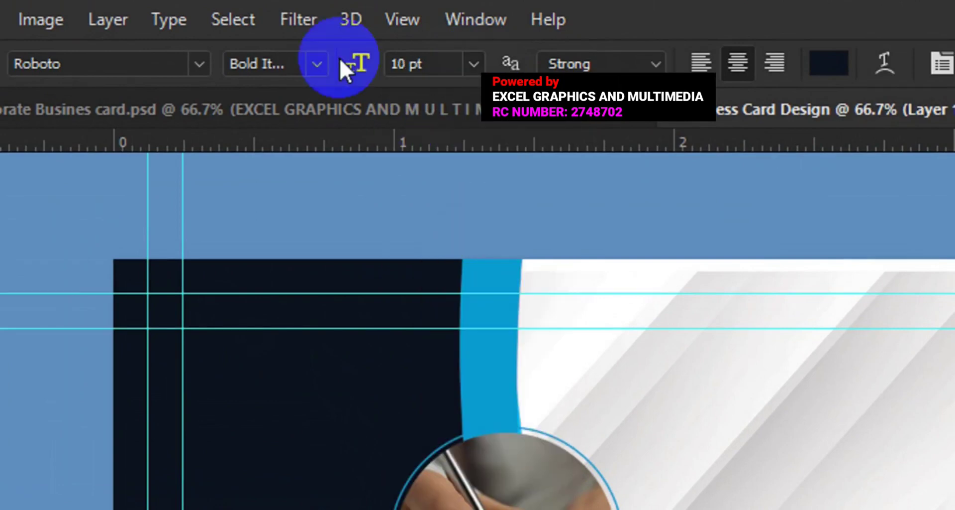
left_click(318, 63)
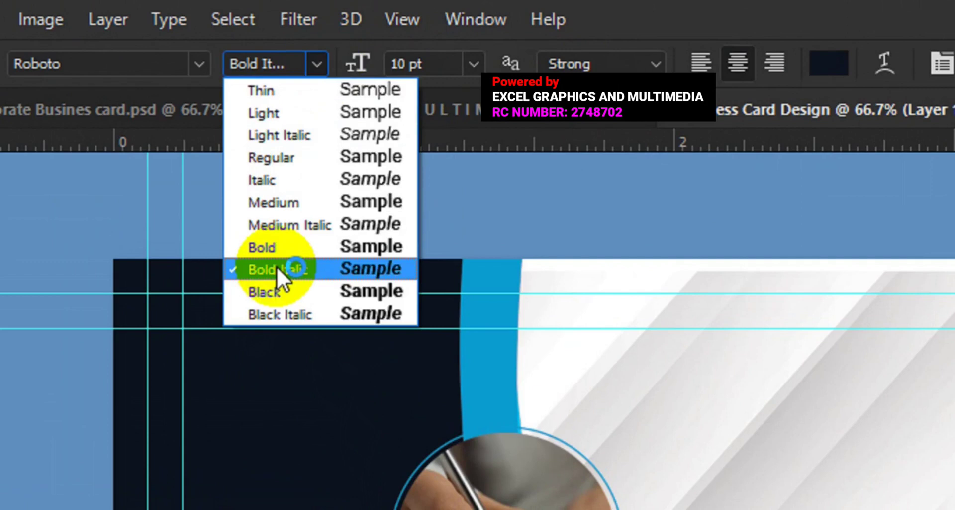
left_click(281, 285)
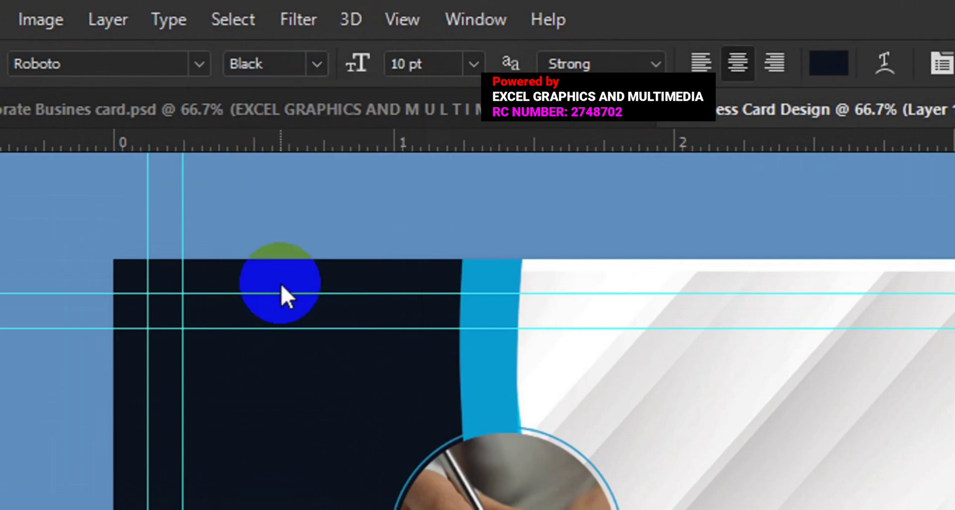
left_click(829, 63)
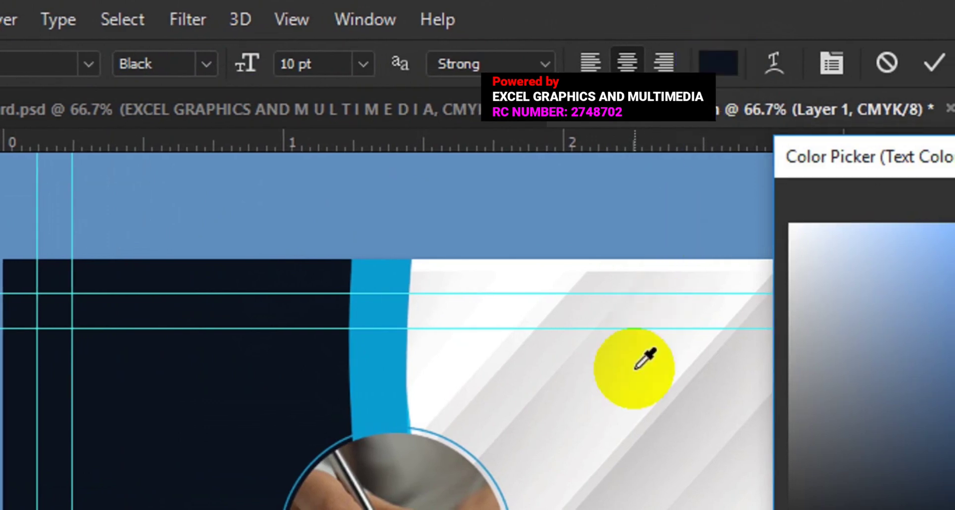
left_click(771, 351)
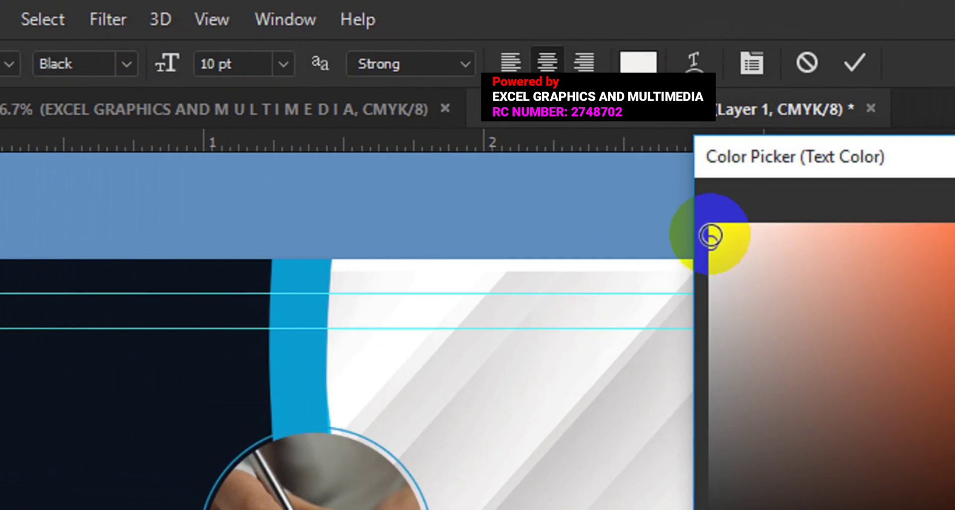
left_click(954, 223)
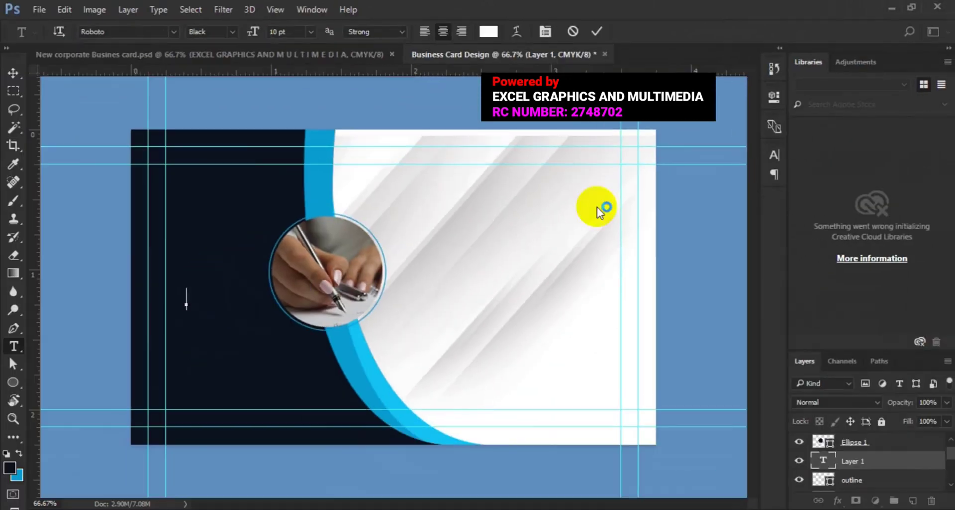
Enter the company name on the dark panel as two lines, "EXCEL GRAPHICS AND" and the letter-spaced "M U L T I M E D I A".
left_click(81, 342)
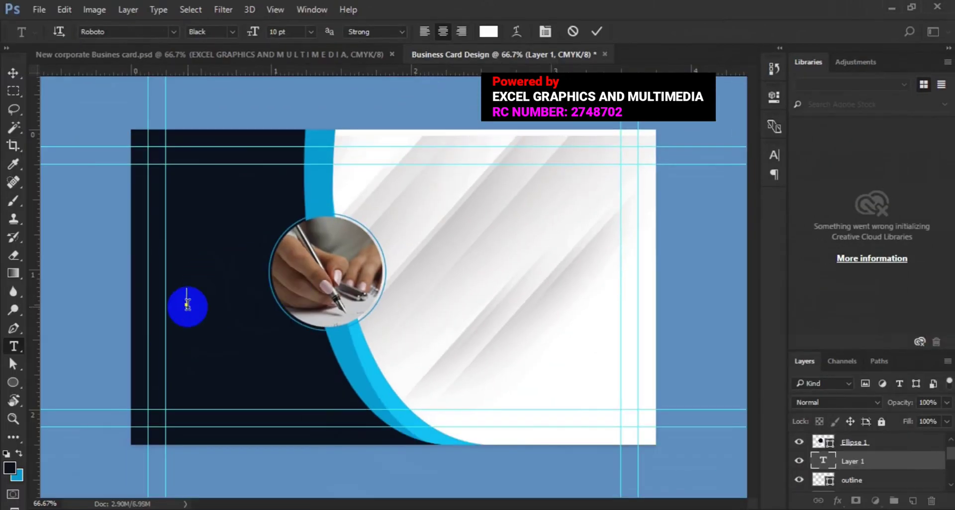
type("EXCE")
key("shift+Left")
key("shift+Left")
key("shift+Left")
key("shift+Left")
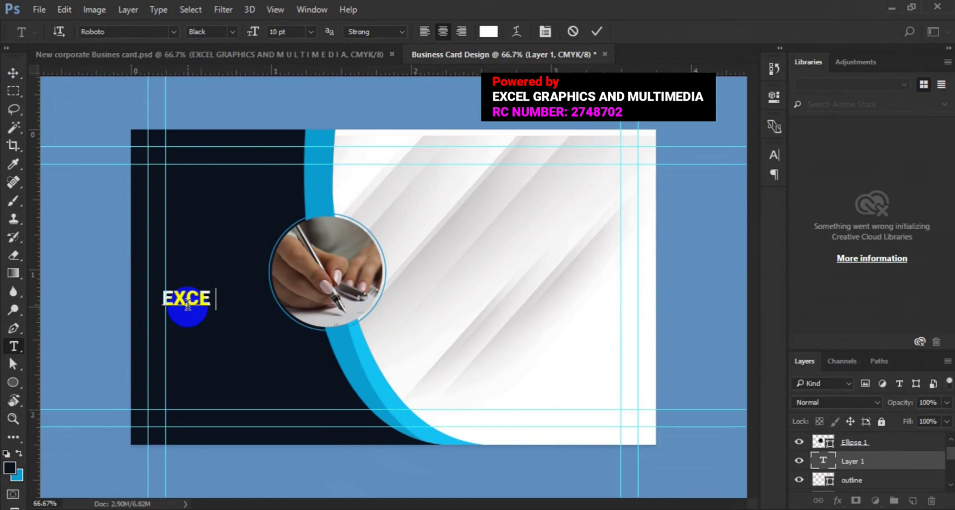
type("PH")
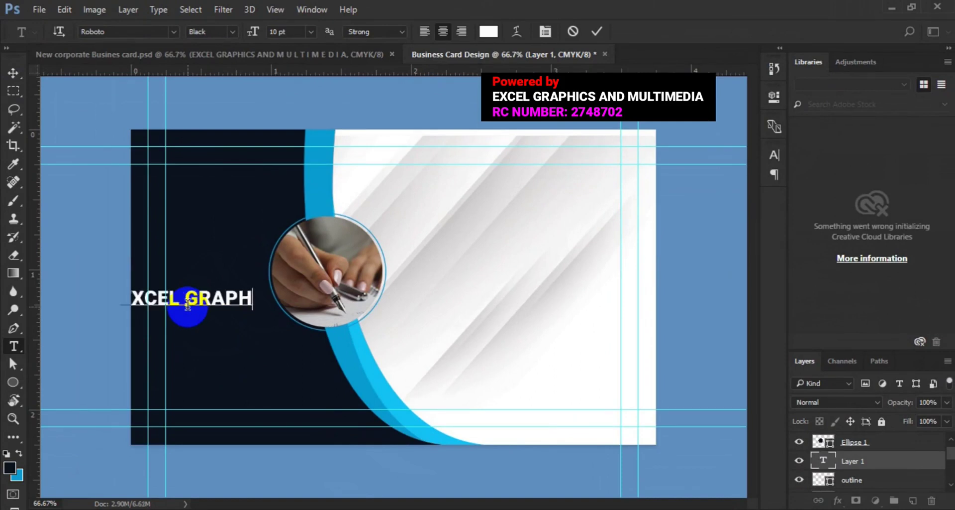
type("ICS ")
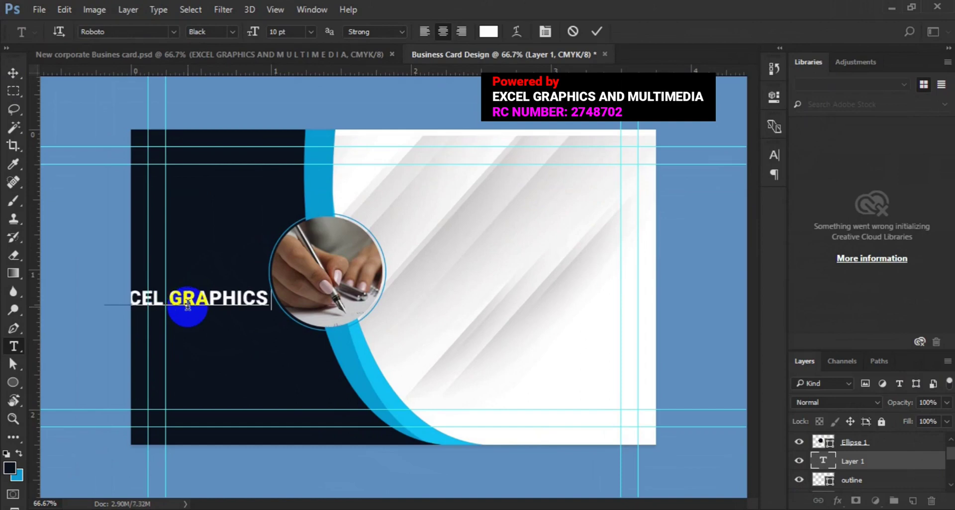
type("    AN")
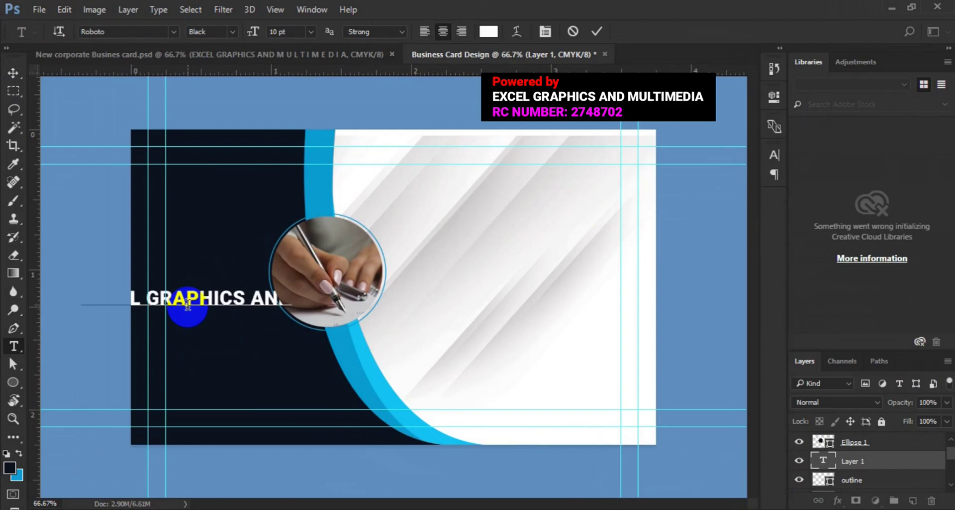
type("DM U L T I M E ")
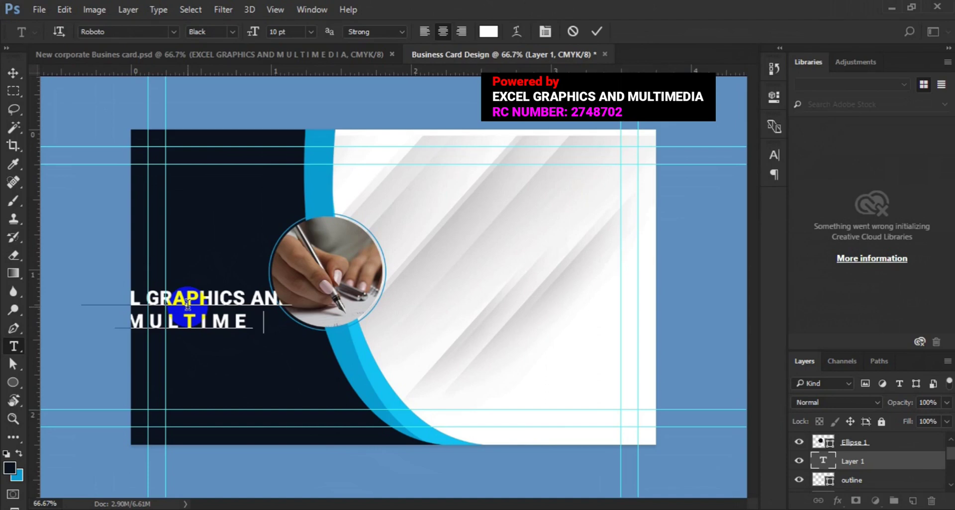
type(" D I")
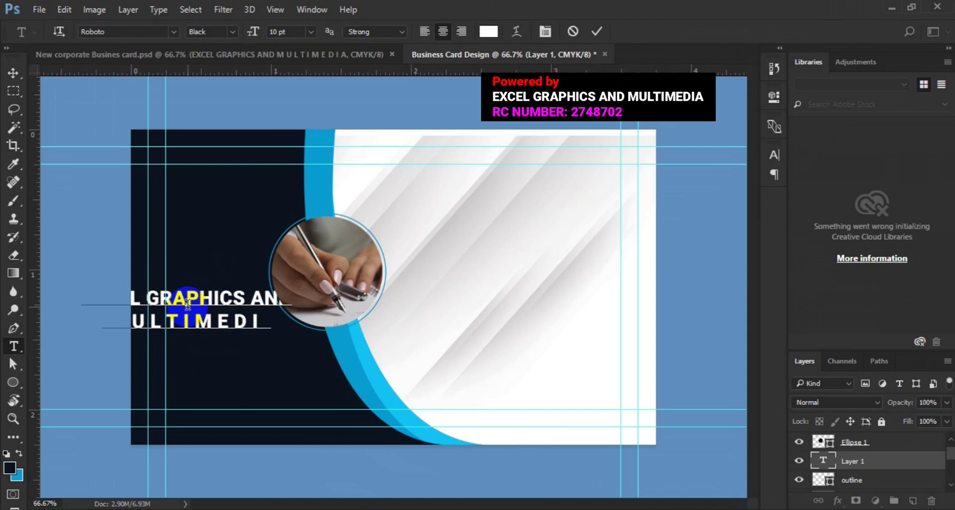
key("ctrl+z")
Set both lines of the company name text to 8 pt.
key("ctrl+a")
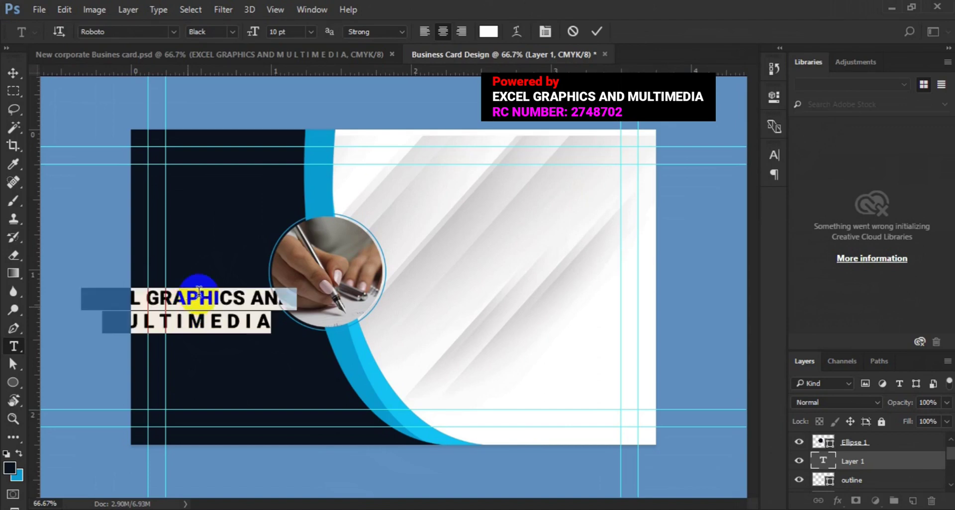
left_click(311, 33)
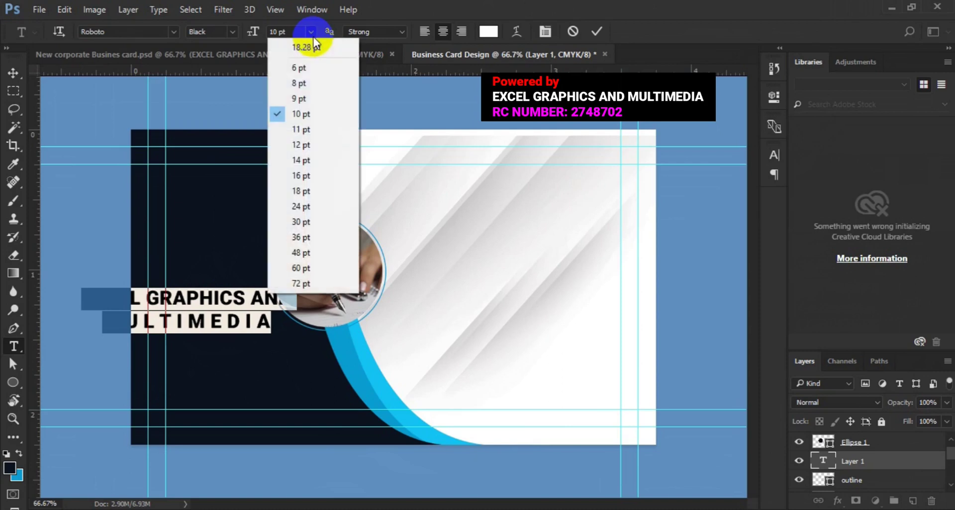
left_click(307, 86)
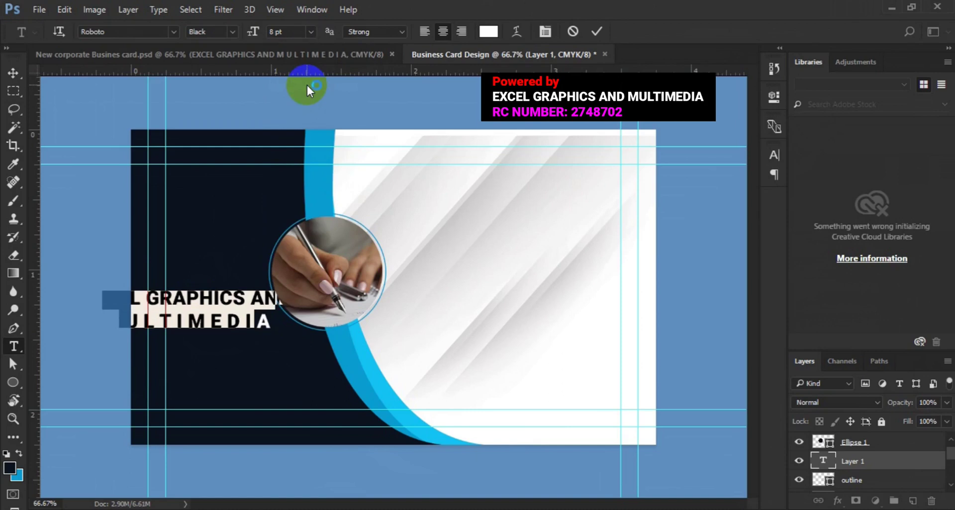
Give the "M U L T I M E D I A" line the Medium font style and the light blue 14c3f4 sampled from the lower curve.
left_click(122, 318)
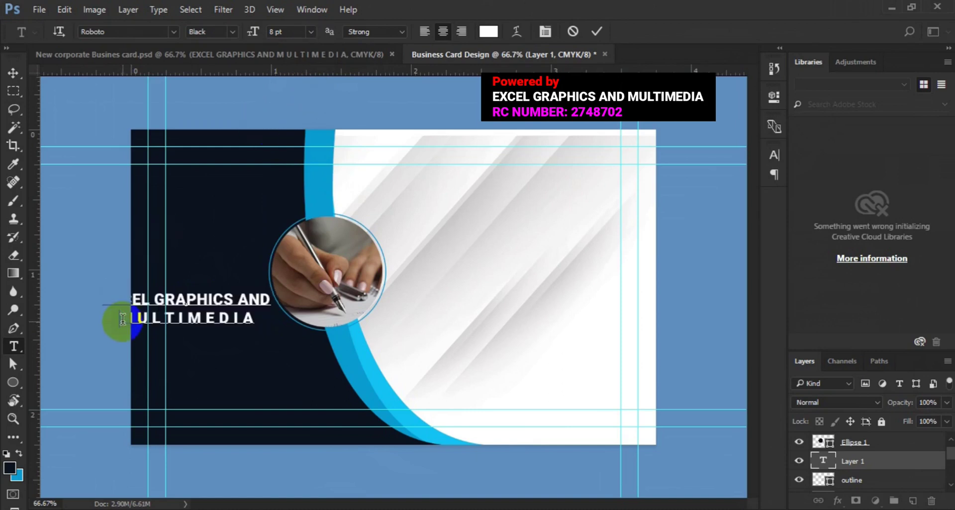
triple_click(122, 319)
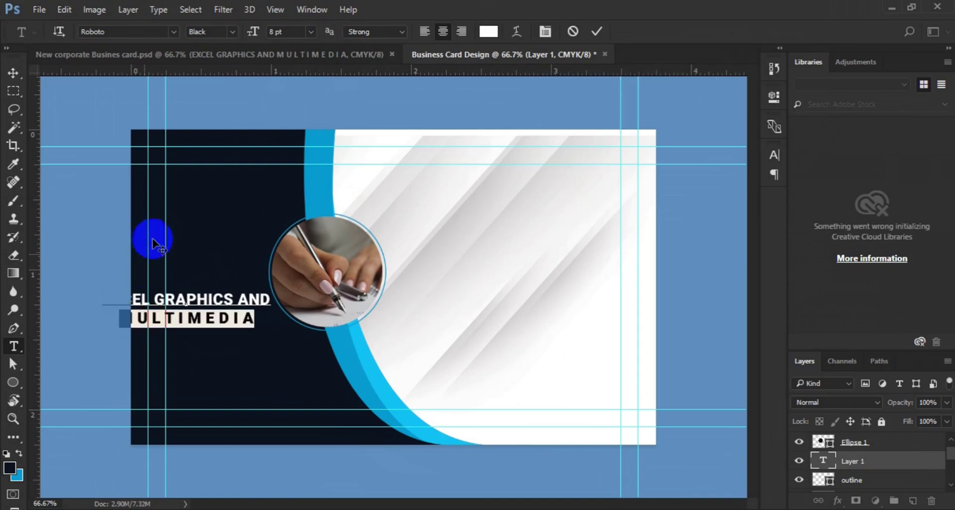
left_click(231, 31)
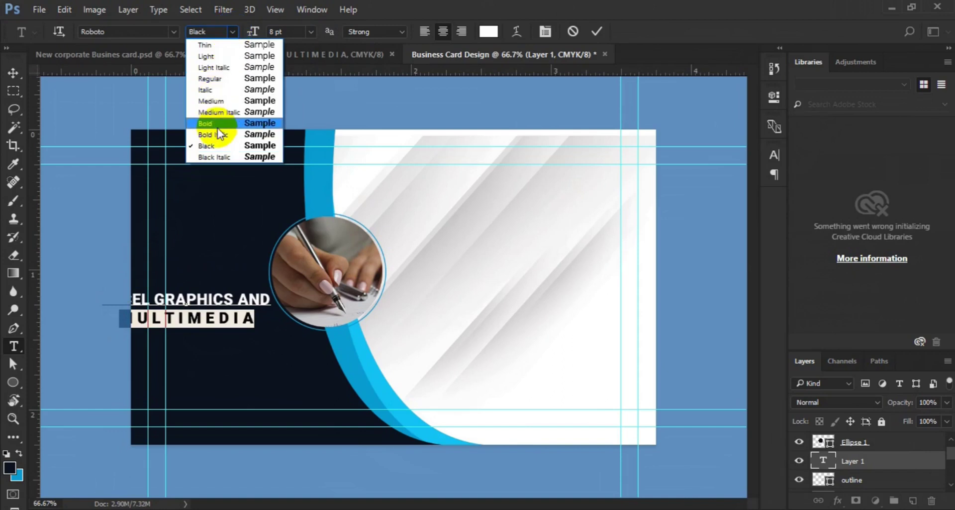
left_click(227, 102)
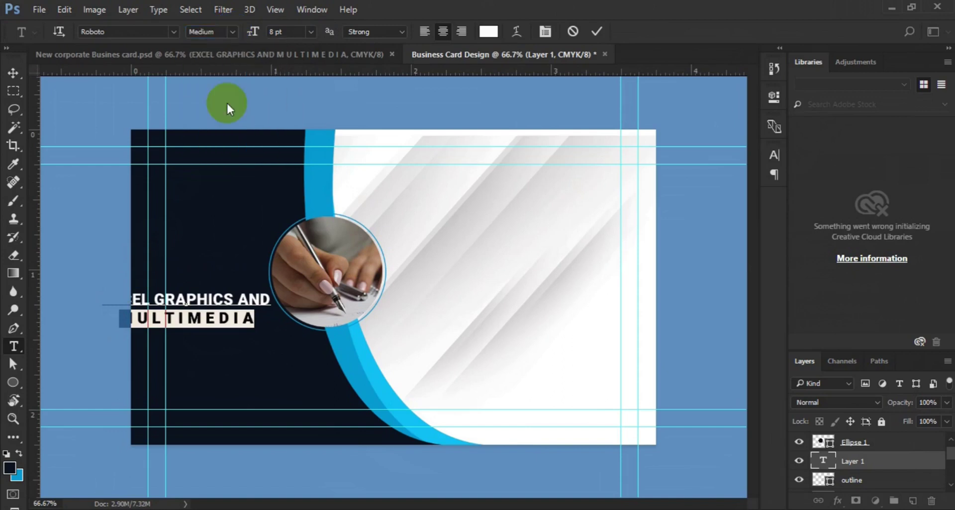
left_click(489, 31)
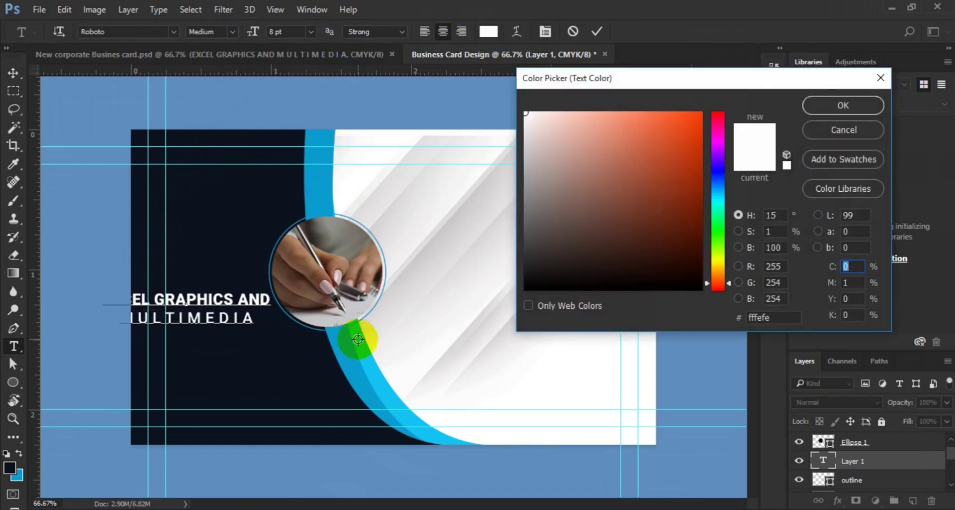
left_click(372, 367)
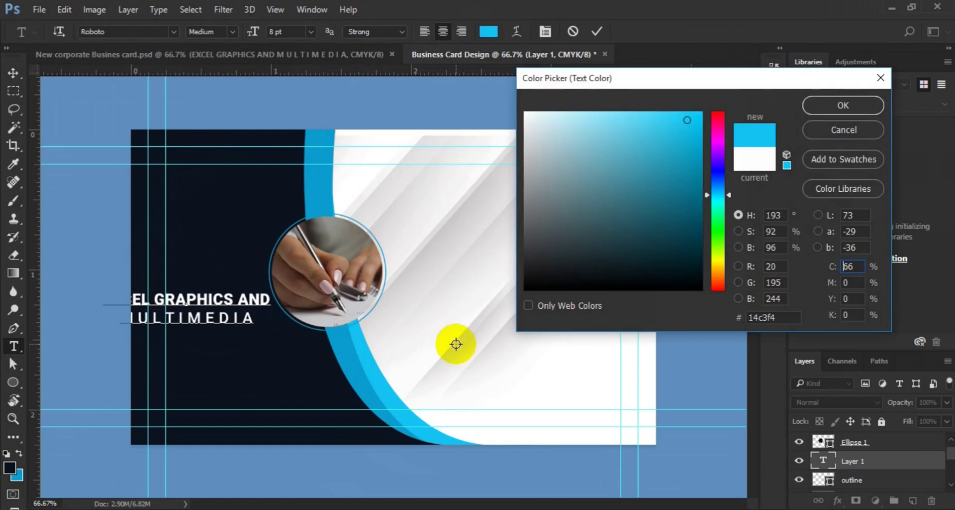
left_click(824, 105)
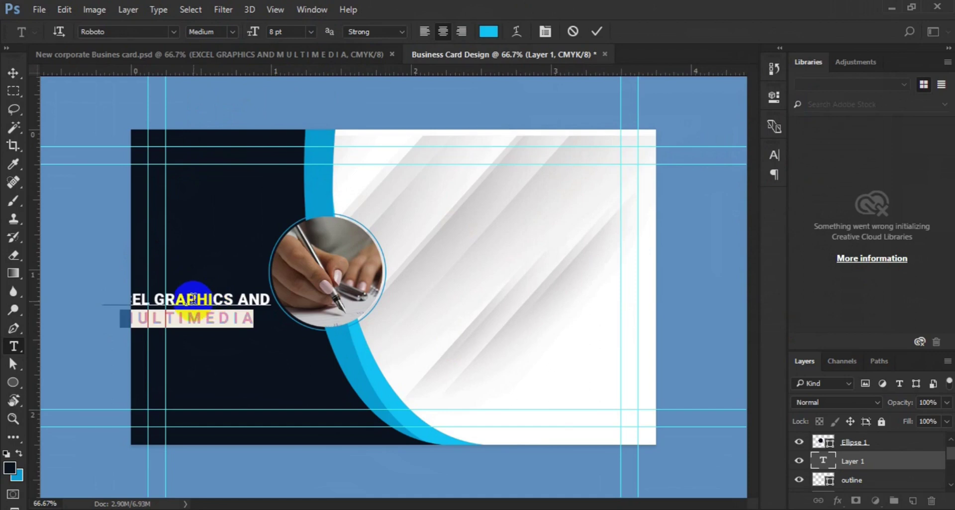
Move the company name to the lower part of the dark panel and set both of its lines to 6 pt.
left_click(15, 77)
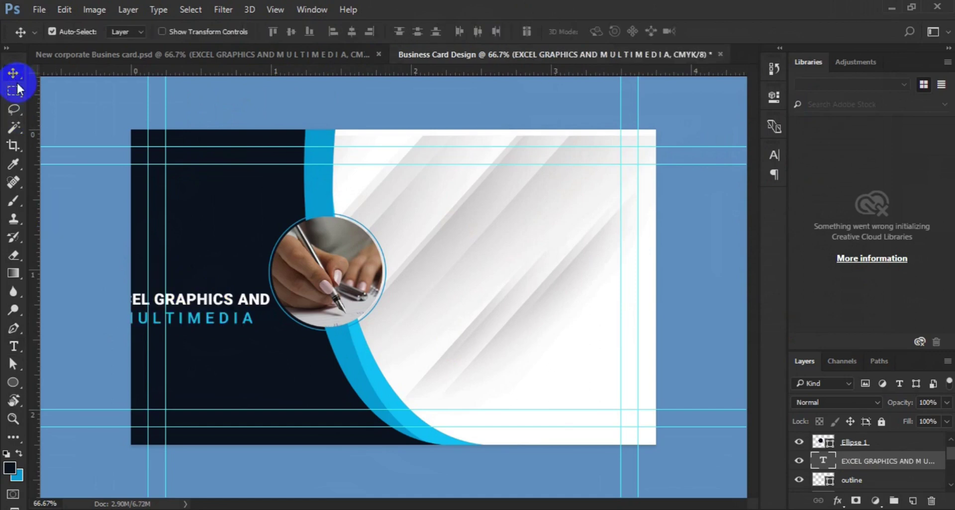
left_click_drag(202, 315, 248, 370)
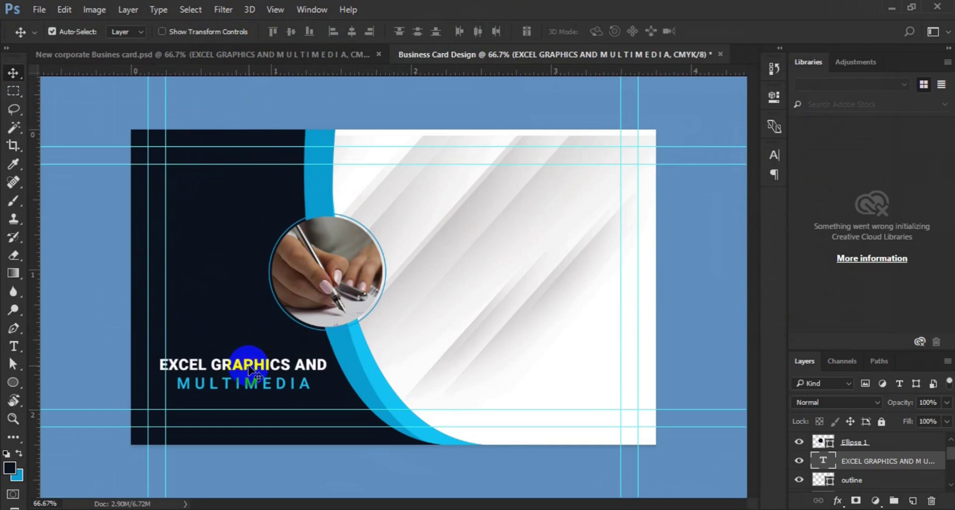
left_click(24, 348)
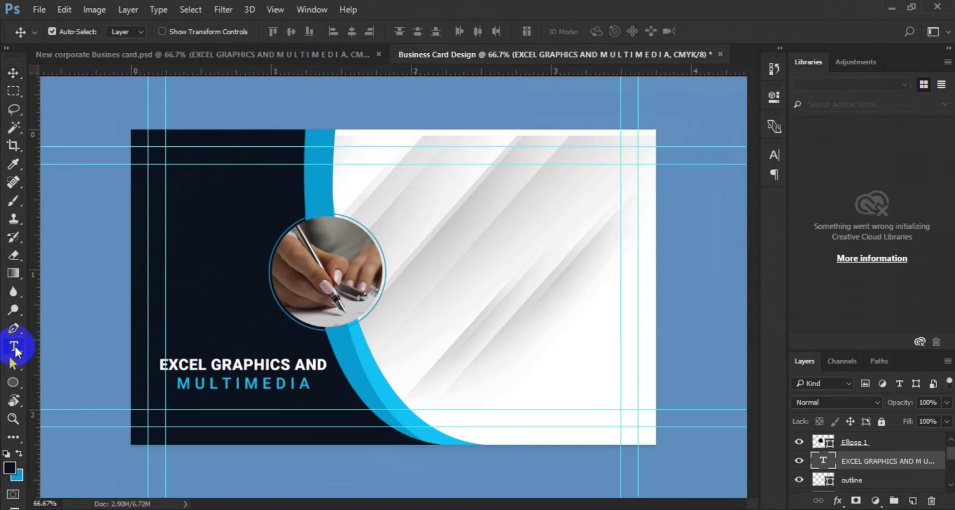
left_click(201, 364)
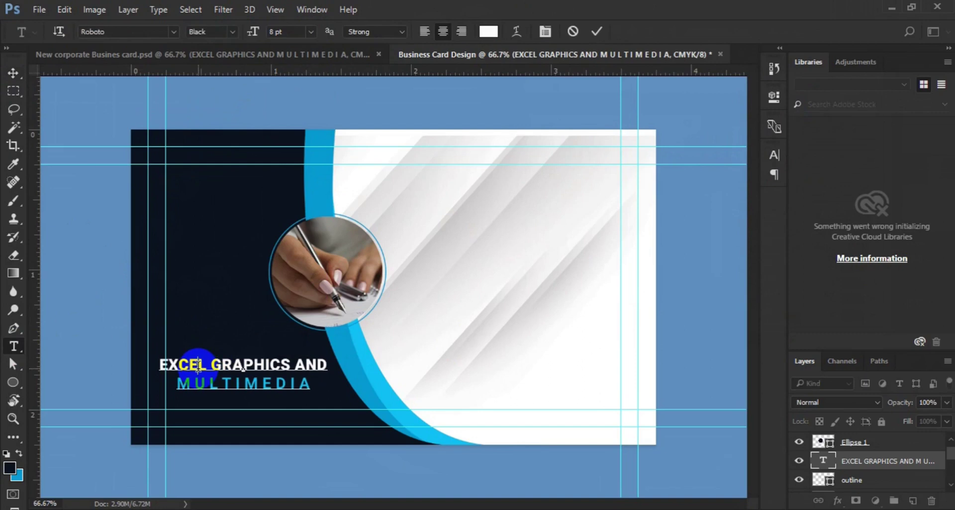
key("ctrl+a")
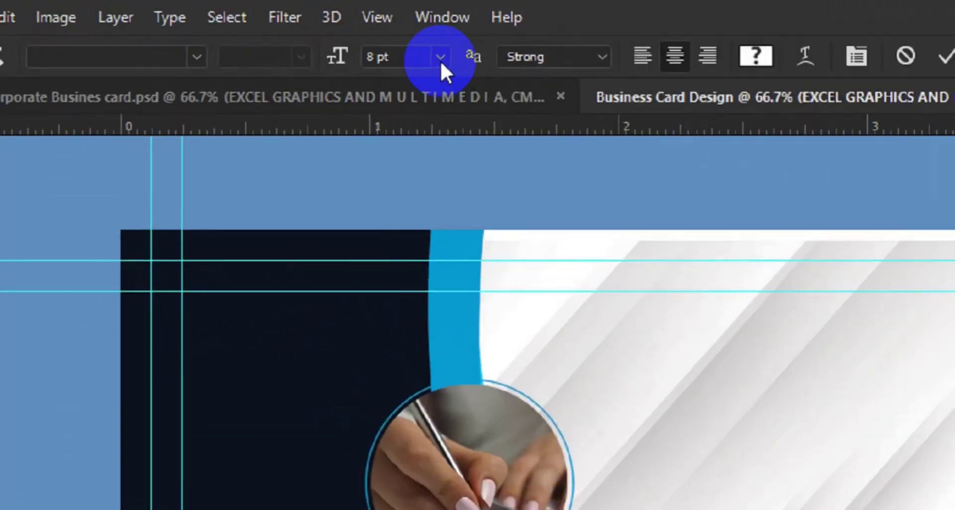
left_click(311, 32)
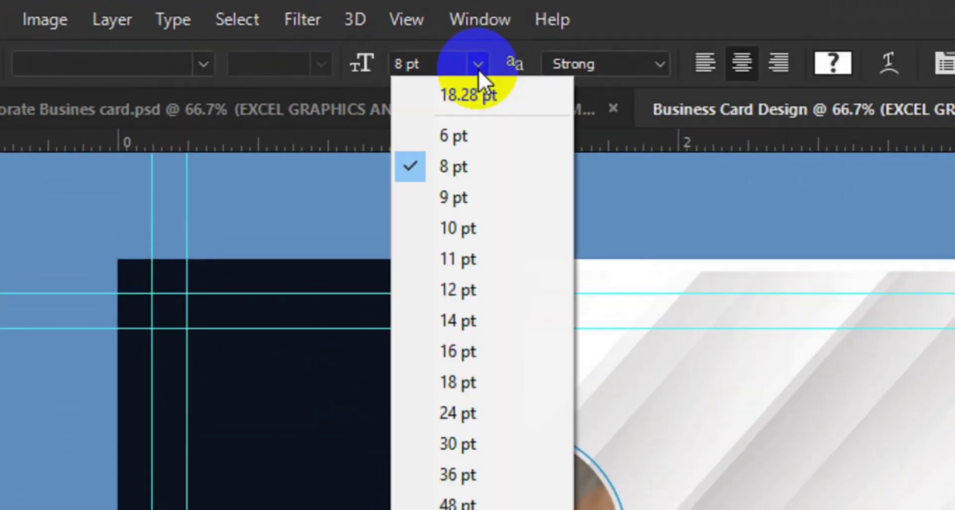
left_click(463, 135)
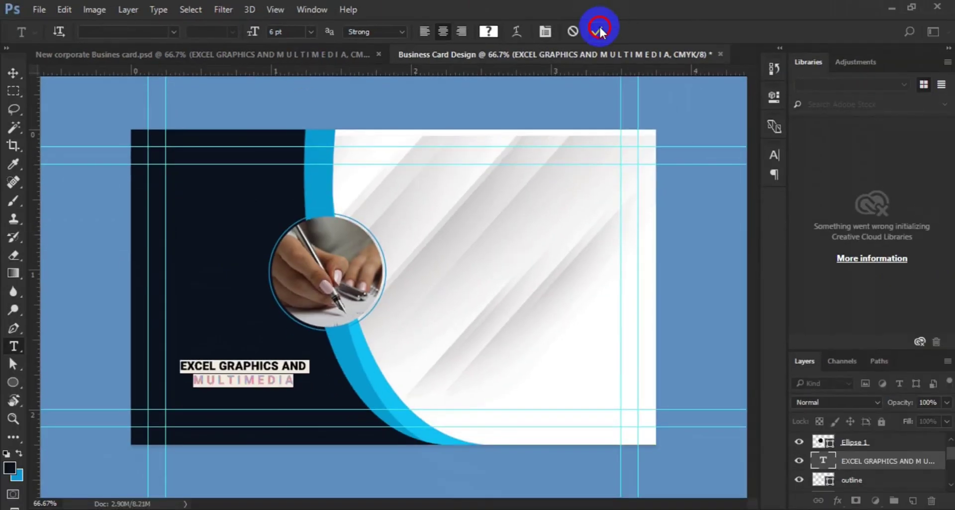
left_click(598, 31)
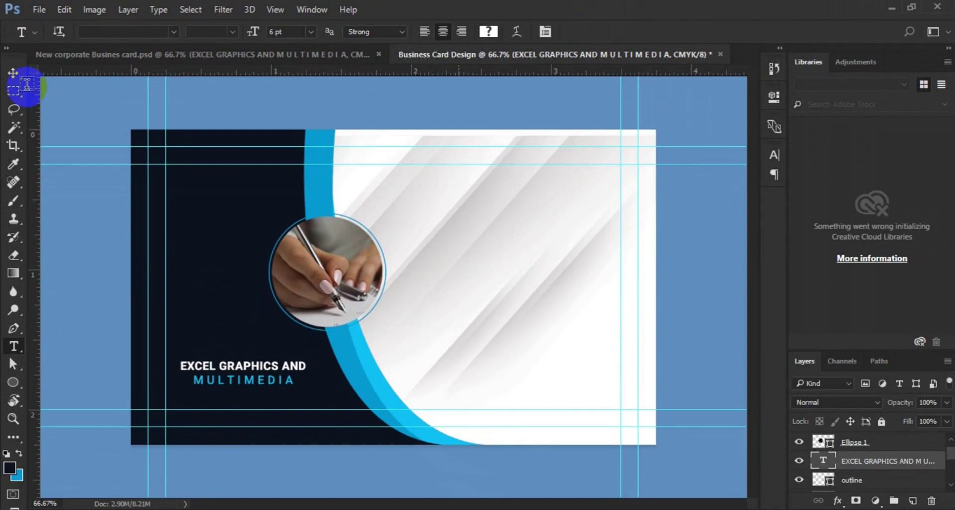
Shift the company name text slightly further down on the dark panel.
left_click(14, 75)
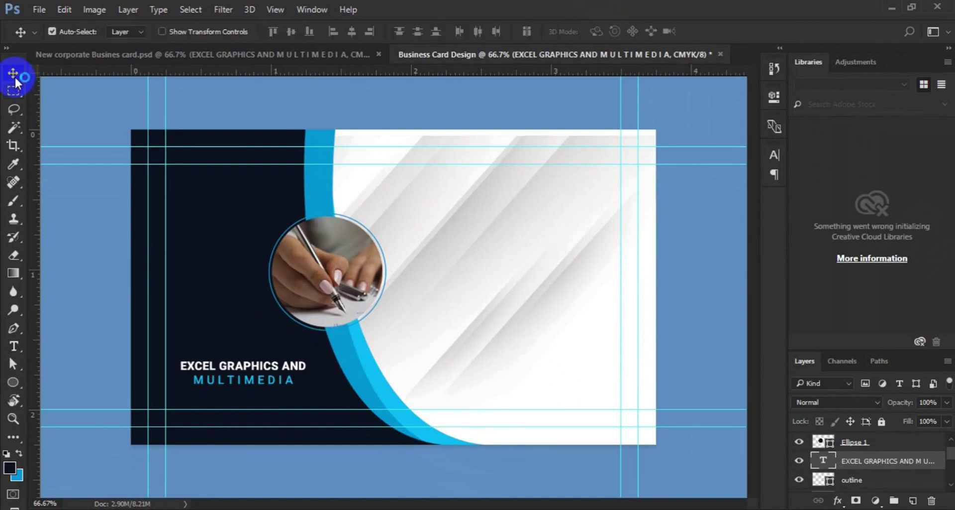
left_click(233, 370)
mouse_move(235, 373)
left_mouse_down()
mouse_move(214, 392)
mouse_move(240, 380)
left_mouse_up()
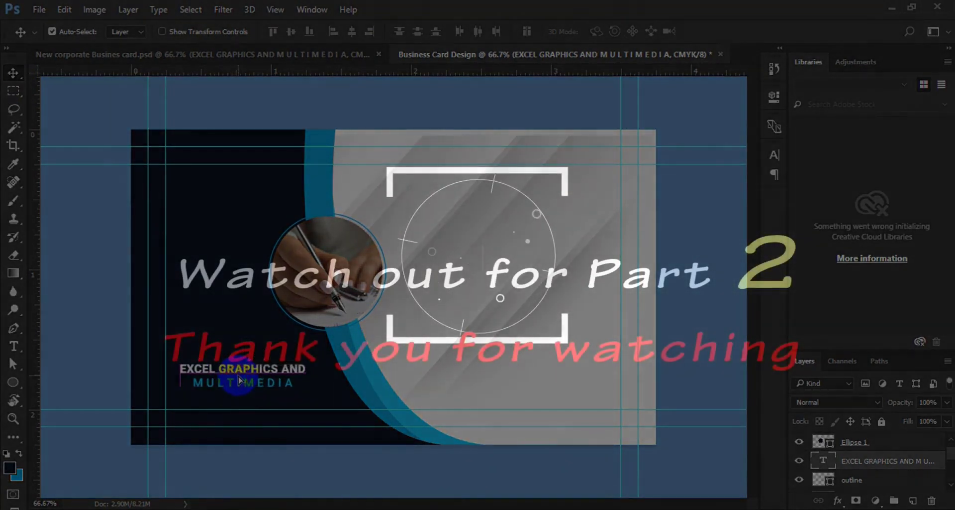